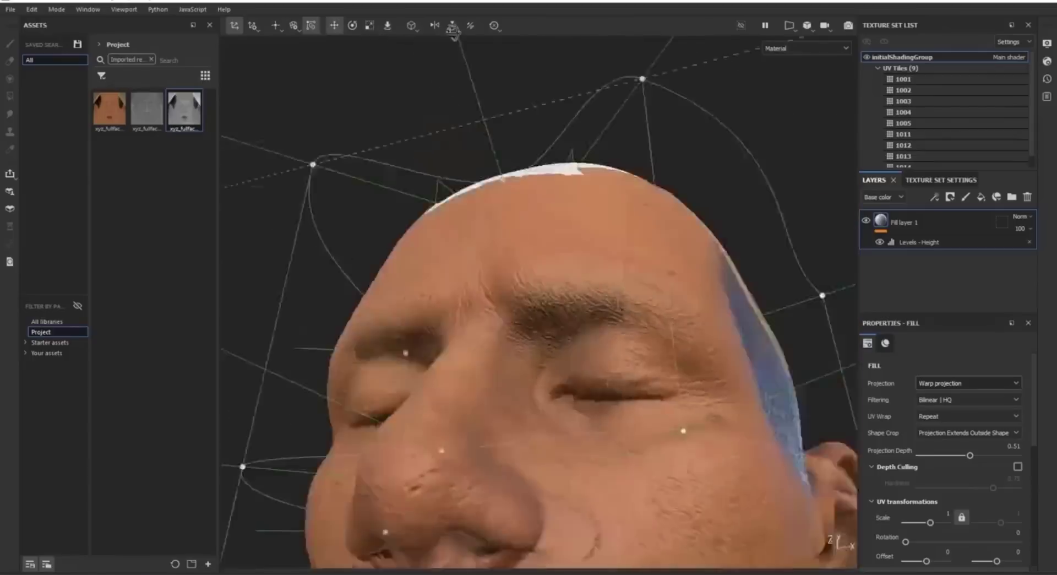
Split the warp projection on the head to add grid points across the face
left_click_drag(604, 144, 484, 264, "alt")
left_click(279, 28)
left_click(278, 28)
left_click(302, 89)
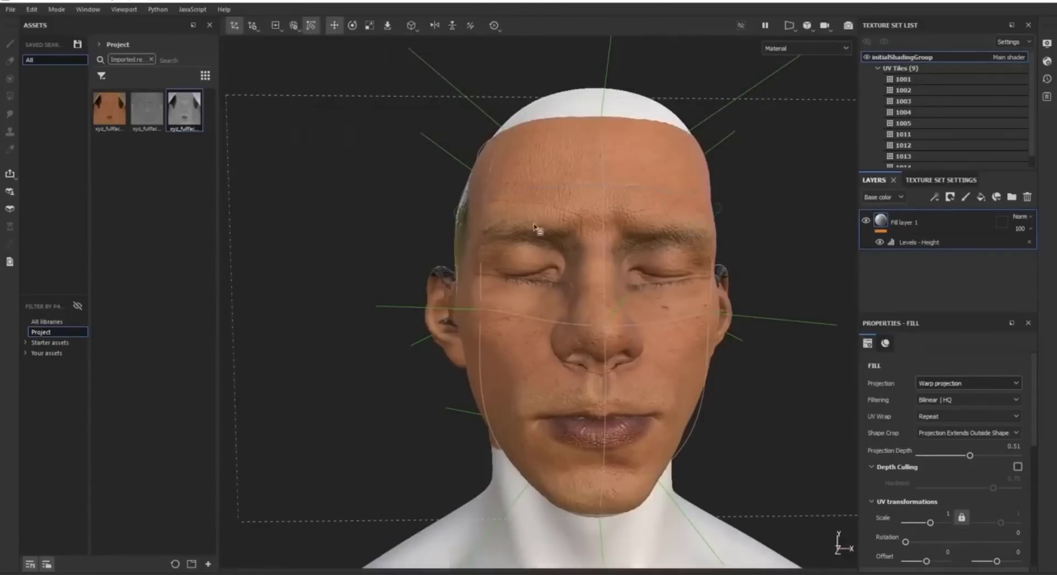
left_click(568, 286)
Reposition the warp points around the nose, cheek and mouth to fit the projected skin texture to the face
scroll(567, 289, "up", 3)
mouse_move(567, 289)
left_mouse_down("alt")
mouse_move(710, 278)
mouse_move(574, 287)
left_mouse_up("alt")
key("t")
left_click_drag(574, 286, 645, 278)
left_click_drag(635, 339, 544, 378, "alt")
left_click(291, 96)
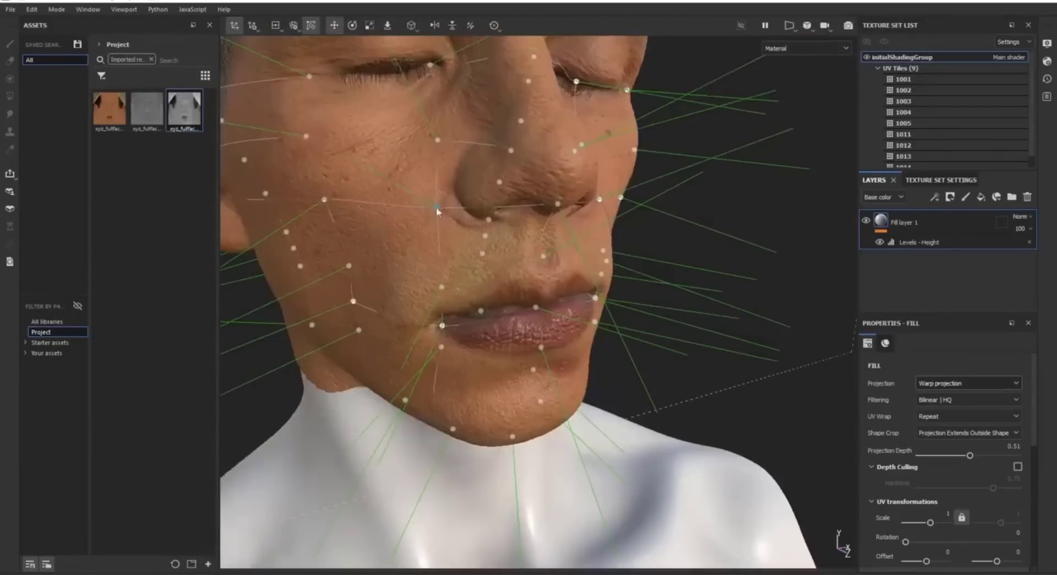
key("t")
mouse_move(437, 207)
left_mouse_down()
mouse_move(451, 195)
mouse_move(550, 237)
left_mouse_up()
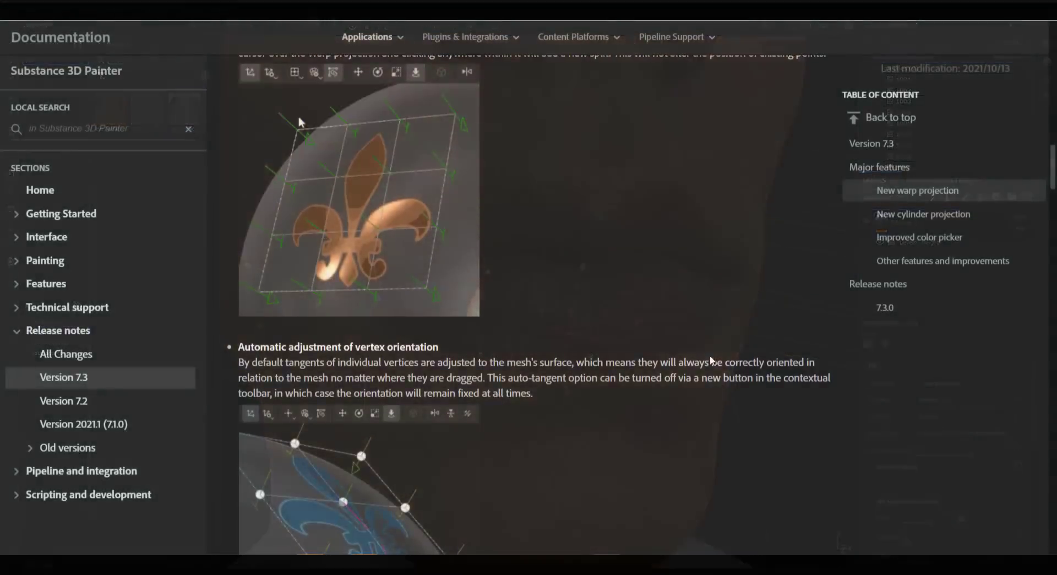
Look through the Substance 3D Painter Version 7.3 documentation, covering the major features, fixes and known issues
scroll(711, 360, "down", 15)
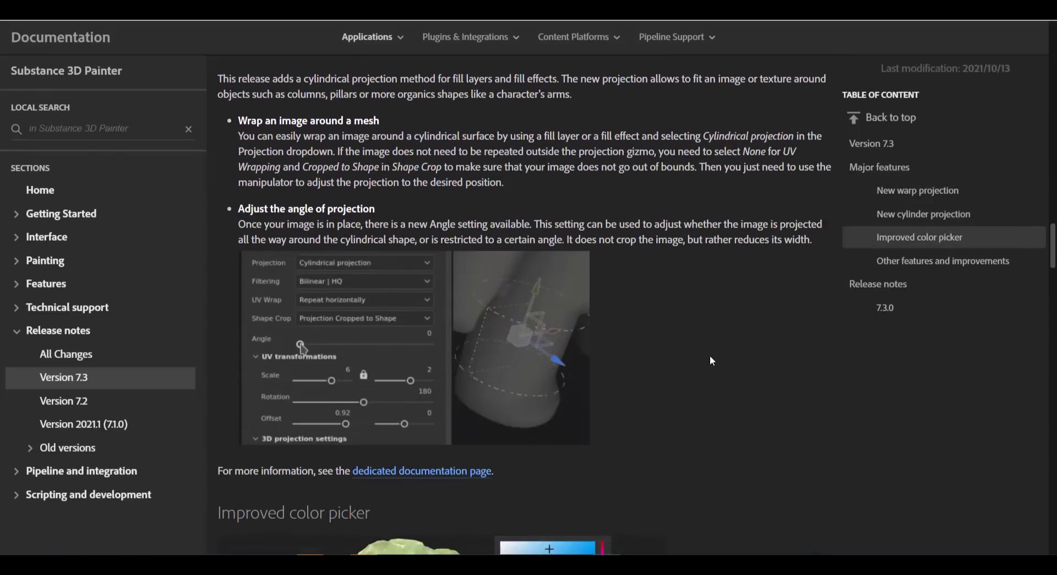
scroll(711, 361, "down", 12)
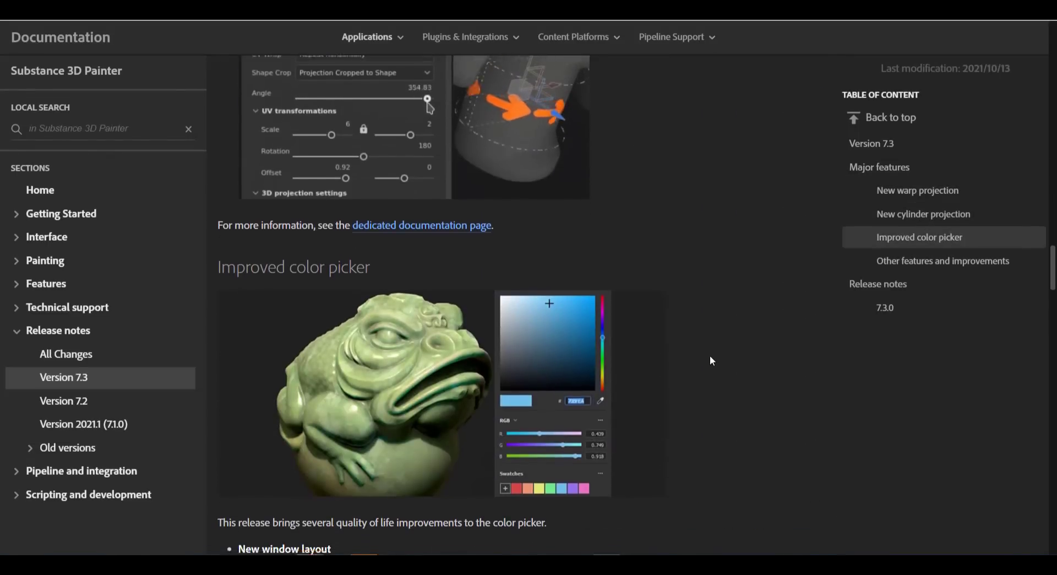
scroll(710, 361, "down", 15)
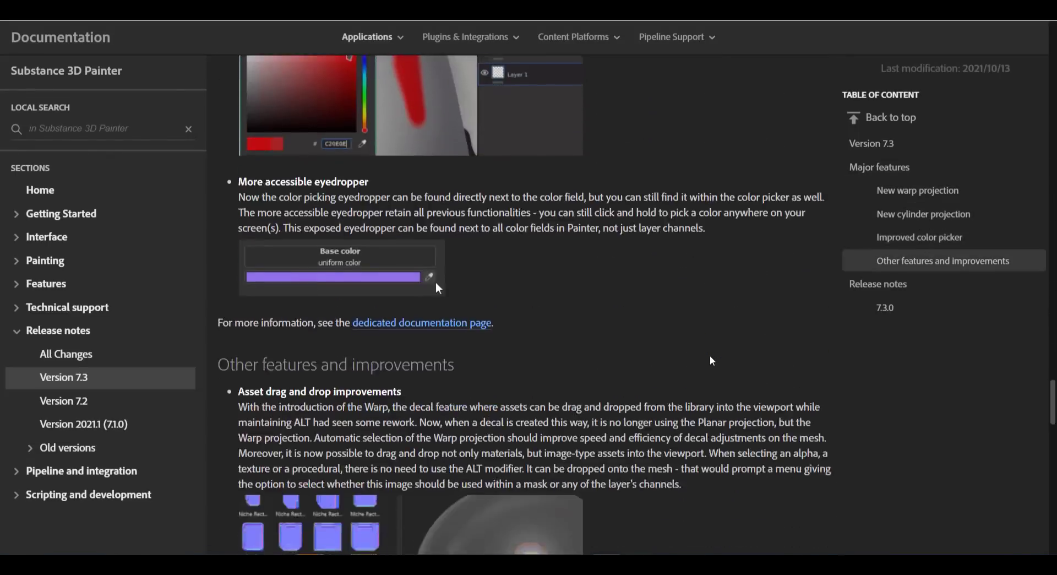
scroll(710, 361, "down", 2)
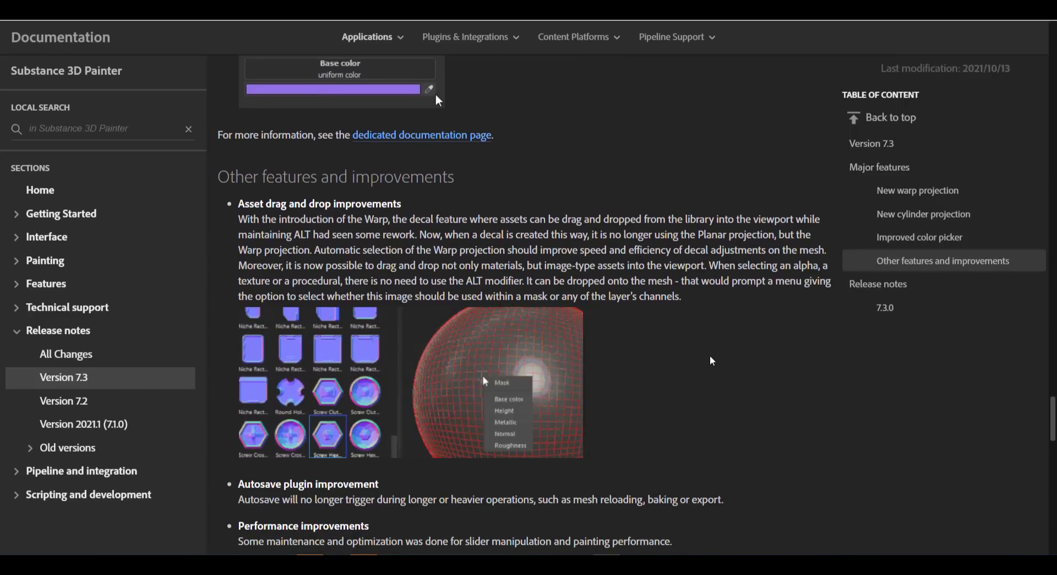
scroll(711, 360, "down", 8)
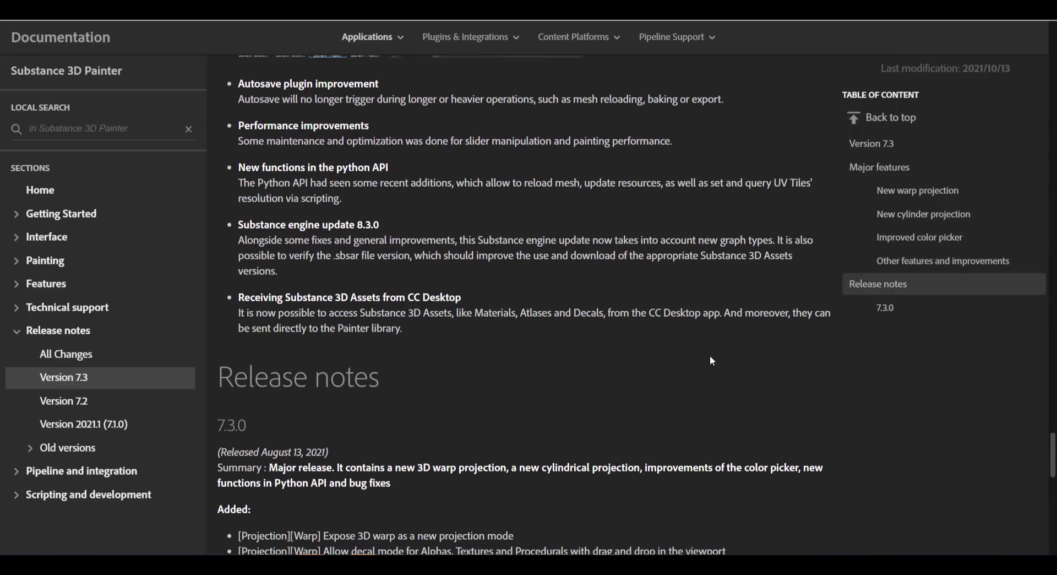
scroll(710, 360, "down", 4)
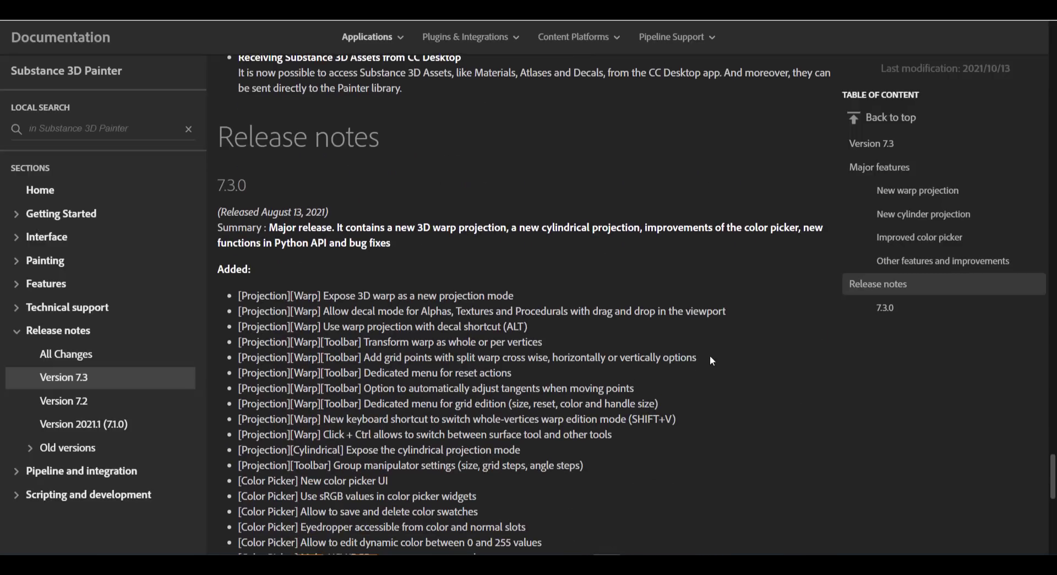
scroll(710, 361, "down", 3)
scroll(711, 361, "down", 5)
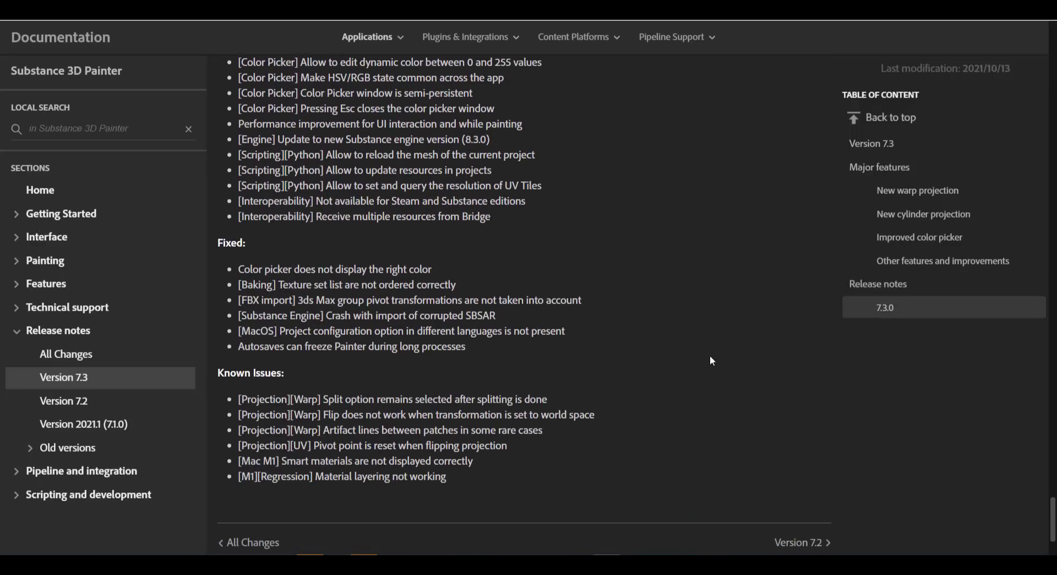
scroll(711, 359, "up", 5)
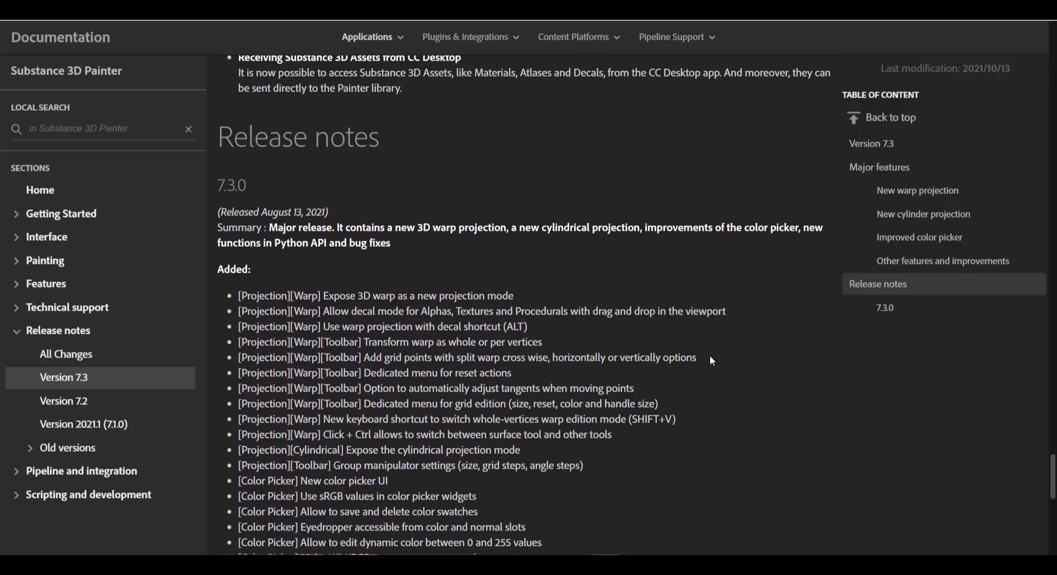
scroll(711, 360, "up", 10)
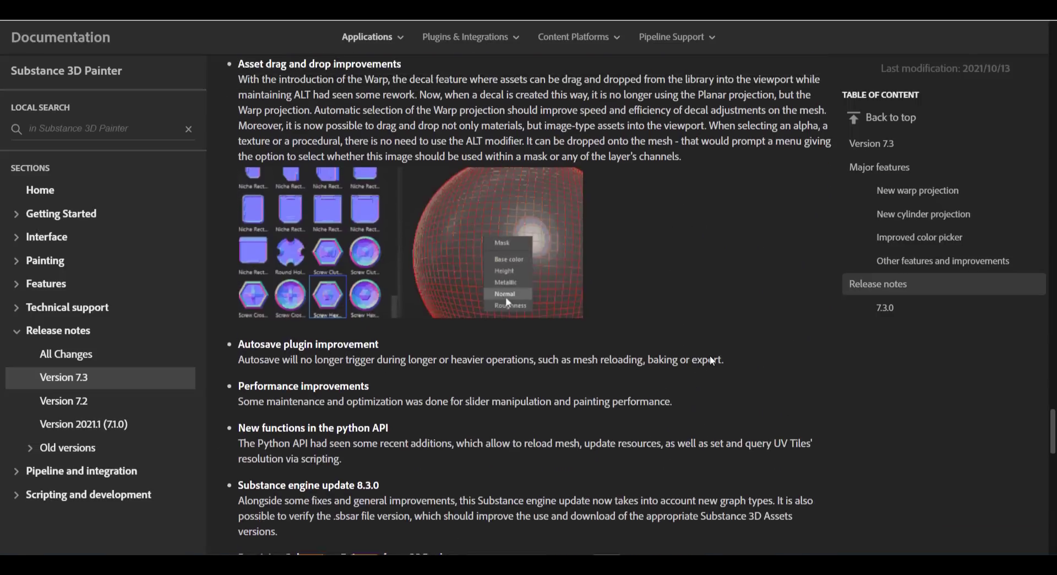
scroll(712, 361, "up", 15)
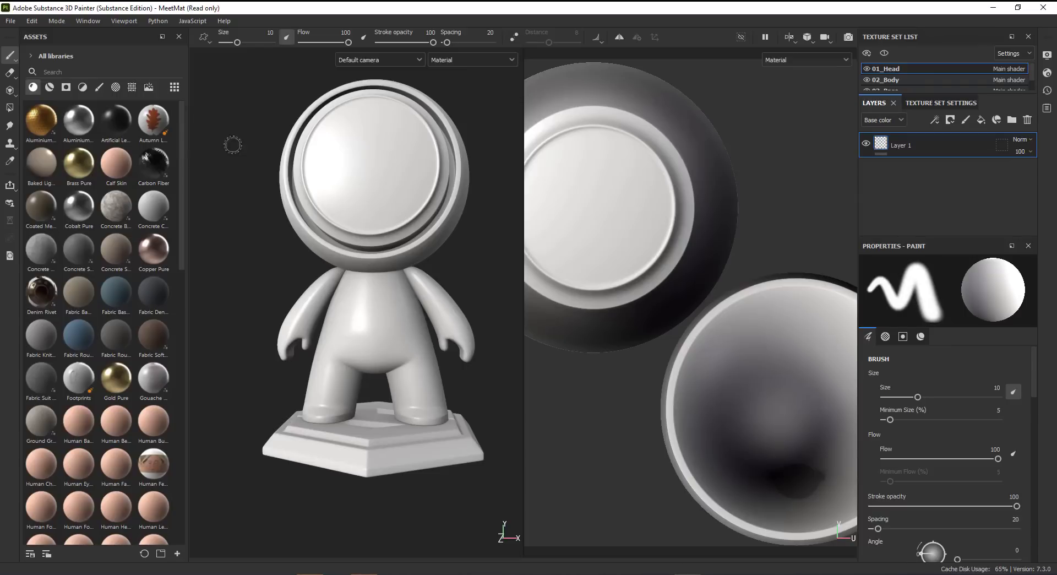
scroll(257, 197, "down", 5)
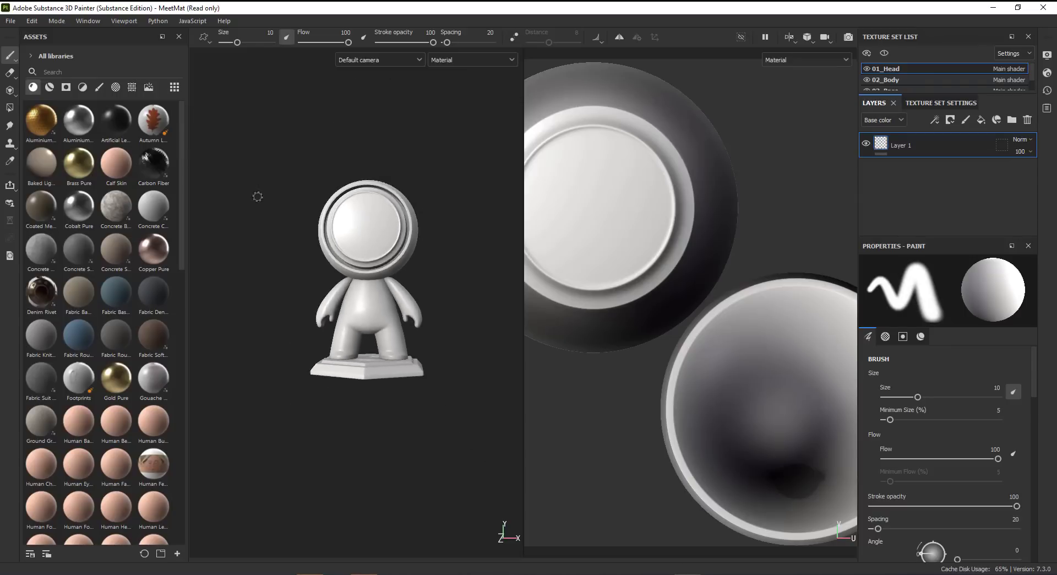
scroll(257, 197, "up", 6)
scroll(257, 196, "down", 4)
scroll(257, 197, "up", 3)
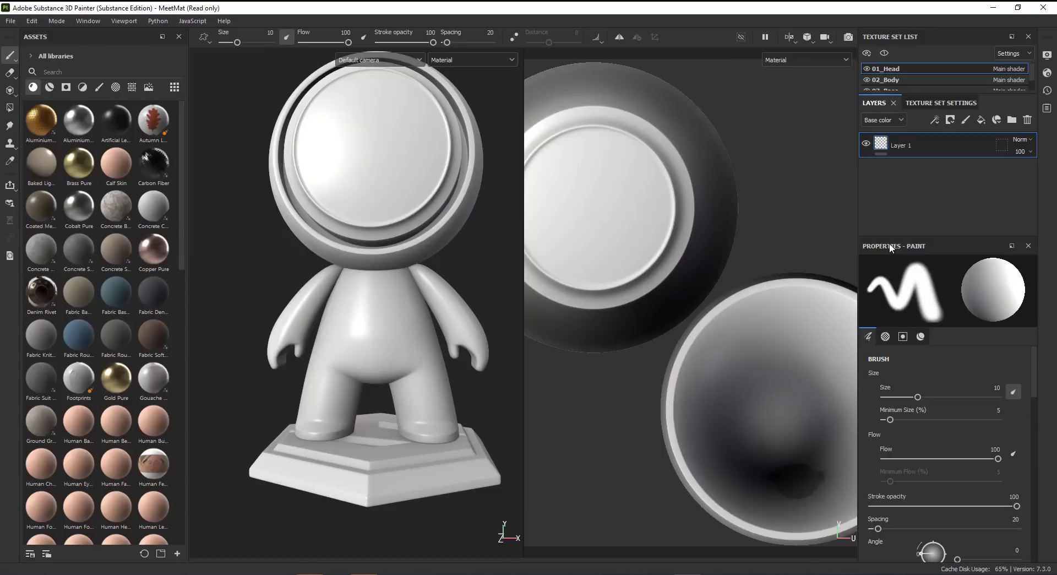
left_click_drag(407, 308, 449, 274, "alt")
middle_click_drag(377, 285, 400, 293, "alt")
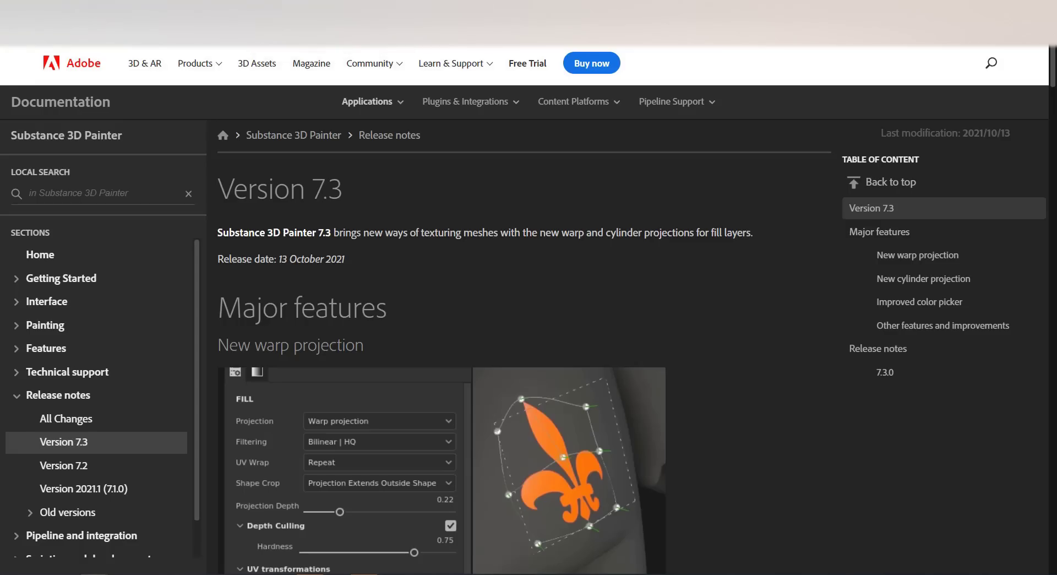
Switch to the Version 7.3 documentation page and highlight the text of the new warp projection section
scroll(390, 316, "down", 4)
left_click_drag(218, 105, 412, 108)
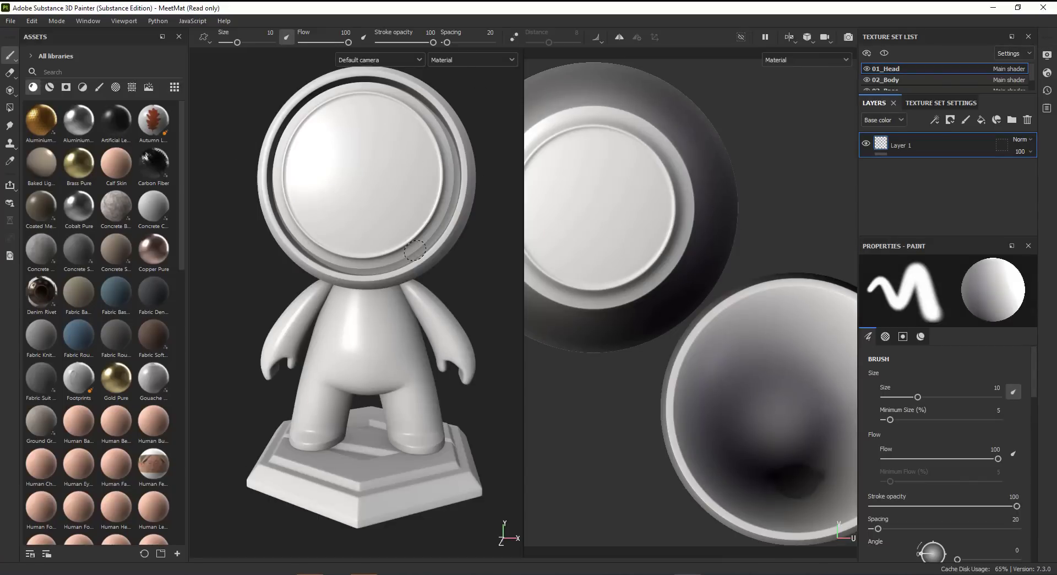
Switch to the MeetMat project, add a fill layer to 01_Head and set its base color to bright red
left_click(981, 119)
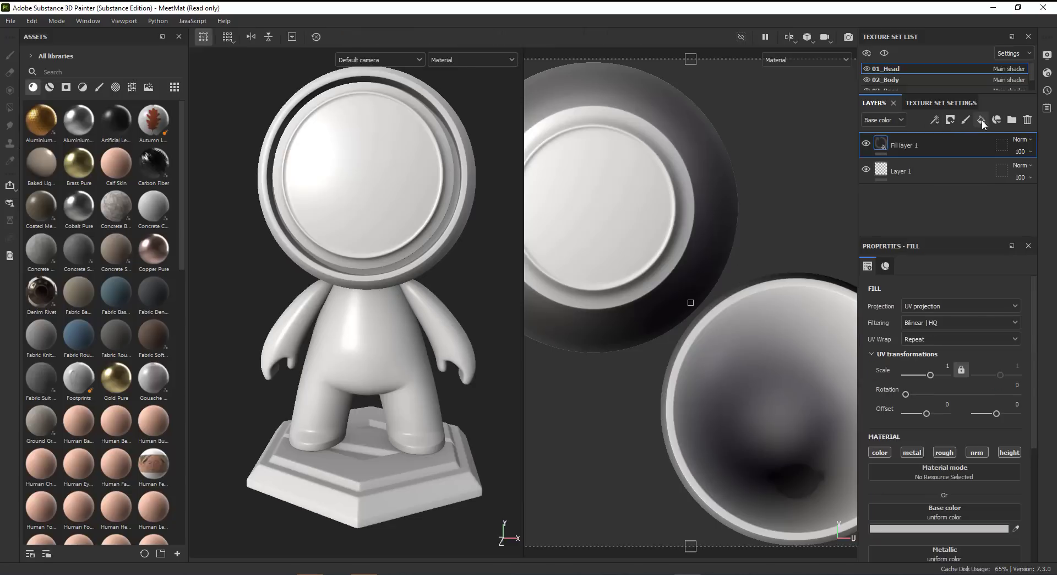
left_click(940, 528)
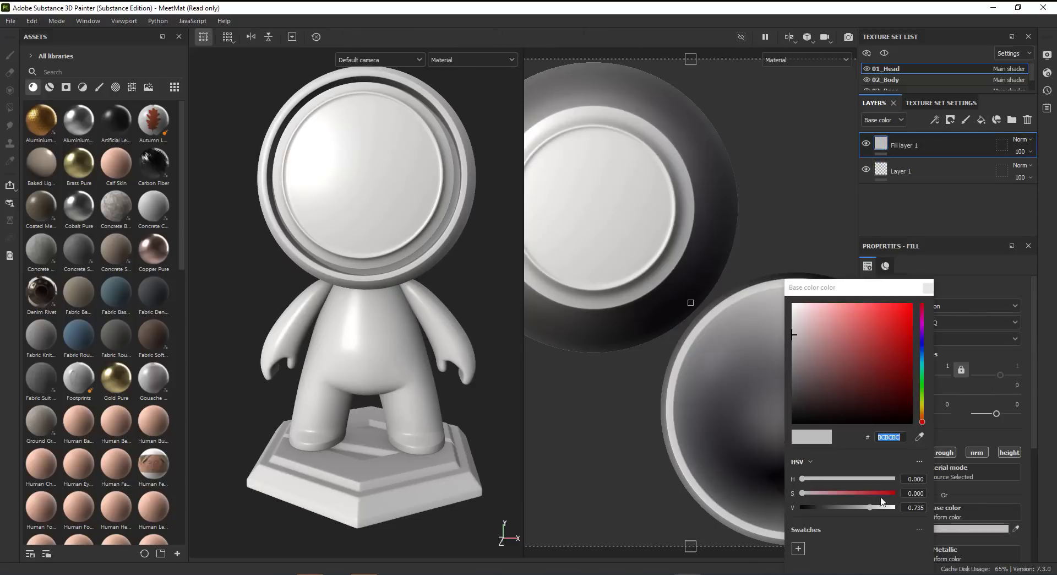
left_click_drag(883, 332, 901, 302)
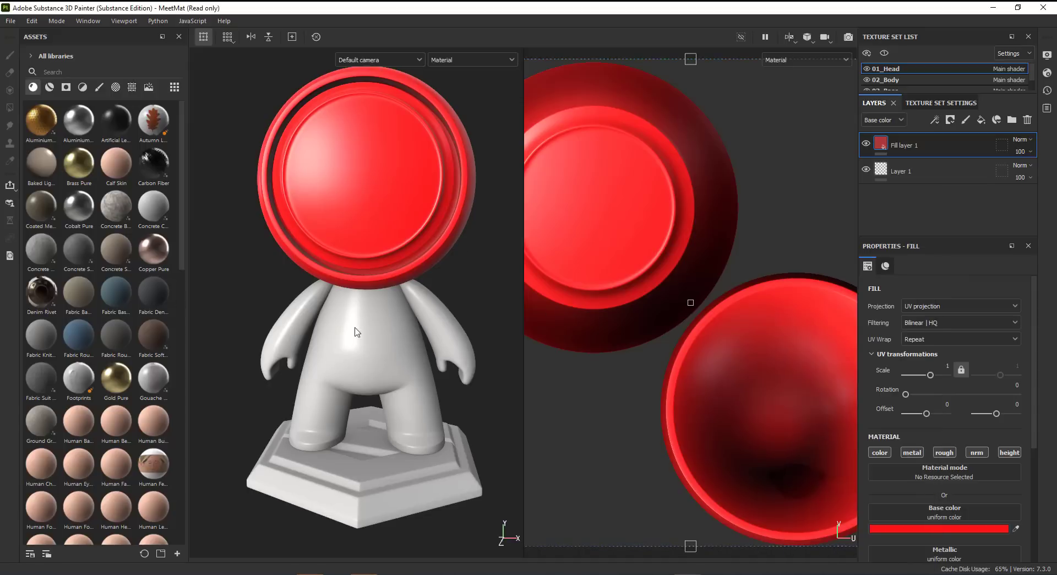
mouse_move(231, 308)
left_mouse_down("alt")
mouse_move(314, 307)
mouse_move(231, 307)
mouse_move(220, 293)
left_mouse_up("alt")
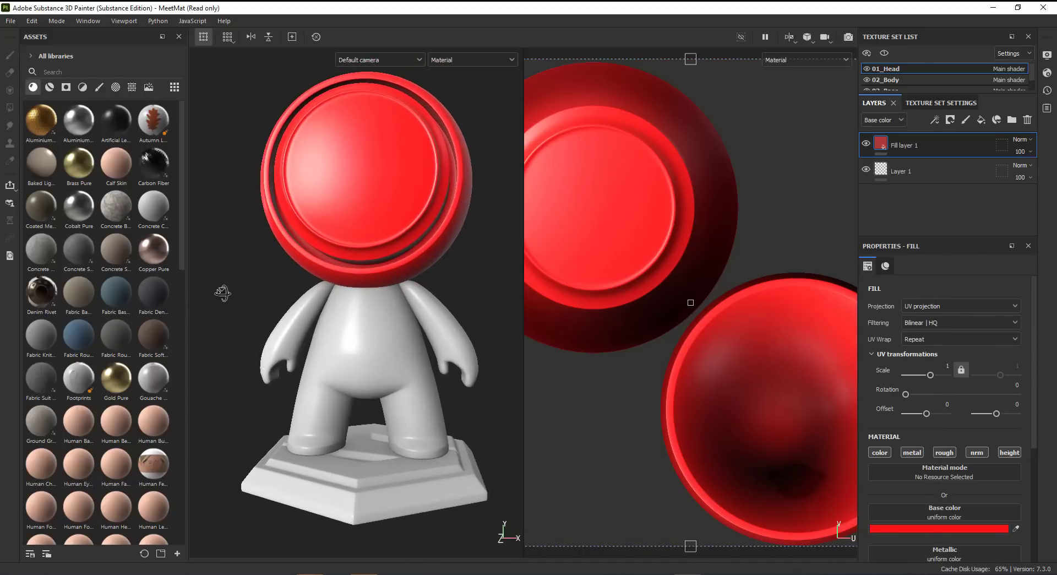
Find the Fabric Star Block texture in the asset library and place it on the front of the red head as a mask
left_click(67, 88)
left_click(148, 88)
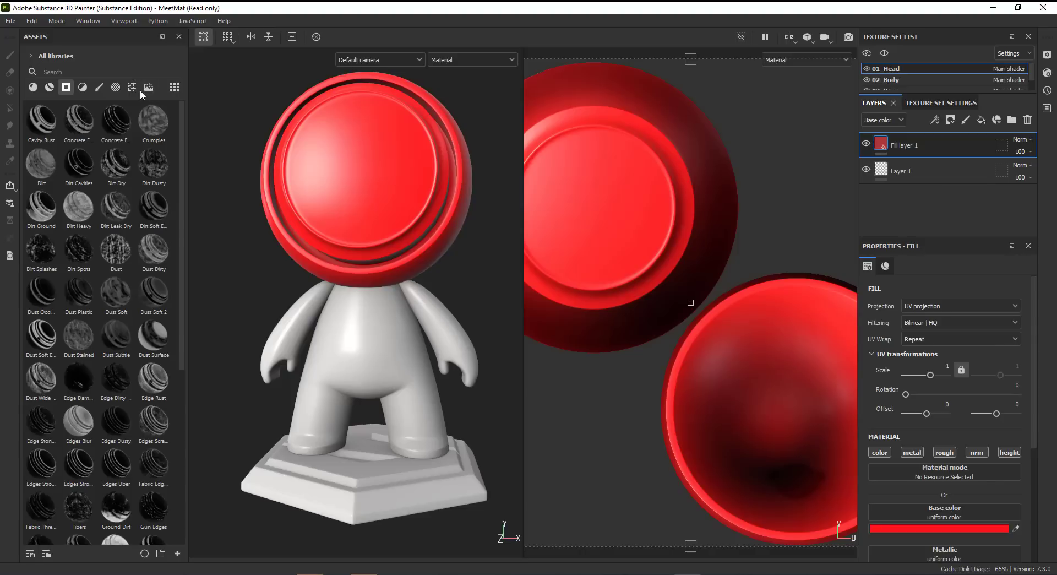
left_click(133, 87)
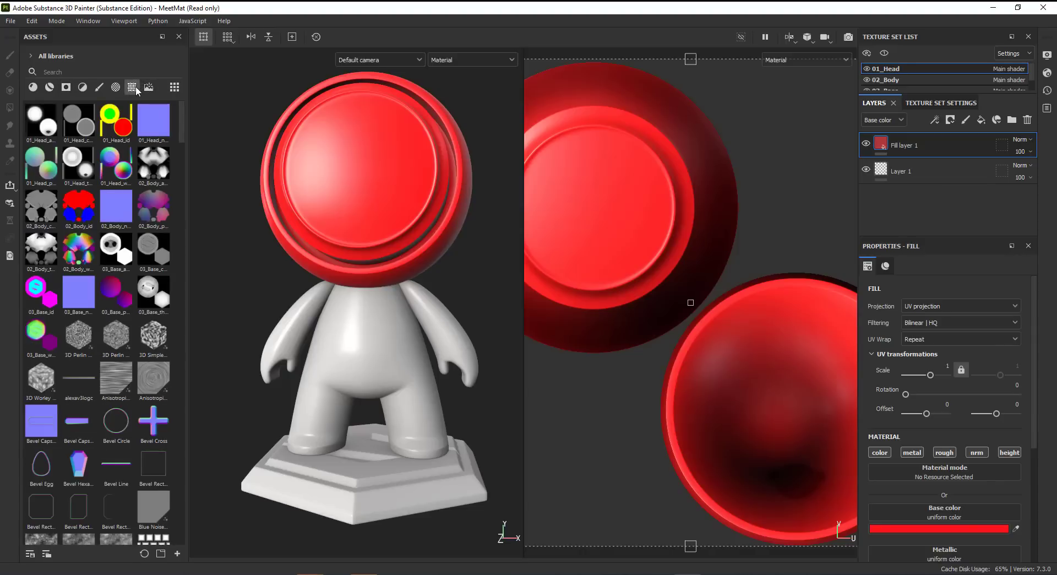
scroll(118, 357, "down", 10)
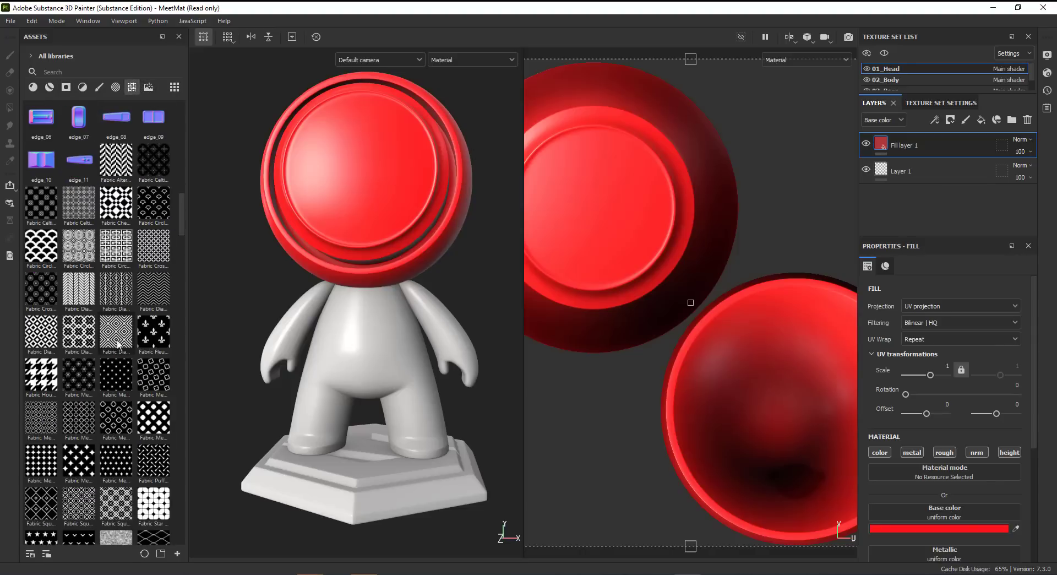
left_click_drag(286, 348, 318, 348, "alt")
middle_click_drag(332, 314, 332, 373, "alt")
right_click_drag(332, 373, 385, 408, "alt")
scroll(88, 331, "down", 5)
scroll(88, 331, "up", 2)
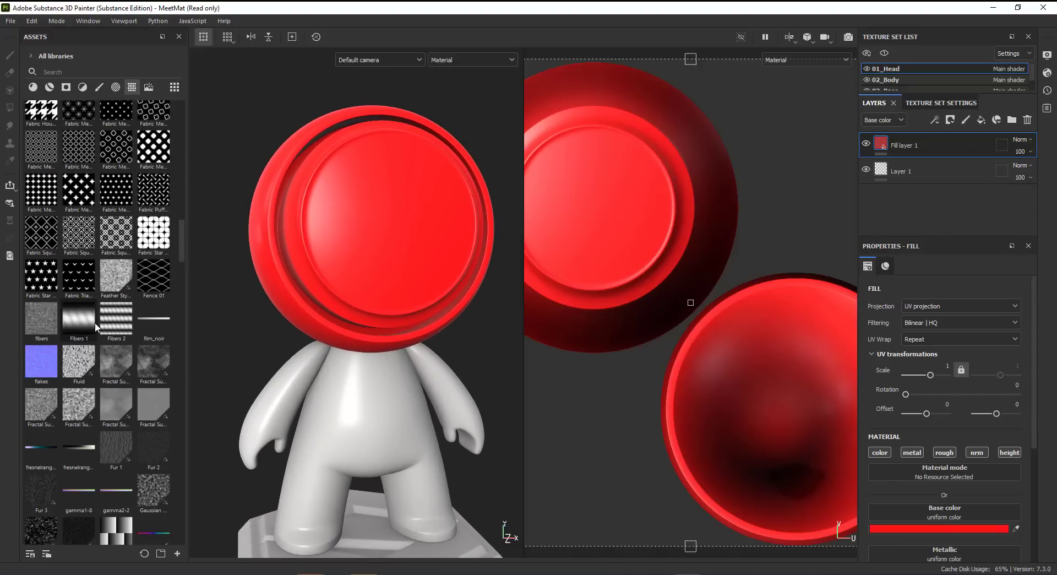
left_click_drag(159, 241, 402, 225)
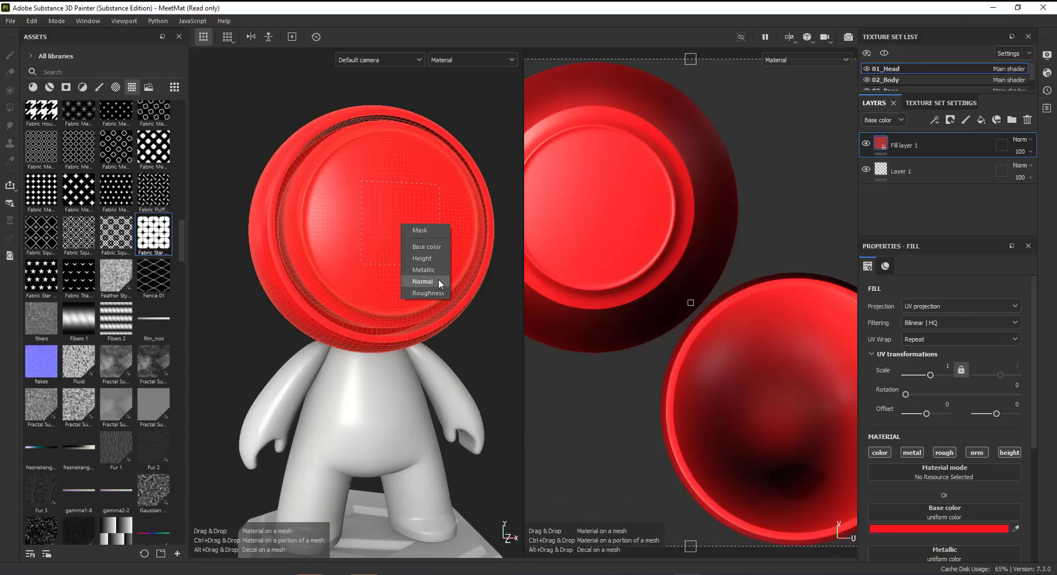
left_click(419, 230)
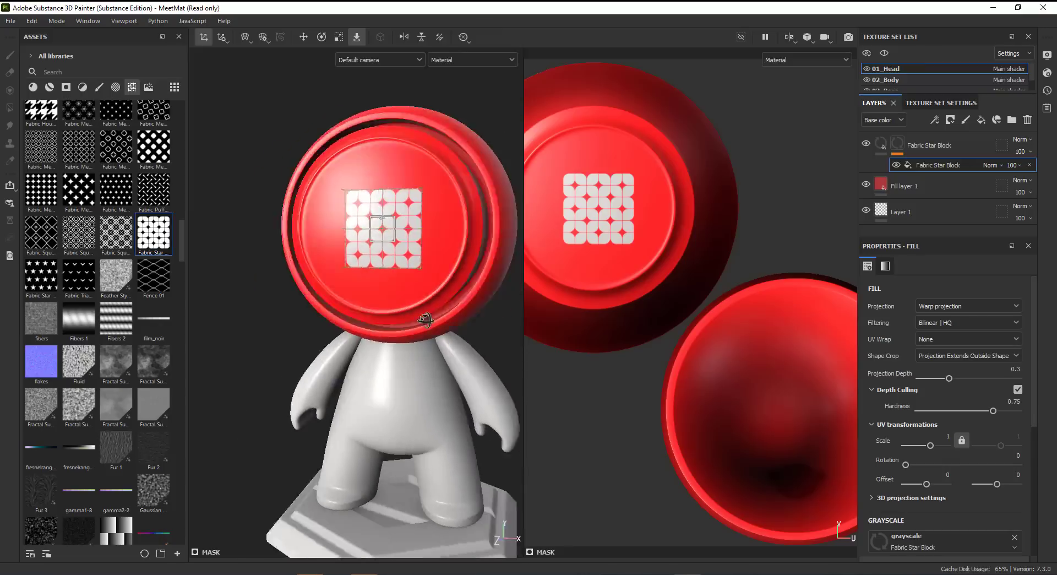
Slide the star pattern decal along the surface of the head's front disc and turn it to a diamond orientation
right_click_drag(390, 239, 424, 231, "alt")
middle_click_drag(423, 232, 395, 271, "alt")
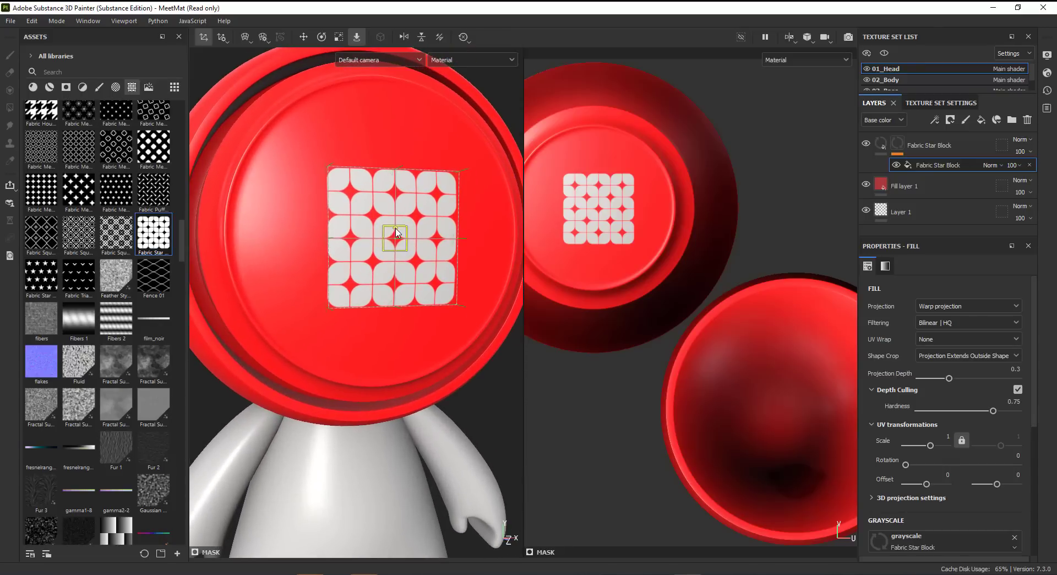
mouse_move(395, 231)
left_mouse_down()
mouse_move(440, 184)
mouse_move(354, 97)
mouse_move(354, 239)
mouse_move(417, 177)
mouse_move(371, 248)
mouse_move(398, 240)
mouse_move(349, 250)
mouse_move(397, 265)
mouse_move(401, 230)
left_mouse_up()
middle_click_drag(401, 230, 441, 293, "alt")
right_click_drag(440, 293, 393, 301, "alt")
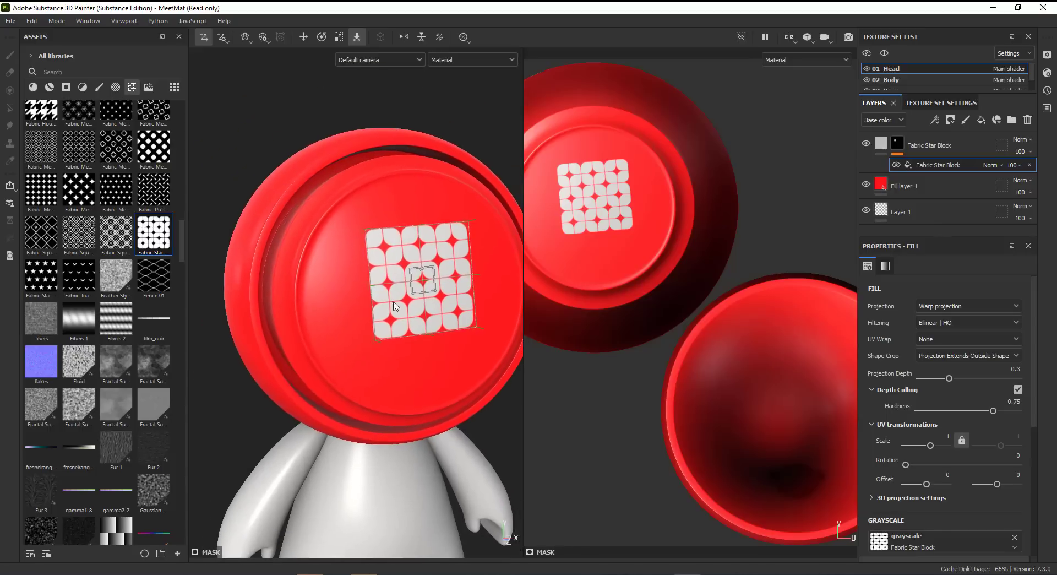
left_click_drag(394, 306, 376, 314, "alt")
left_click_drag(435, 272, 413, 280)
mouse_move(390, 342)
left_mouse_down("alt")
mouse_move(417, 348)
mouse_move(404, 338)
left_mouse_up("alt")
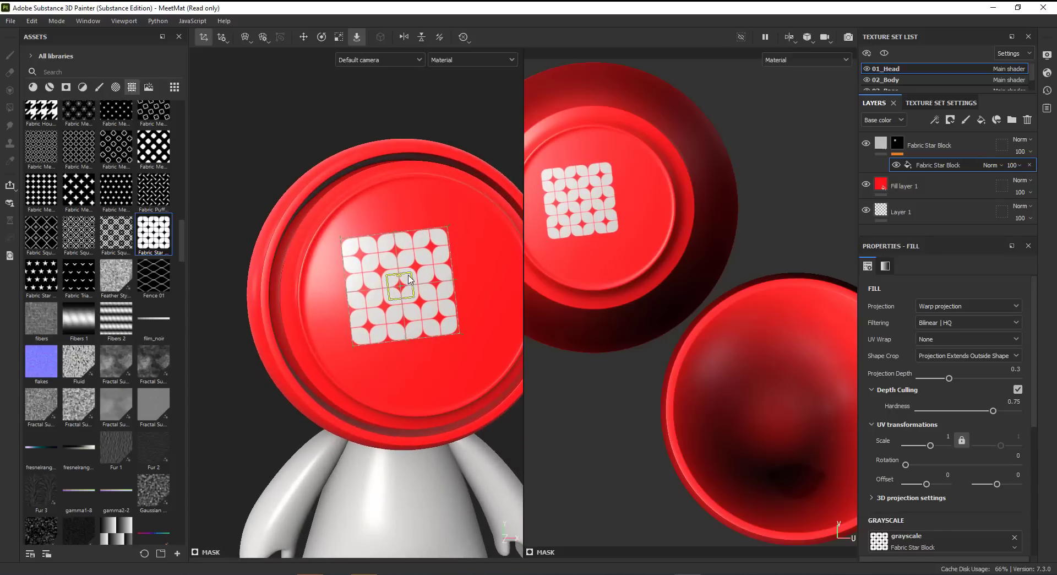
left_click_drag(399, 280, 406, 317)
mouse_move(378, 250)
left_mouse_down()
mouse_move(342, 220)
mouse_move(358, 198)
mouse_move(347, 175)
mouse_move(311, 166)
mouse_move(298, 175)
mouse_move(380, 155)
mouse_move(381, 240)
left_mouse_up()
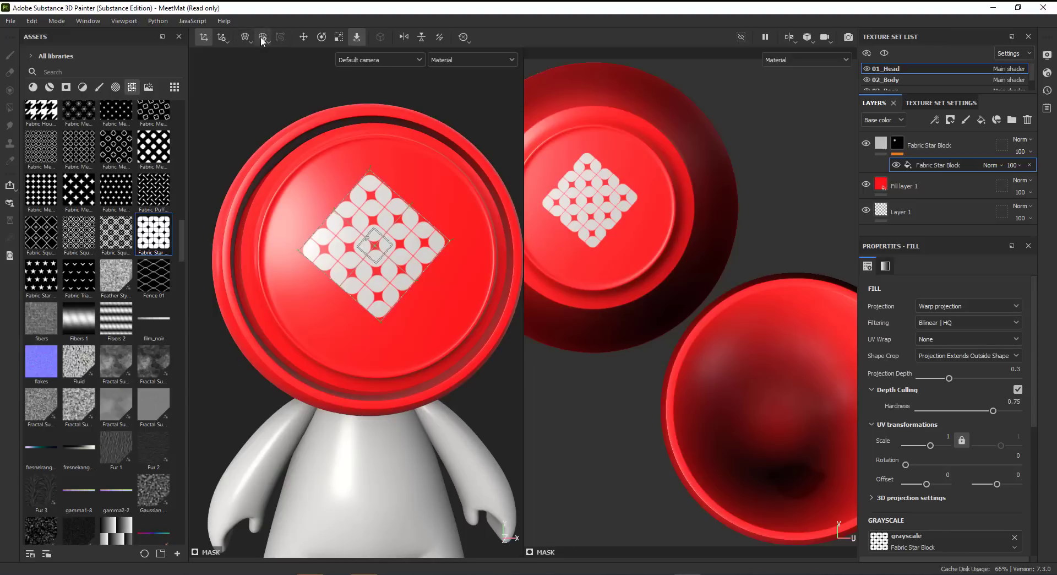
Scale the star pattern decal up to cover most of the head's front disc and rotate it upright
left_click(339, 37)
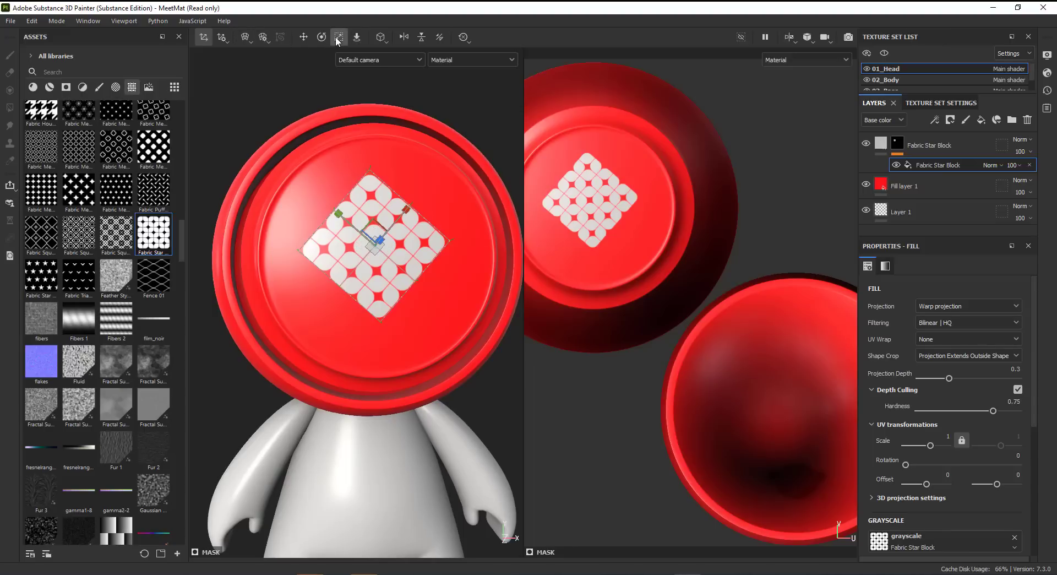
left_click_drag(374, 243, 449, 259)
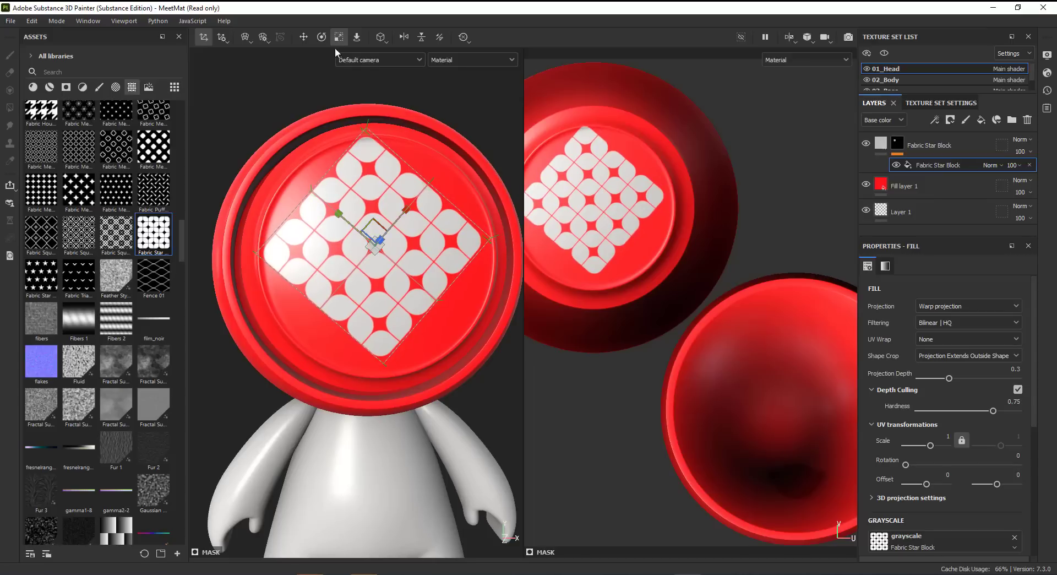
left_click(321, 37)
left_click_drag(414, 217, 353, 319)
In Transform warp mode, scale the star pattern decal up until it extends past the edges of the head's front disc
left_click(303, 37)
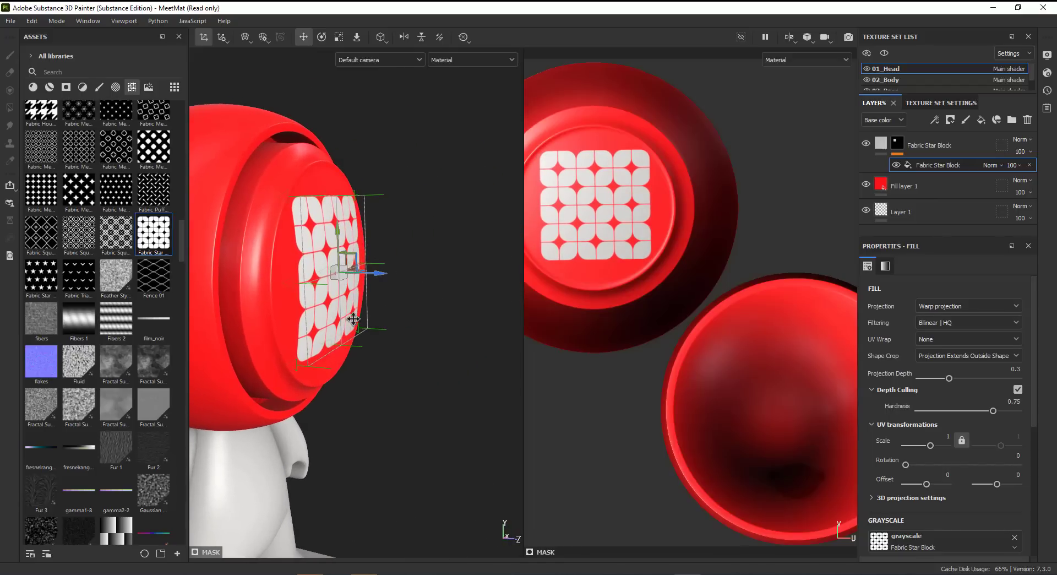
left_click(248, 38)
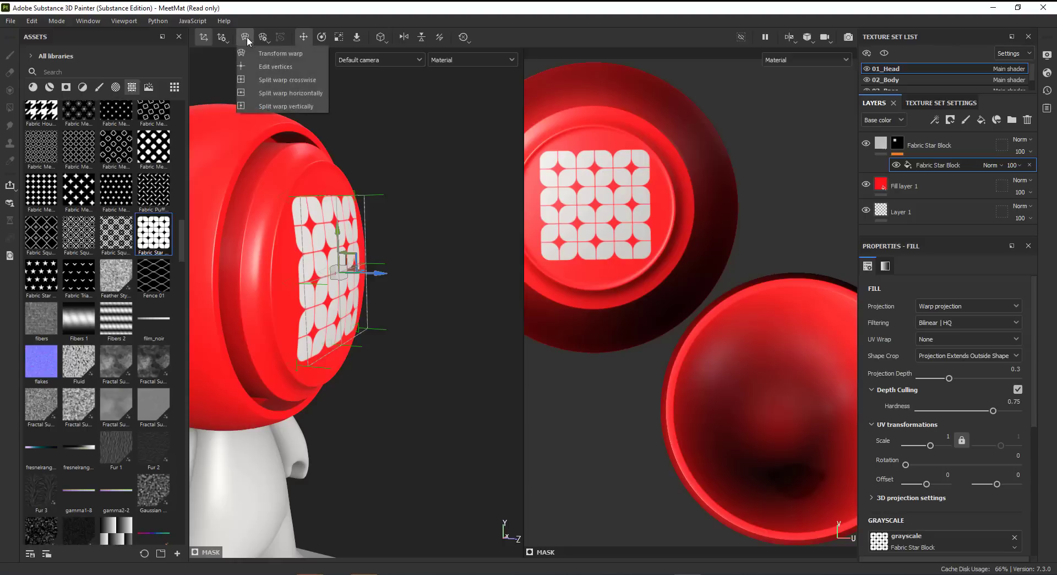
left_click(280, 52)
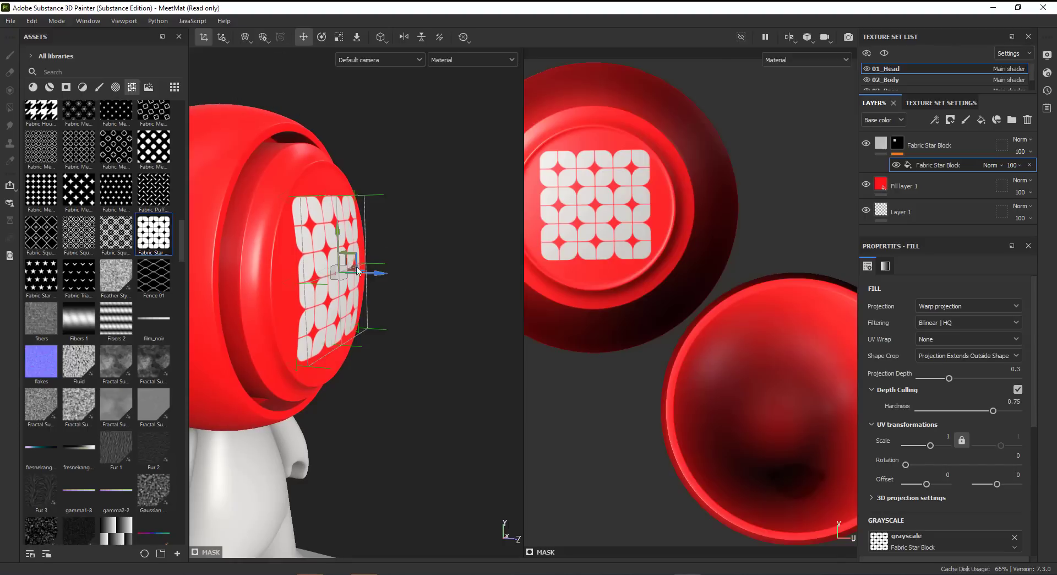
left_click(245, 37)
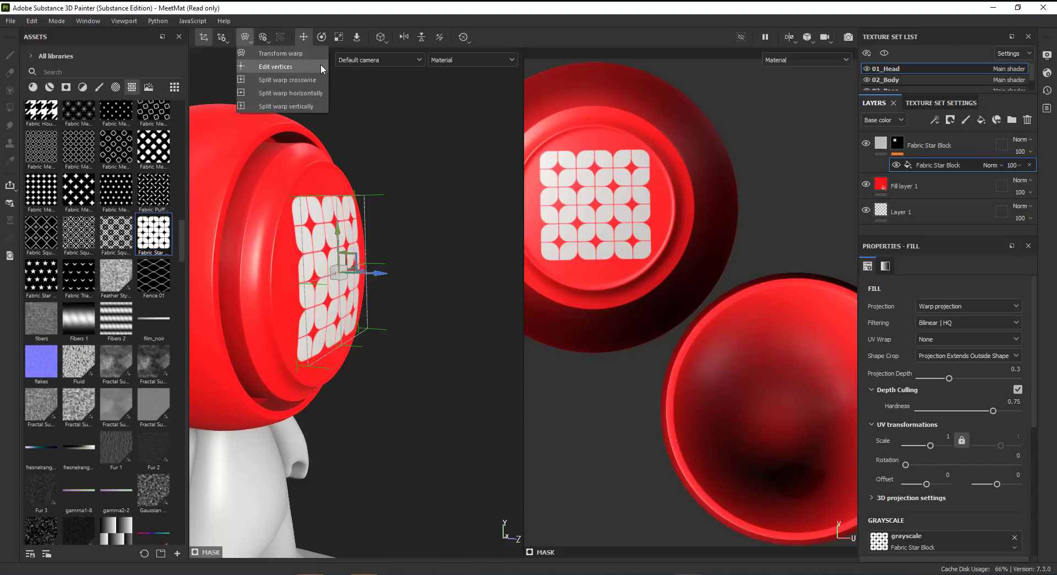
left_click(338, 37)
left_click_drag(457, 142, 312, 183, "alt")
scroll(313, 183, "down", 3)
left_click_drag(327, 255, 398, 195)
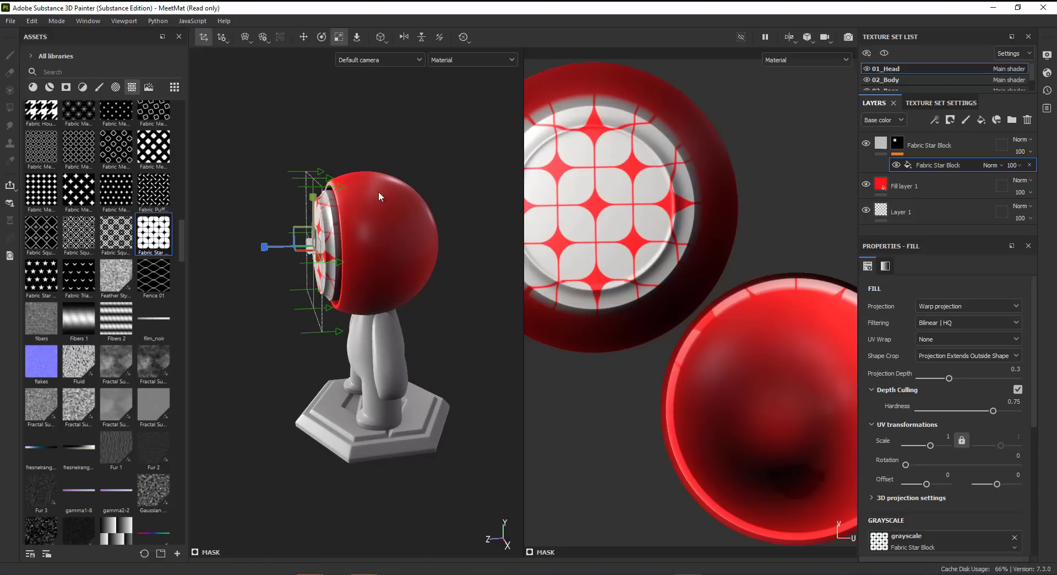
Raise the warp's Projection Depth to 1 and inspect how far the pattern reaches around the head
left_click_drag(387, 295, 480, 298, "alt")
scroll(410, 301, "up", 2)
middle_click_drag(395, 303, 402, 282, "alt")
left_click_drag(402, 282, 390, 278, "alt")
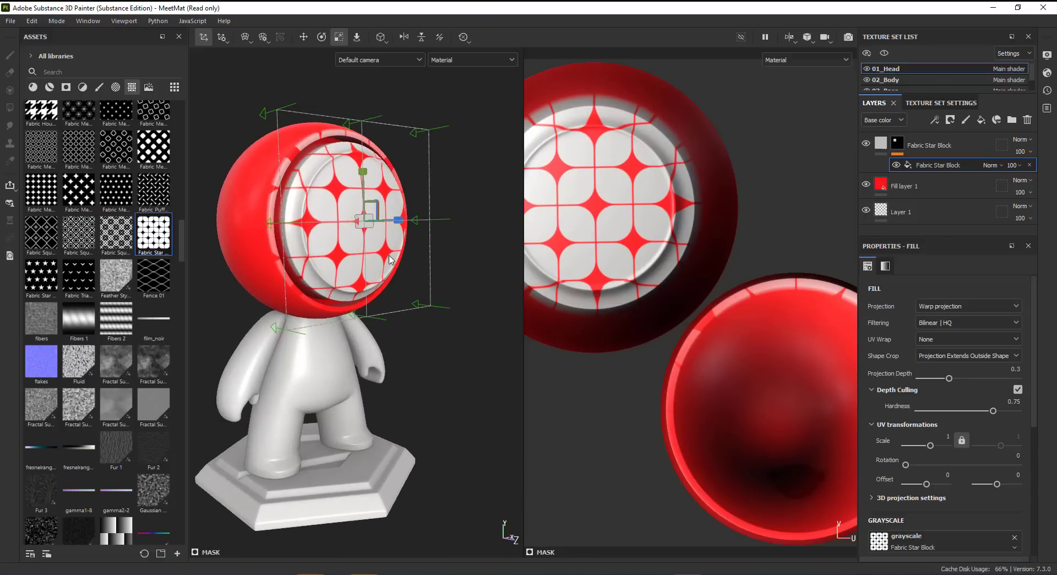
scroll(366, 236, "up", 2)
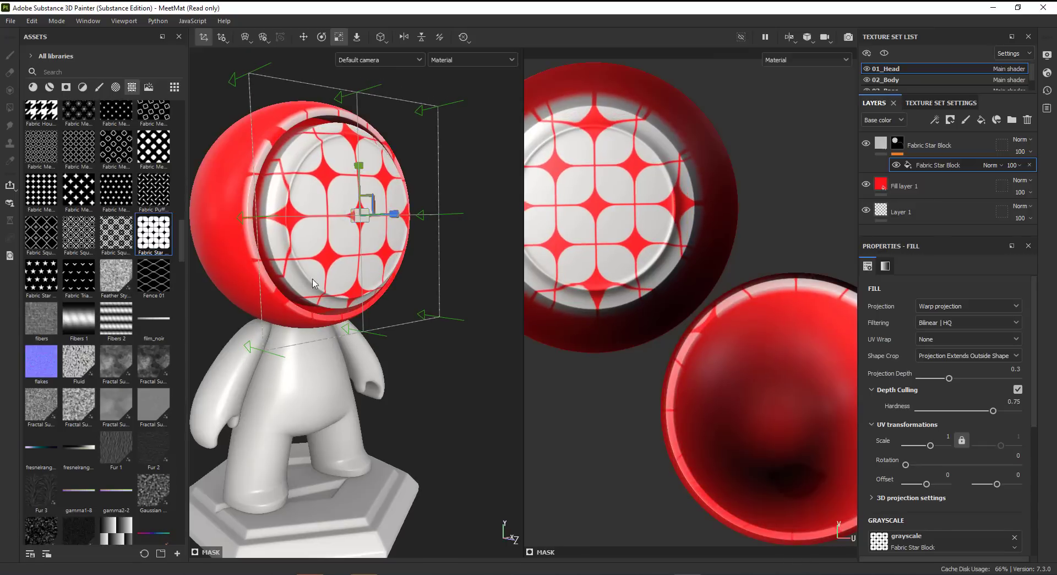
left_click_drag(364, 205, 344, 299, "alt")
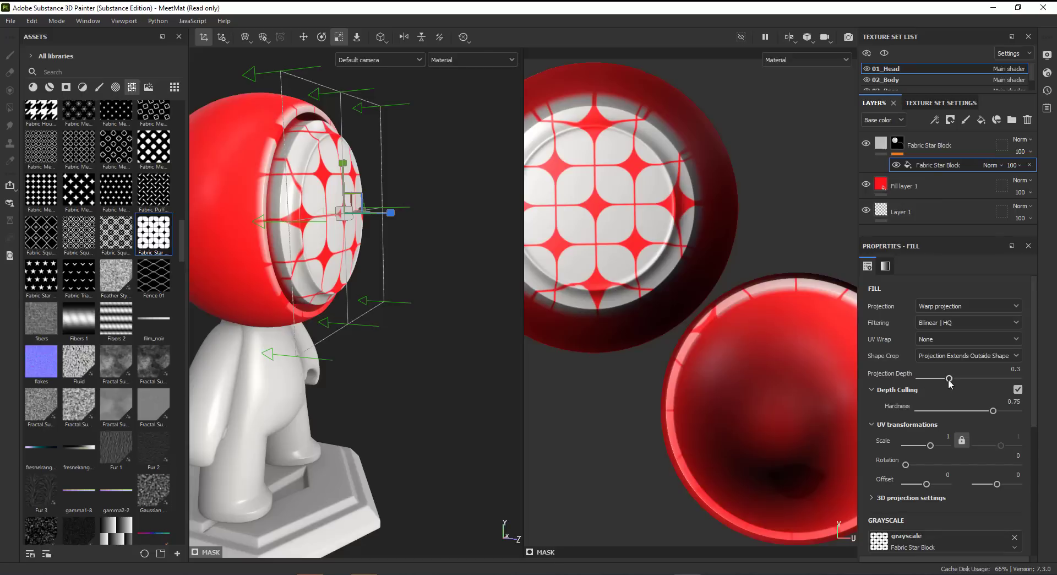
left_click_drag(951, 381, 1018, 383)
left_click_drag(444, 257, 461, 318, "alt")
right_click_drag(461, 318, 292, 269, "alt")
left_click_drag(363, 212, 376, 181, "alt")
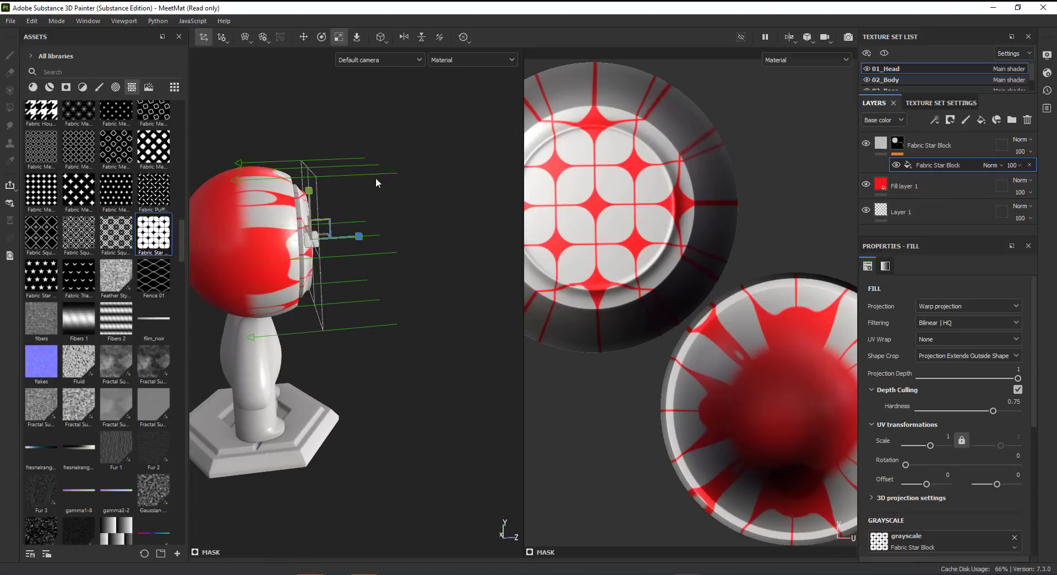
Set the Projection Depth of the star pattern warp to 0.25
left_click_drag(1019, 379, 943, 390)
left_click_drag(309, 267, 267, 208, "alt")
right_click_drag(266, 207, 340, 223, "alt")
middle_click_drag(340, 223, 382, 327, "alt")
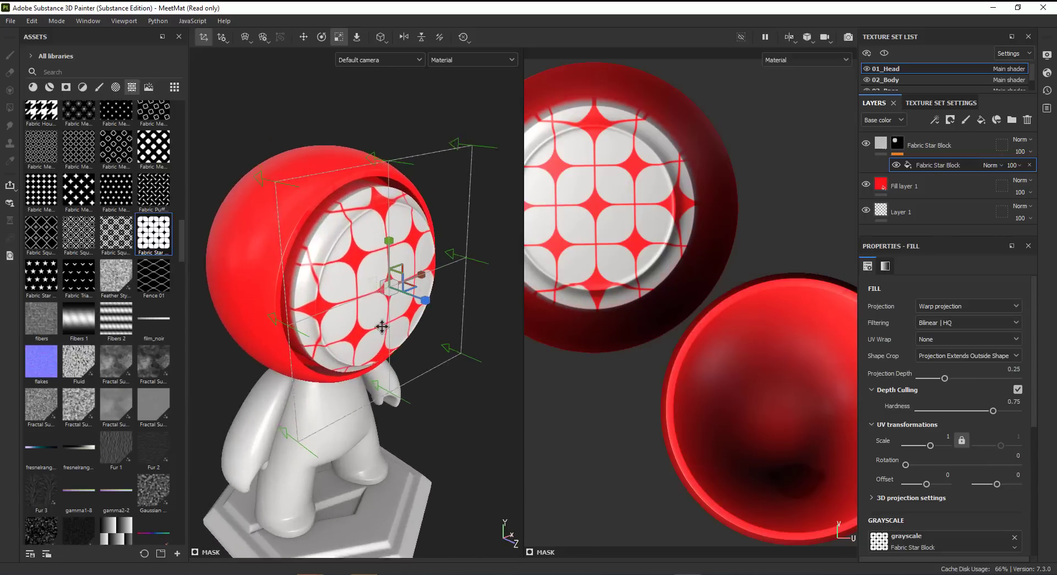
Switch the warp to Edit vertices and wrap its upper vertices back onto the top of the head
left_click(246, 39)
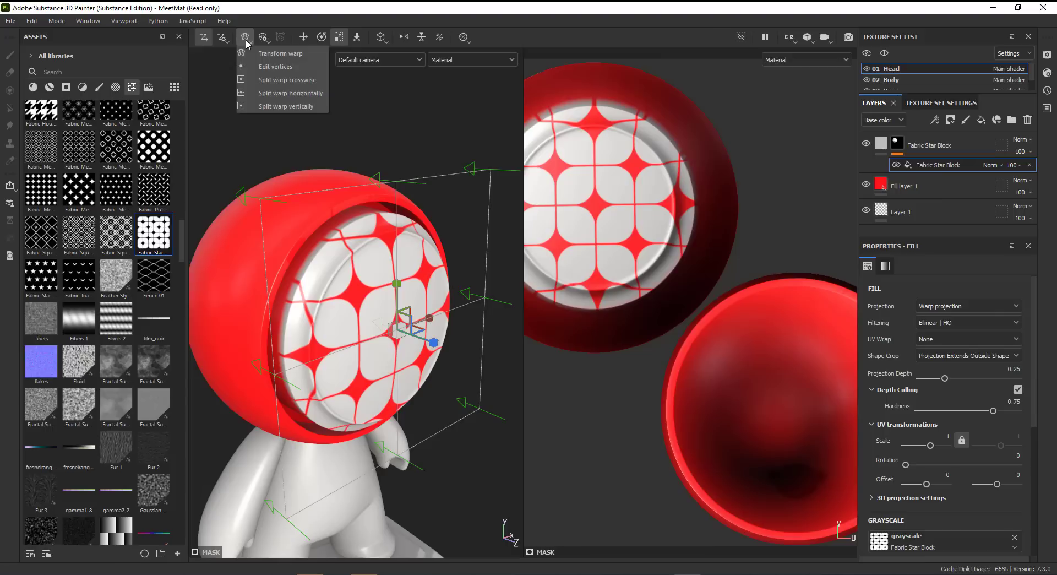
left_click(276, 70)
left_click_drag(292, 218, 367, 231, "alt")
middle_click_drag(368, 230, 397, 176, "alt")
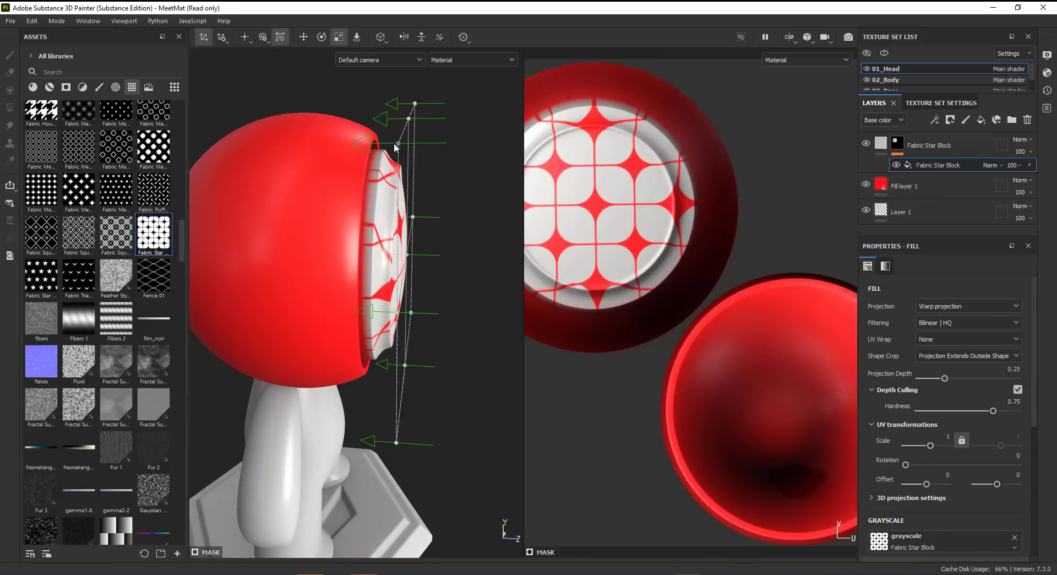
left_click_drag(397, 142, 184, 183)
left_click_drag(281, 252, 366, 241)
key("r")
left_click_drag(319, 347, 333, 287, "alt")
middle_click_drag(334, 287, 320, 353, "alt")
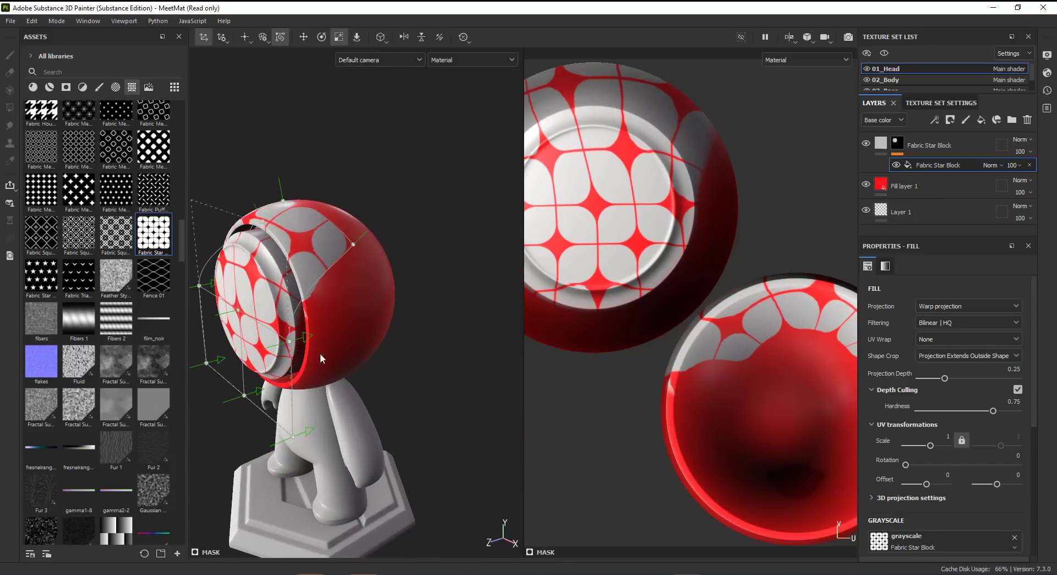
Pull the middle warp vertex back onto the side of the head so the pattern wraps around it
right_click_drag(320, 354, 333, 345, "alt")
middle_click_drag(301, 381, 287, 335, "alt")
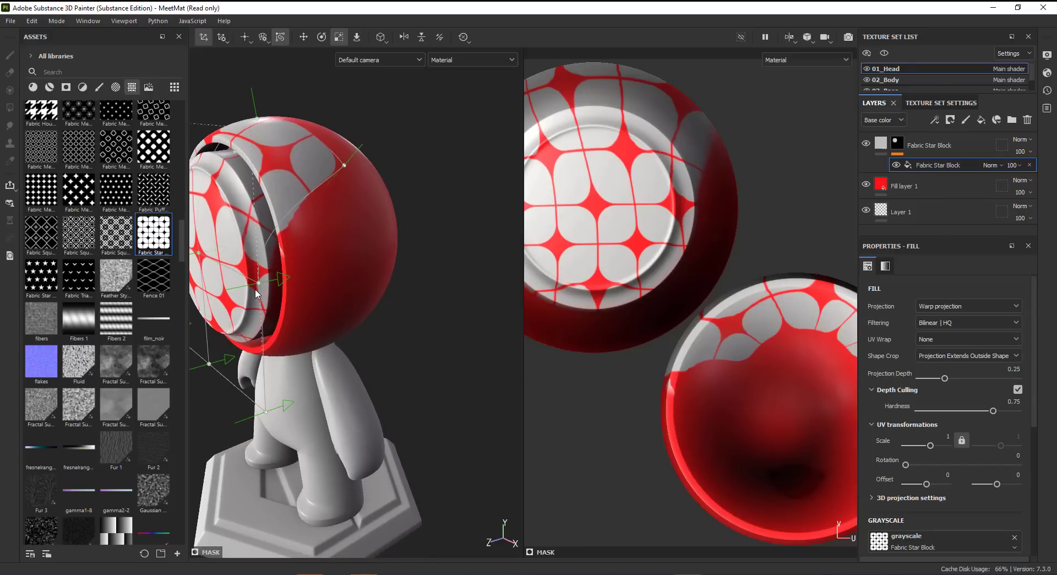
left_click_drag(266, 297, 331, 266)
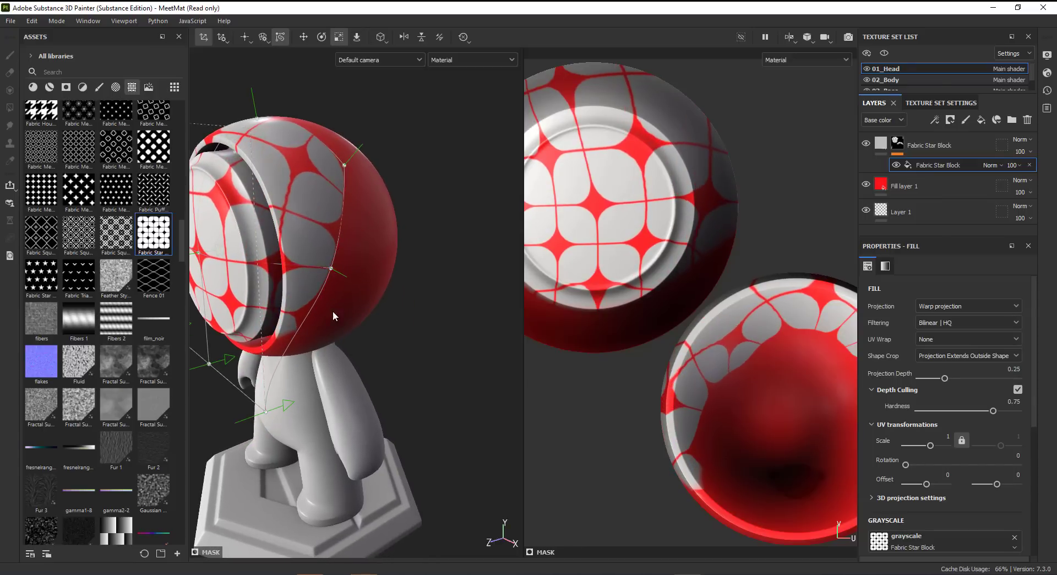
middle_click_drag(302, 303, 299, 240, "alt")
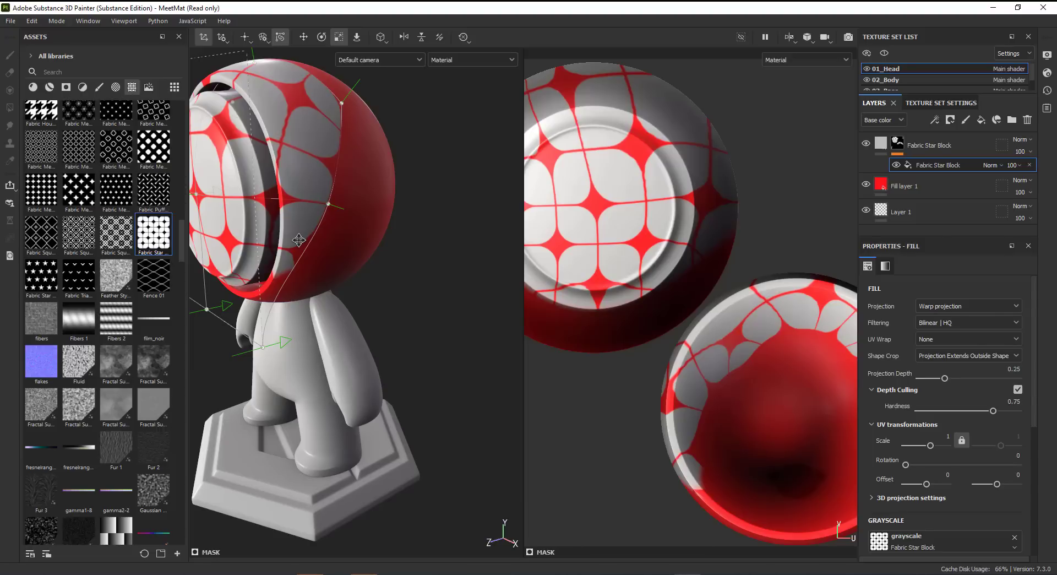
left_click_drag(299, 239, 299, 303, "alt")
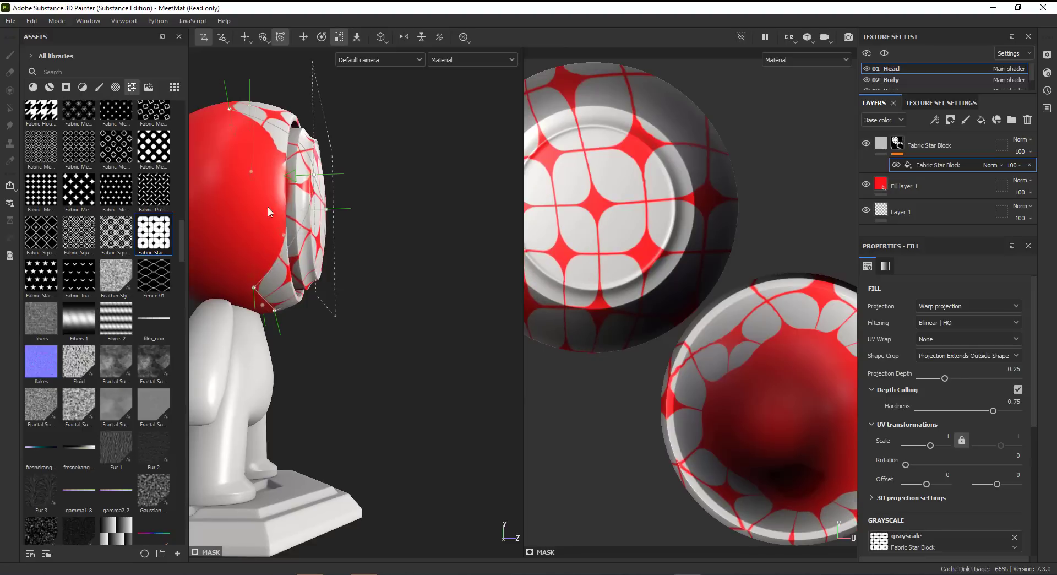
Move the warp vertices on the opposite side of the head back onto its surface to wrap the pattern there too
left_click_drag(267, 207, 281, 269, "alt")
left_click_drag(313, 177, 236, 185)
right_click_drag(240, 183, 194, 155, "alt")
left_click_drag(193, 154, 91, 170, "alt")
mouse_move(337, 182)
left_mouse_down()
mouse_move(357, 188)
mouse_move(354, 206)
mouse_move(337, 182)
left_mouse_up()
left_click_drag(327, 256, 445, 207)
middle_click_drag(225, 190, 310, 274, "alt")
left_click_drag(310, 273, 337, 278, "alt")
right_click_drag(336, 278, 331, 305, "alt")
middle_click_drag(331, 306, 333, 348, "alt")
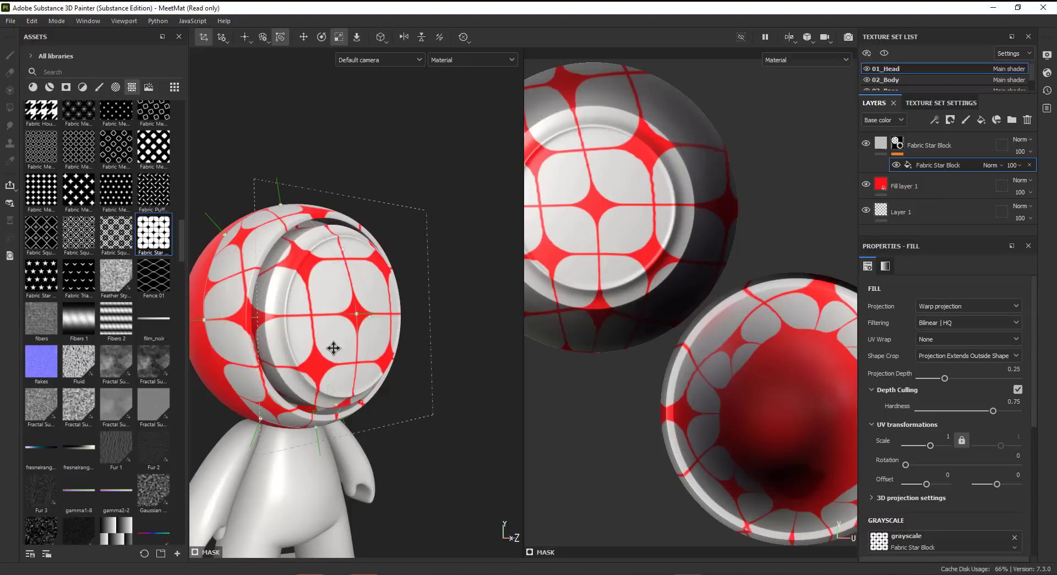
left_click_drag(334, 387, 282, 354, "alt")
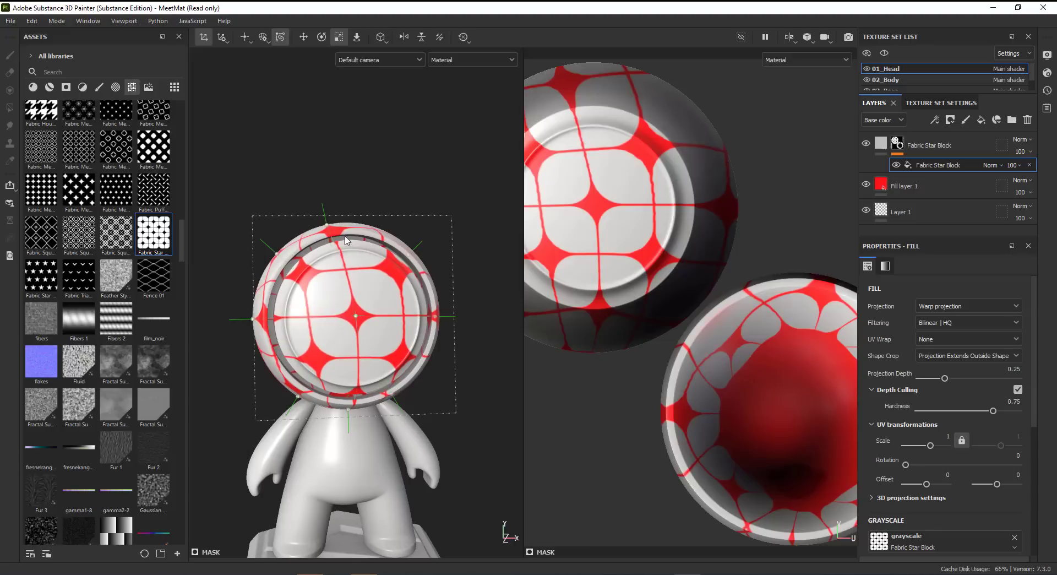
Straighten the pattern by repositioning the top-middle warp vertex, and slightly adjust a lower corner vertex on the head's side
left_click_drag(327, 227, 244, 357)
scroll(449, 401, "up", 3)
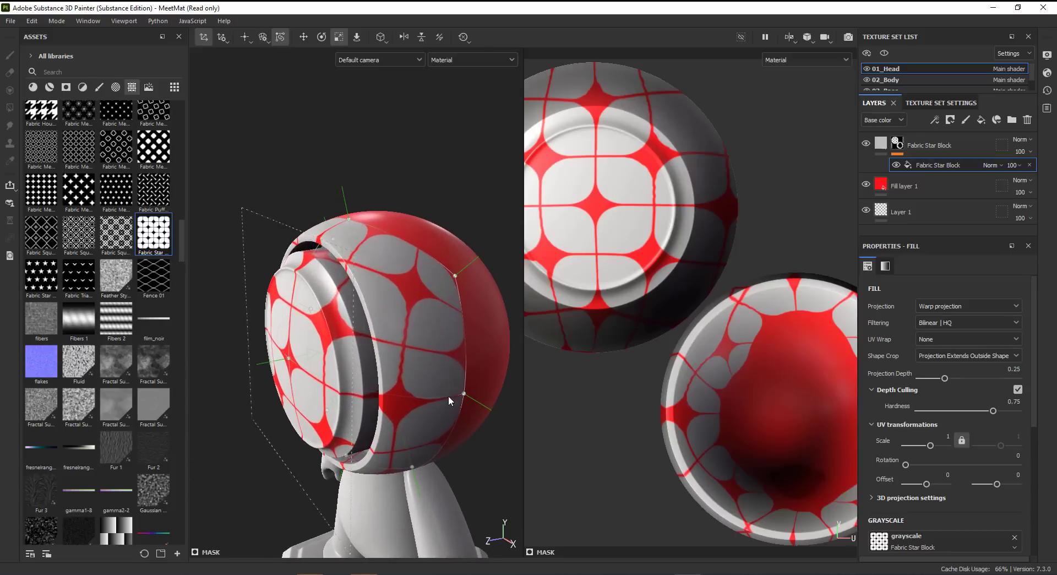
left_click_drag(406, 280, 306, 208, "alt")
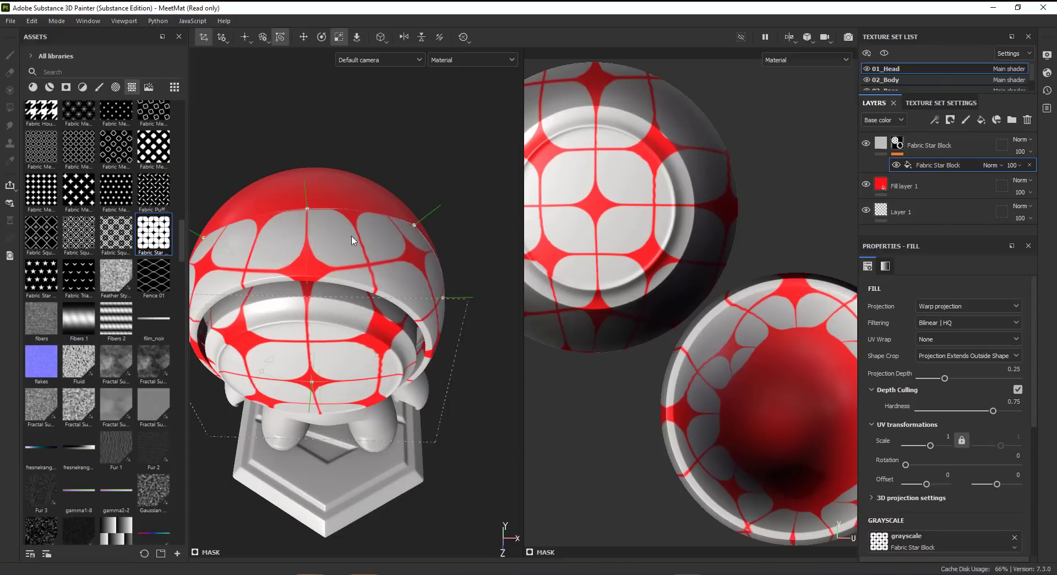
left_click_drag(250, 234, 300, 232, "alt")
left_click_drag(256, 438, 250, 440)
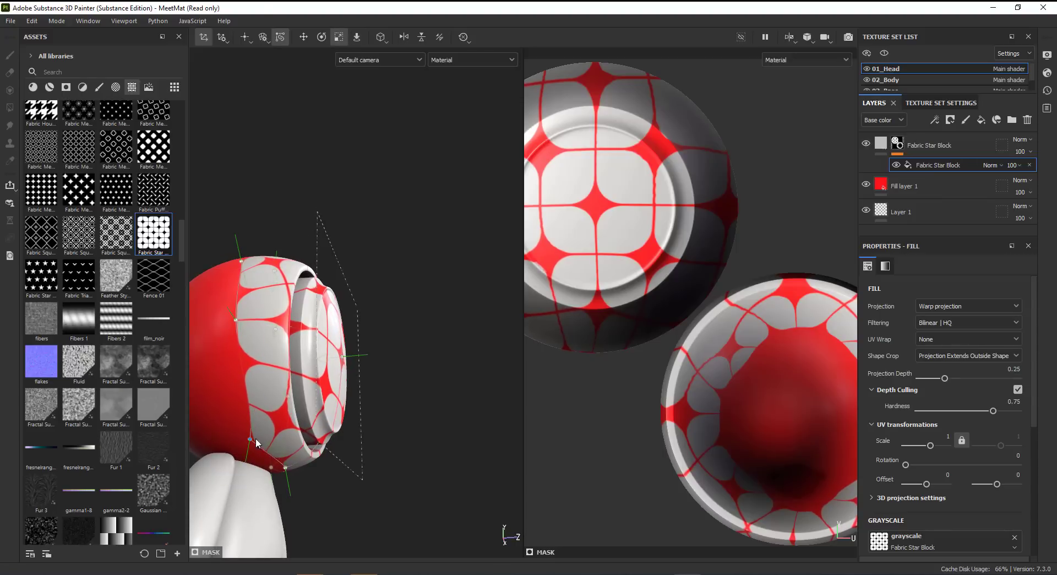
Split the warp crosswise at a point just above the centre of the front disc
left_click(250, 39)
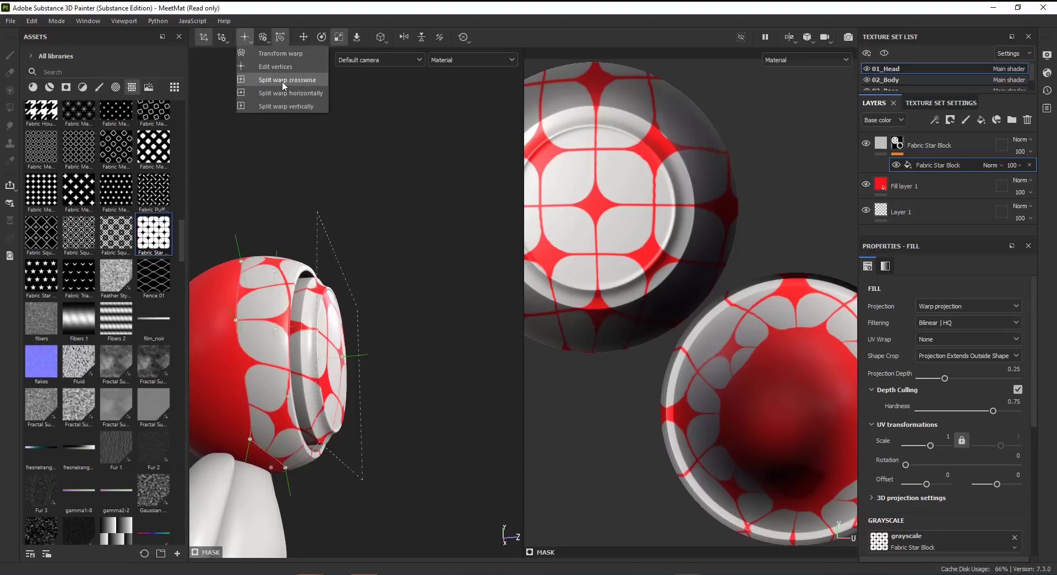
left_click(310, 79)
left_click_drag(320, 331, 226, 348, "alt")
left_click_drag(358, 251, 371, 302)
left_click(372, 302)
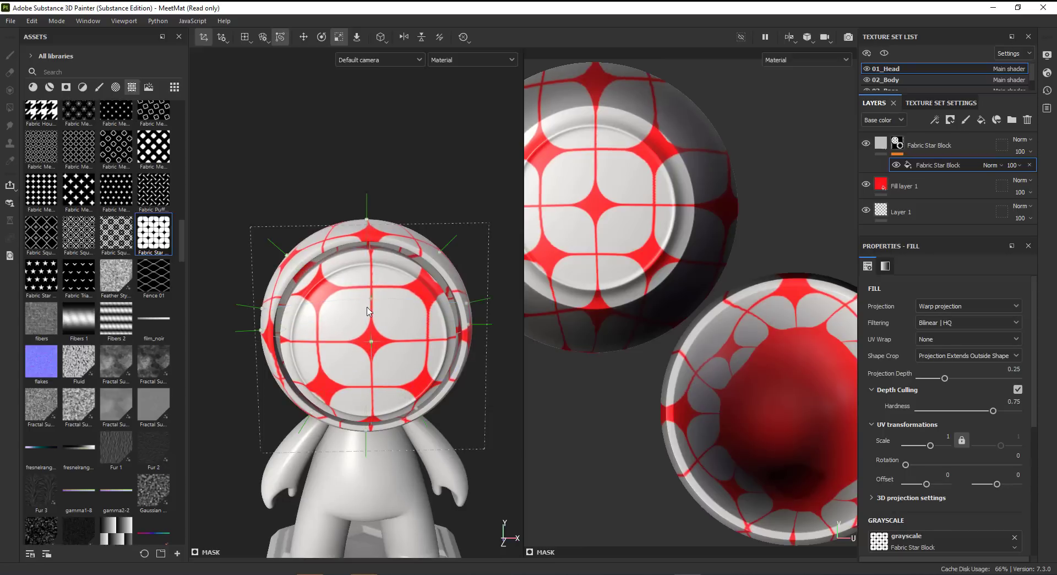
Split the warp vertically left of the disc's centre and horizontally through the disc's lower part
mouse_move(316, 333)
left_mouse_down("alt")
mouse_move(357, 337)
mouse_move(366, 309)
mouse_move(306, 324)
left_mouse_up("alt")
left_click_drag(379, 381, 423, 328, "alt")
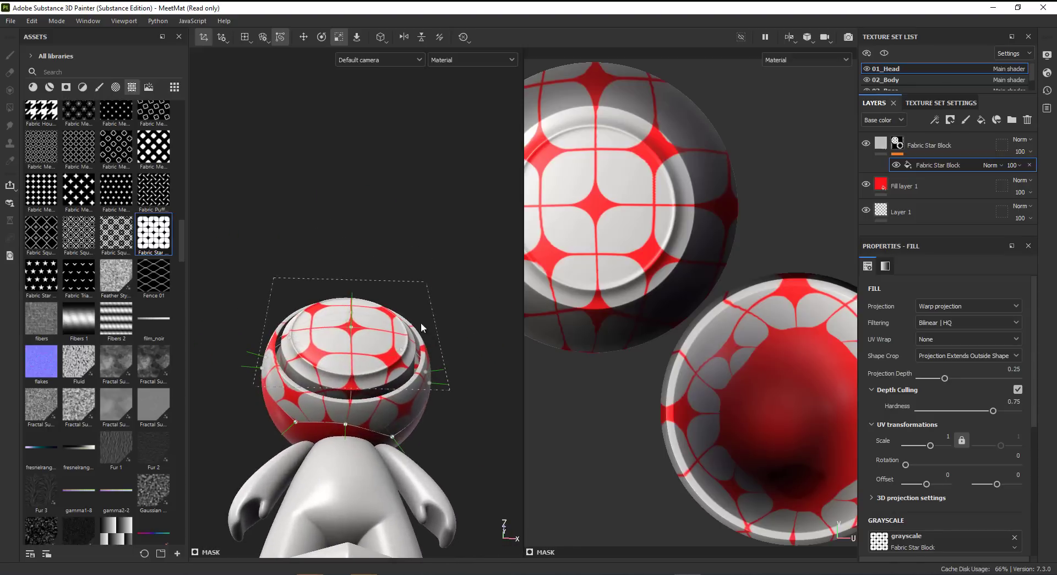
left_click_drag(363, 352, 370, 402, "alt")
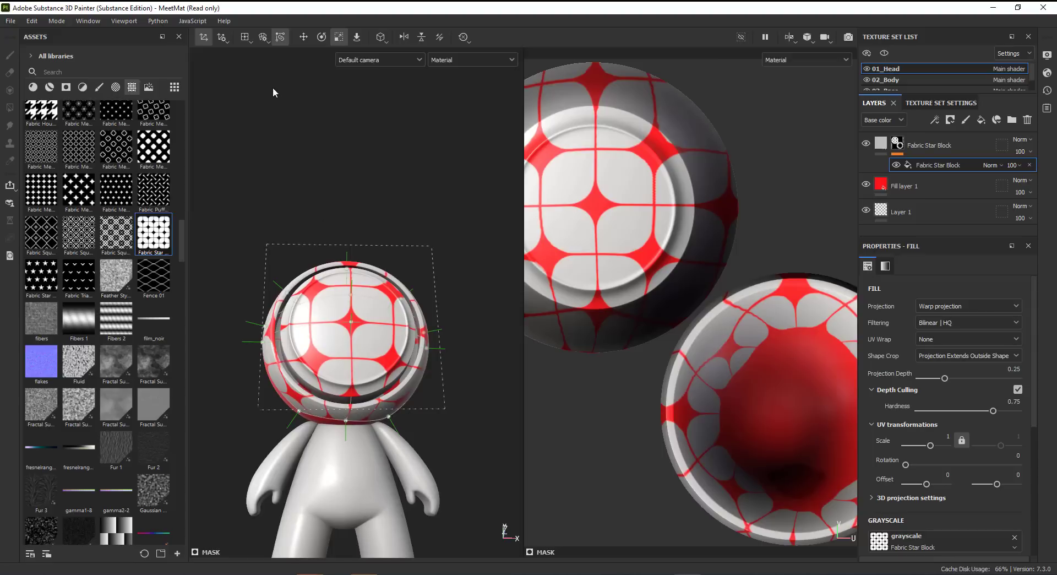
left_click(250, 41)
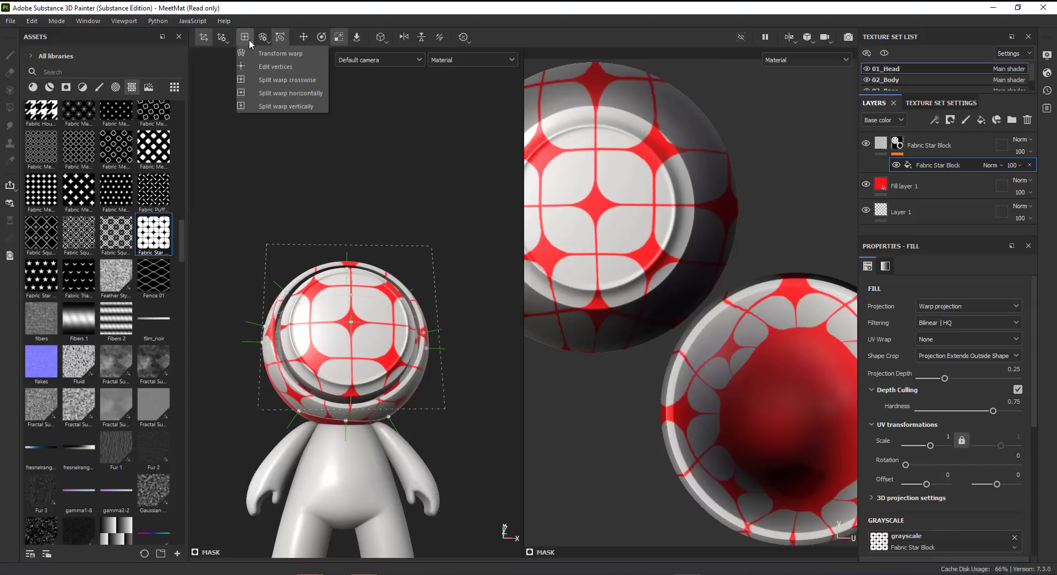
left_click(297, 105)
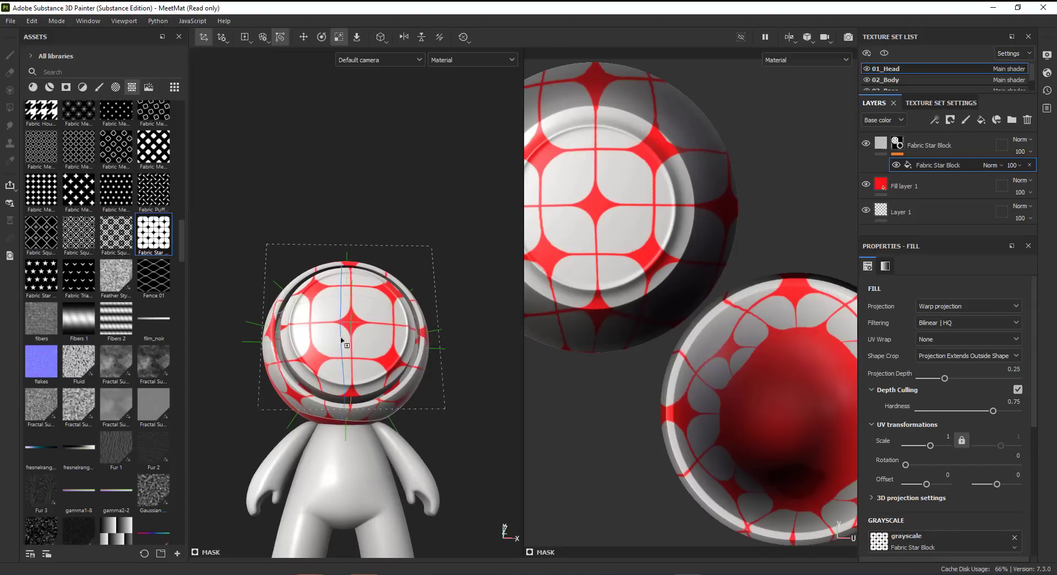
left_click(317, 364)
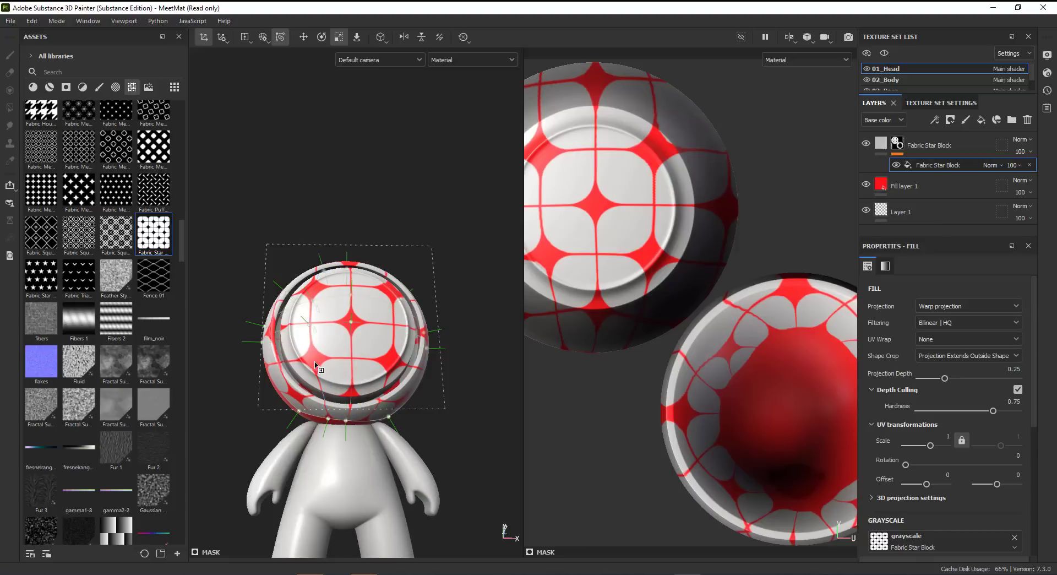
left_click(246, 42)
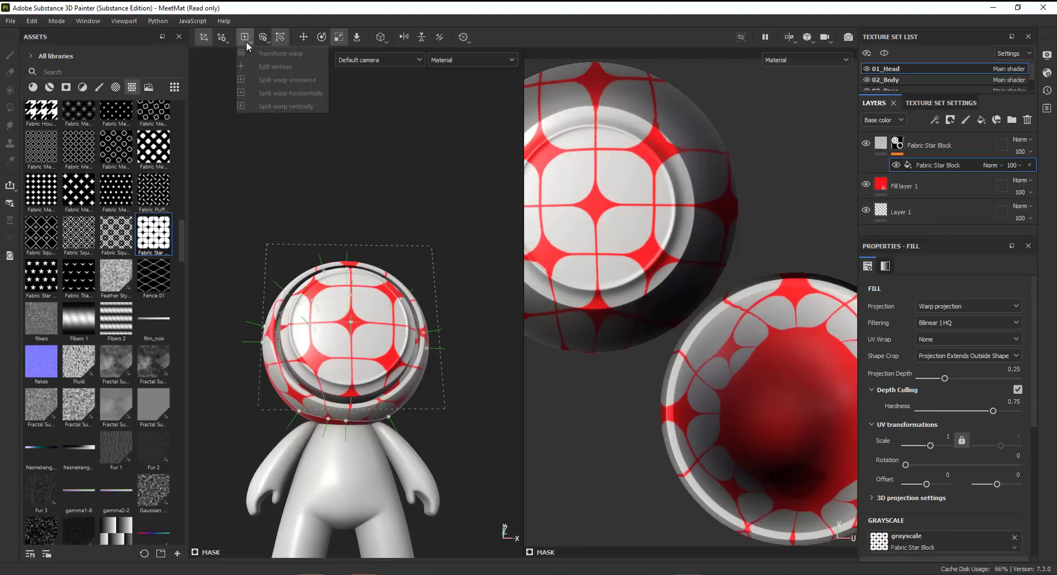
left_click(290, 92)
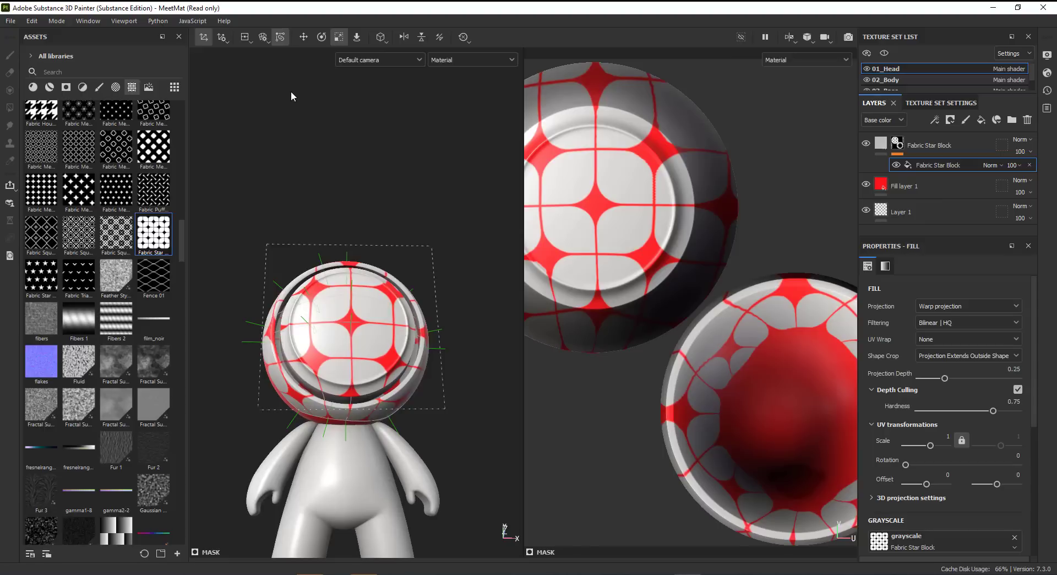
left_click(387, 358)
Slightly shift the new warp vertices on the left half of the front disc along the surface
left_click_drag(435, 381, 389, 348, "alt")
right_click_drag(389, 347, 446, 335, "alt")
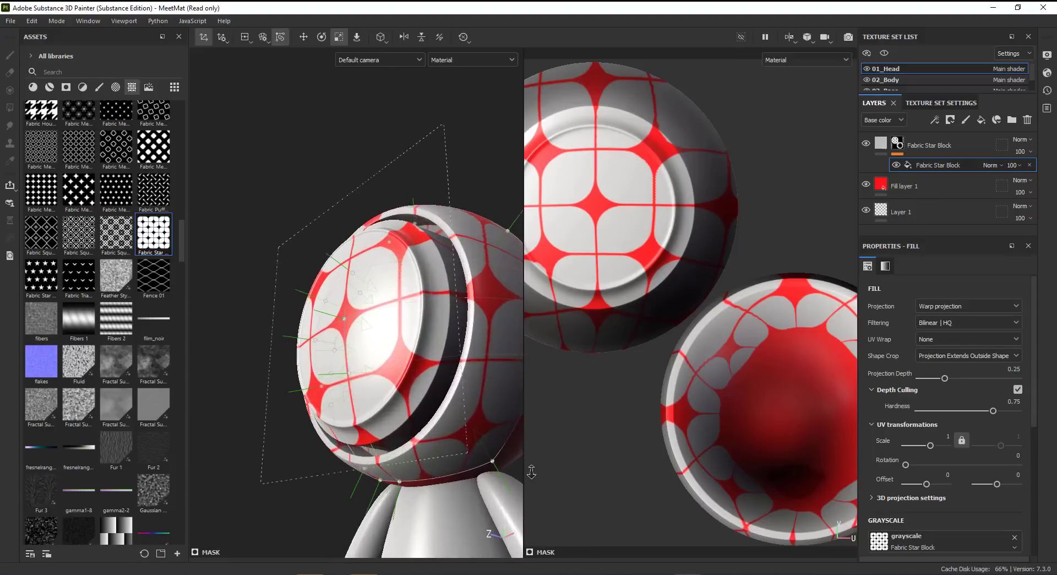
middle_click_drag(446, 335, 351, 276, "alt")
left_click_drag(351, 273, 309, 296, "alt")
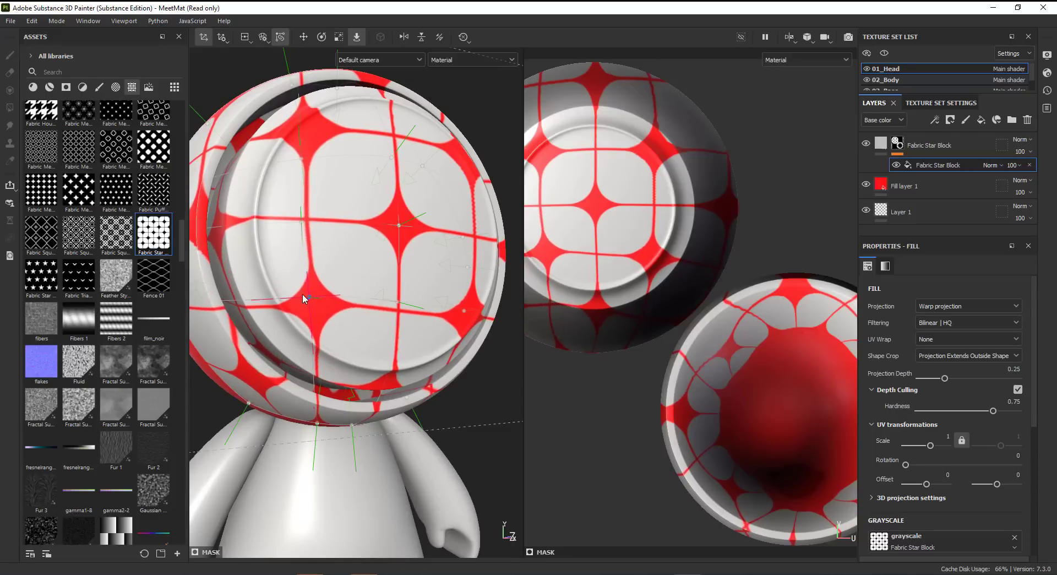
mouse_move(302, 226)
left_mouse_down()
mouse_move(308, 218)
mouse_move(298, 227)
left_mouse_up()
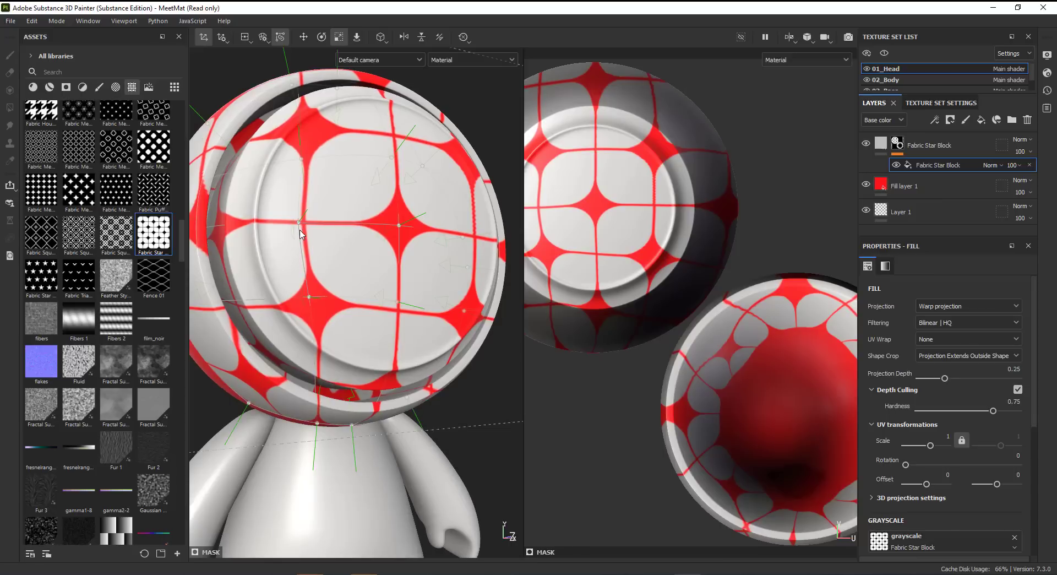
Set the Tile of the Fabric Star Block pattern on the head to 9
scroll(963, 407, "down", 3)
scroll(977, 400, "up", 1)
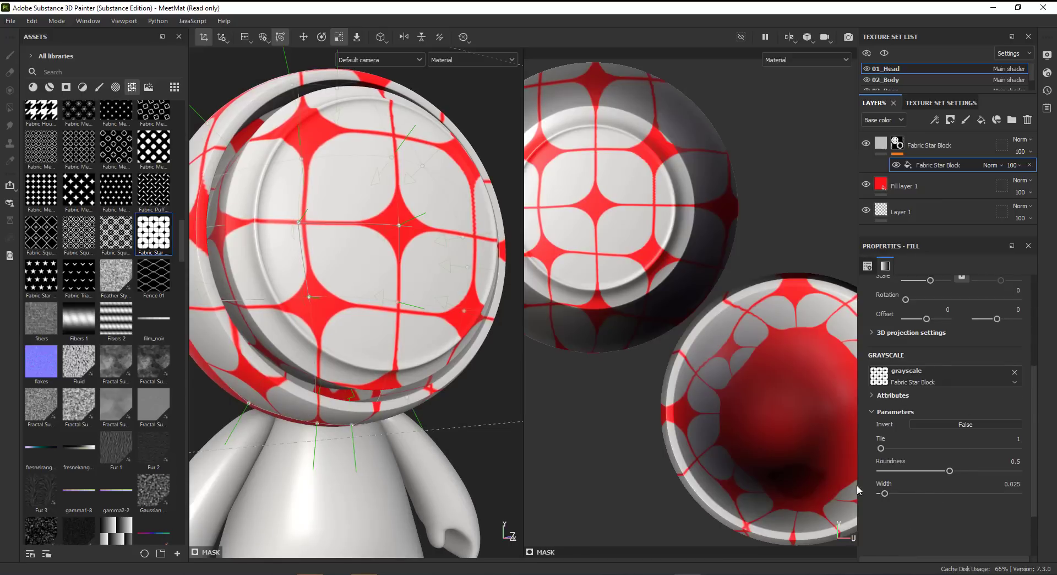
left_click_drag(882, 448, 958, 456)
scroll(417, 333, "down", 5)
left_click_drag(417, 330, 415, 220, "alt")
middle_click_drag(416, 220, 386, 280, "alt")
left_click_drag(386, 335, 417, 295, "alt")
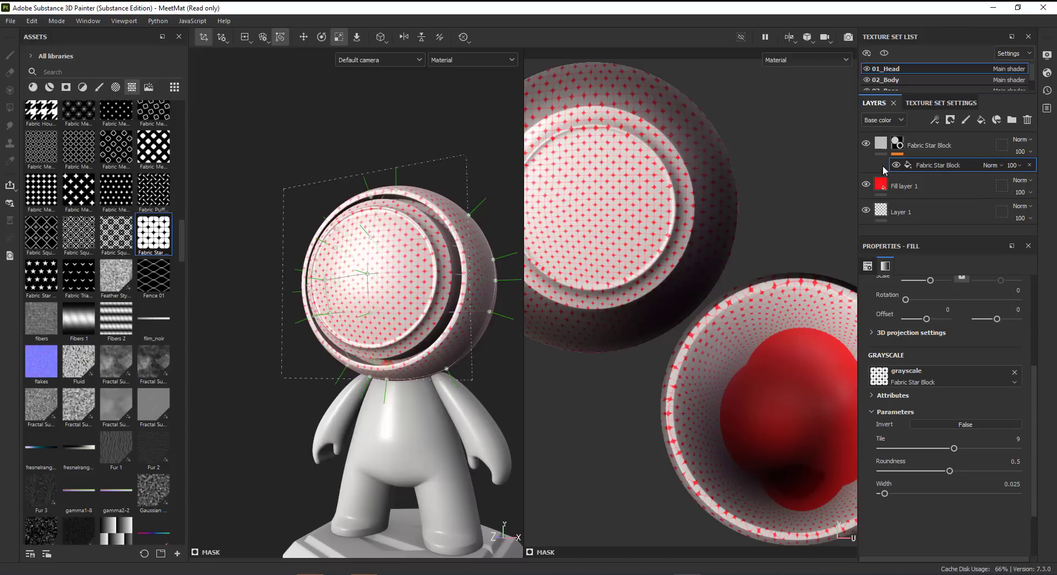
Switch to the 02_Body texture set and frame the character's torso
left_click(915, 79)
middle_click_drag(374, 332, 366, 221, "alt")
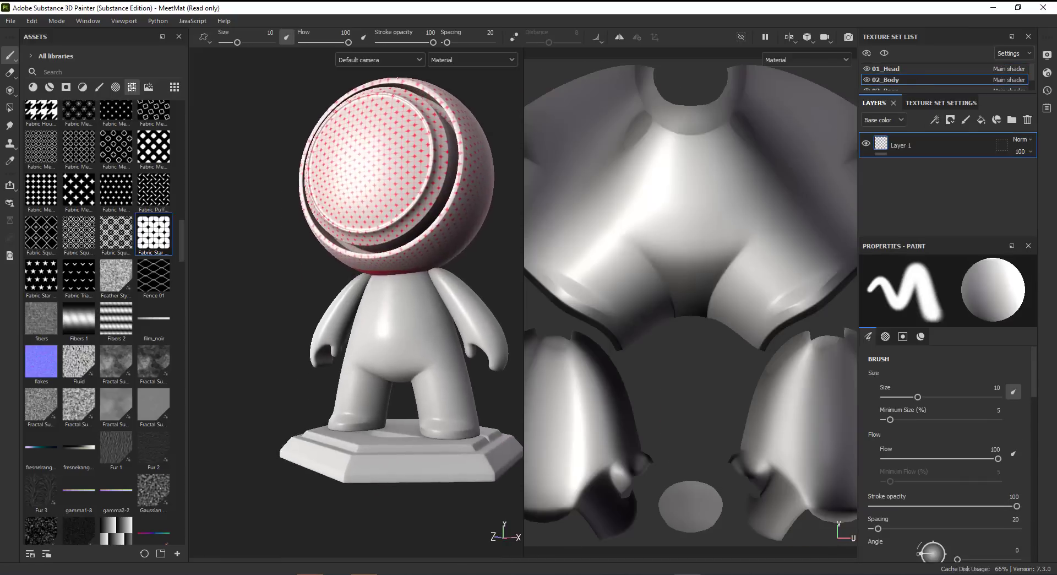
left_click_drag(366, 221, 227, 254, "alt")
right_click_drag(228, 255, 309, 275, "alt")
left_click_drag(308, 276, 335, 241, "alt")
right_click_drag(335, 241, 427, 321, "alt")
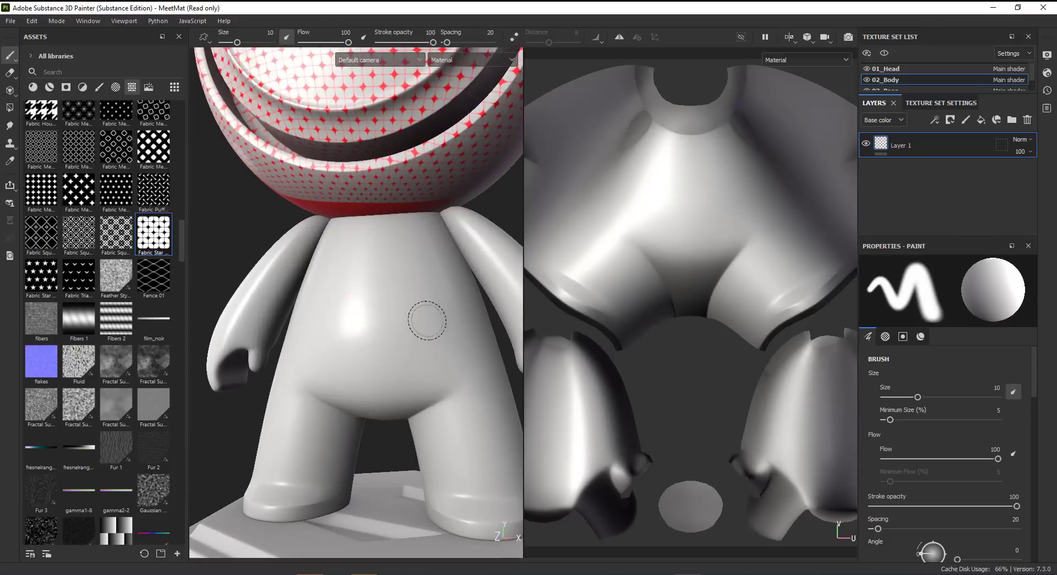
middle_click_drag(387, 292, 371, 284, "alt")
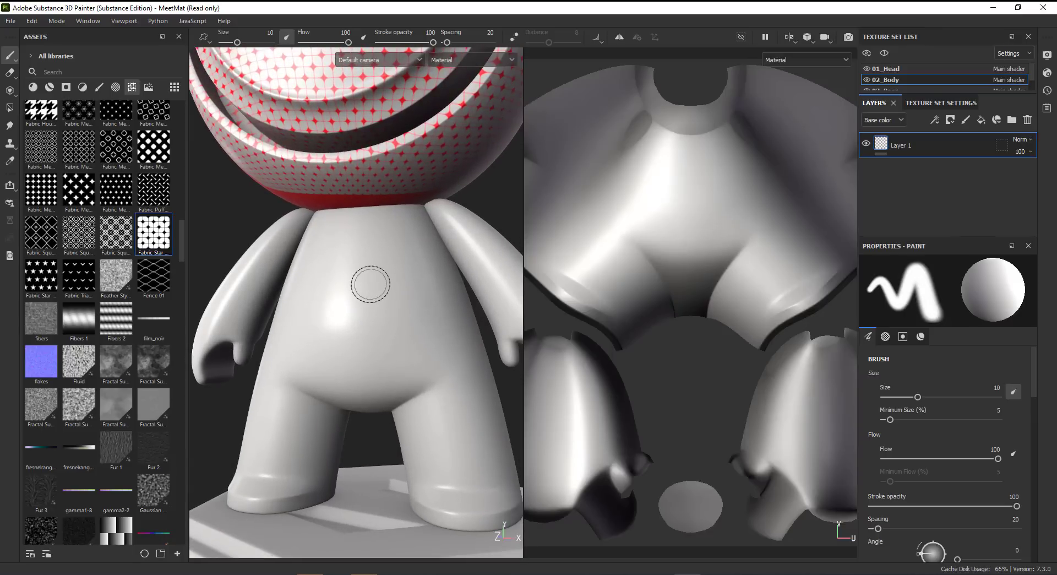
Find the Screw Hexagon asset and place it as a Height decal on the front of the torso
scroll(89, 362, "down", 15)
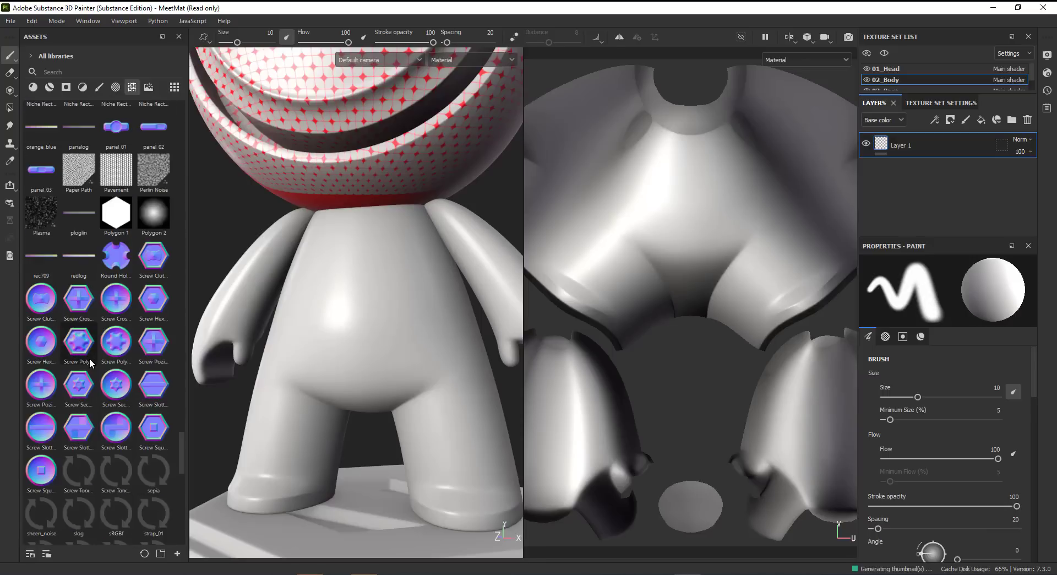
scroll(115, 352, "down", 3)
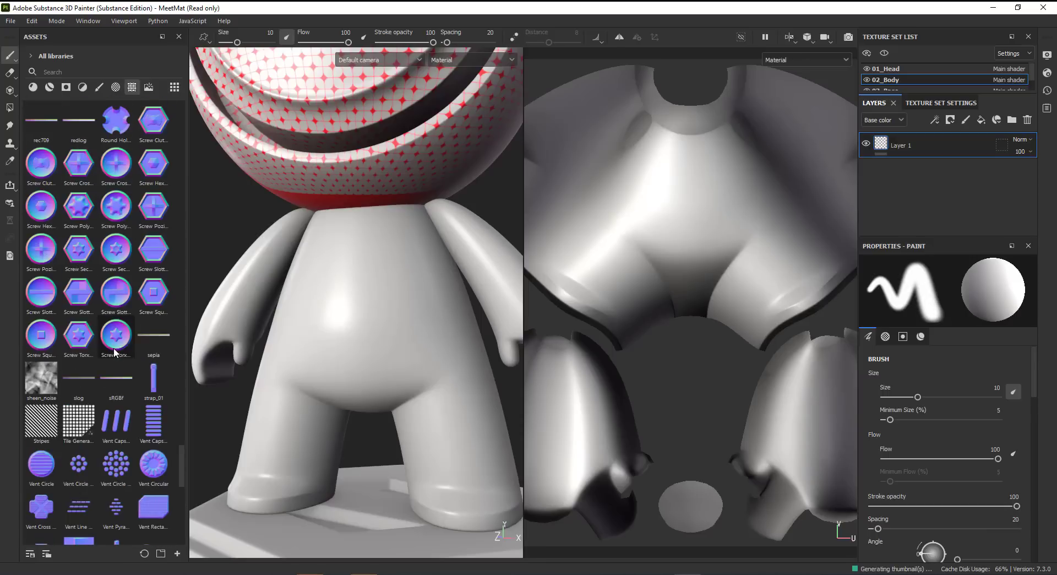
scroll(115, 353, "down", 3)
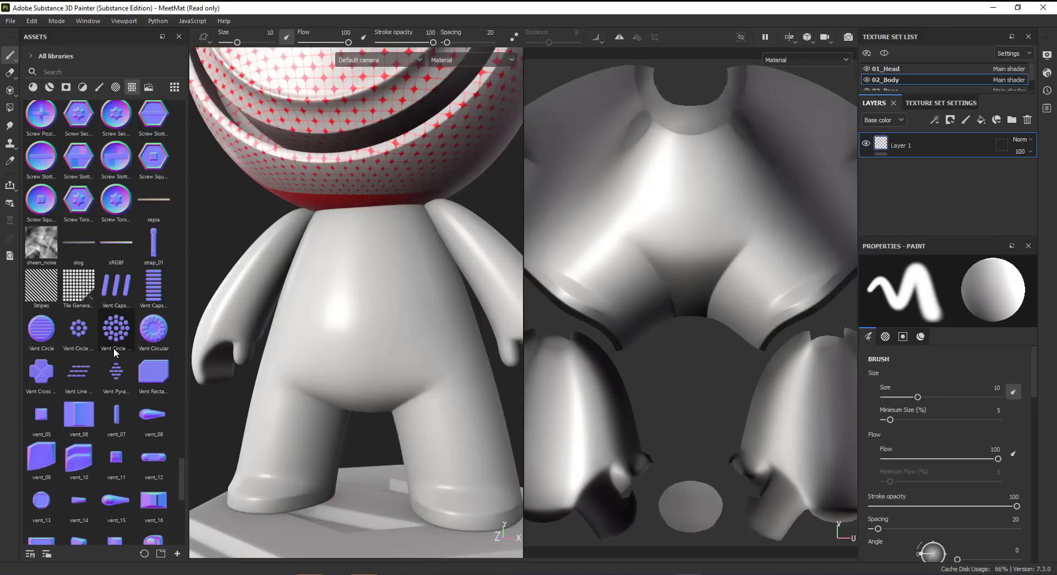
scroll(115, 352, "down", 9)
scroll(115, 353, "up", 6)
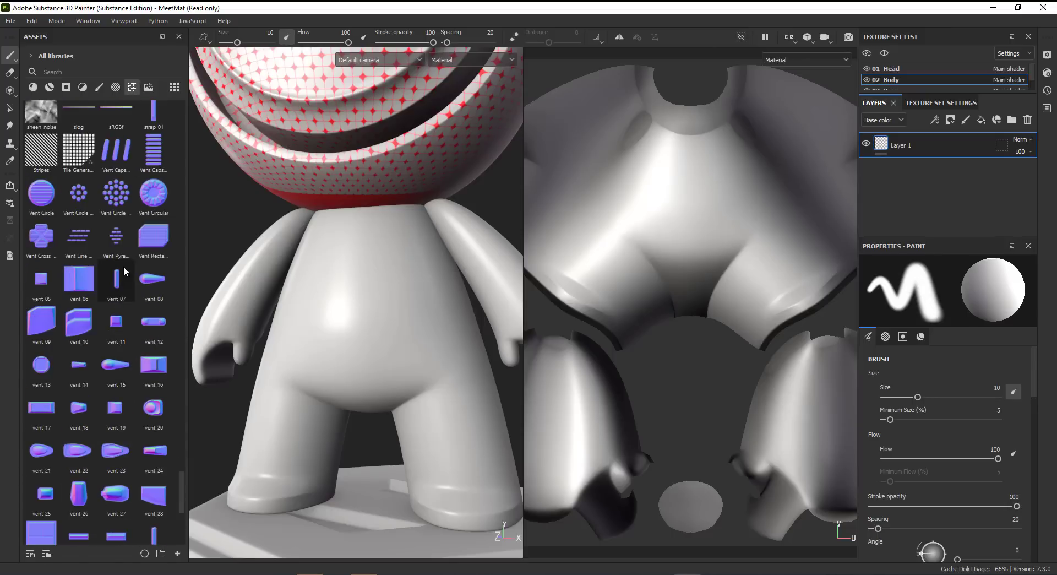
scroll(125, 270, "up", 15)
left_click_drag(332, 369, 355, 365, "alt")
middle_click_drag(355, 366, 371, 310, "alt")
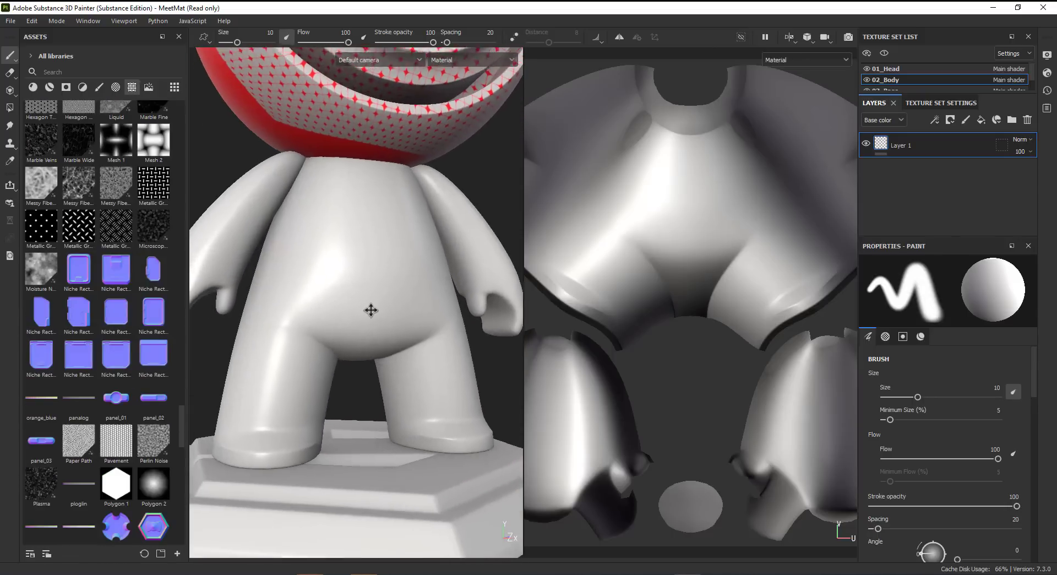
scroll(118, 462, "down", 6)
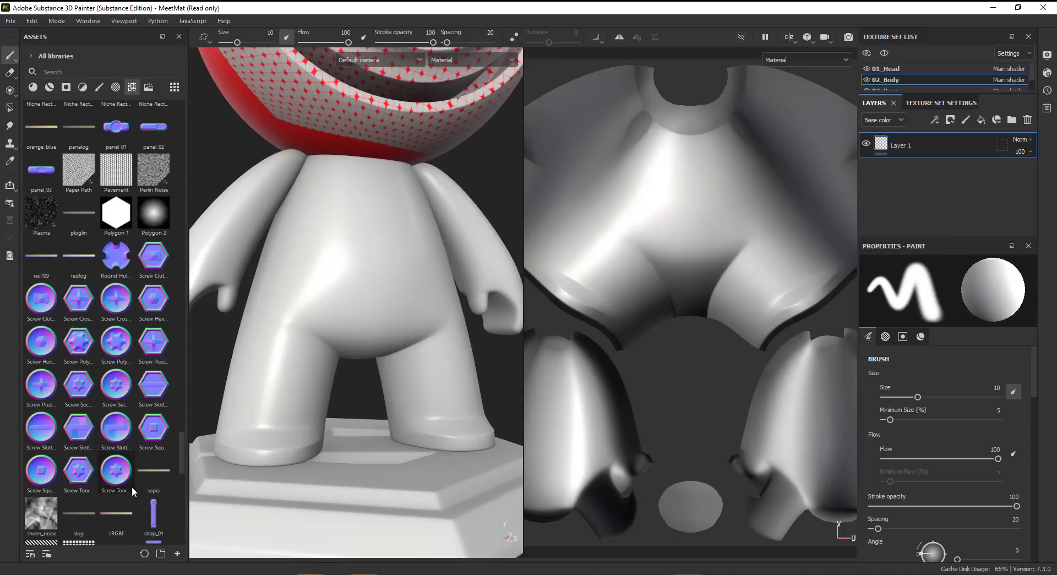
left_click_drag(154, 300, 380, 244)
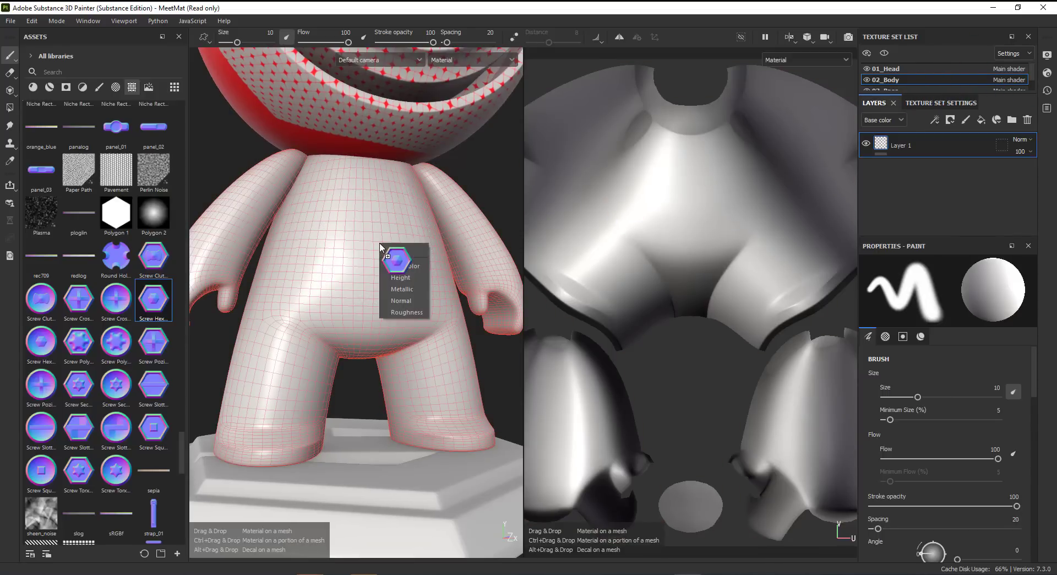
left_click(400, 278)
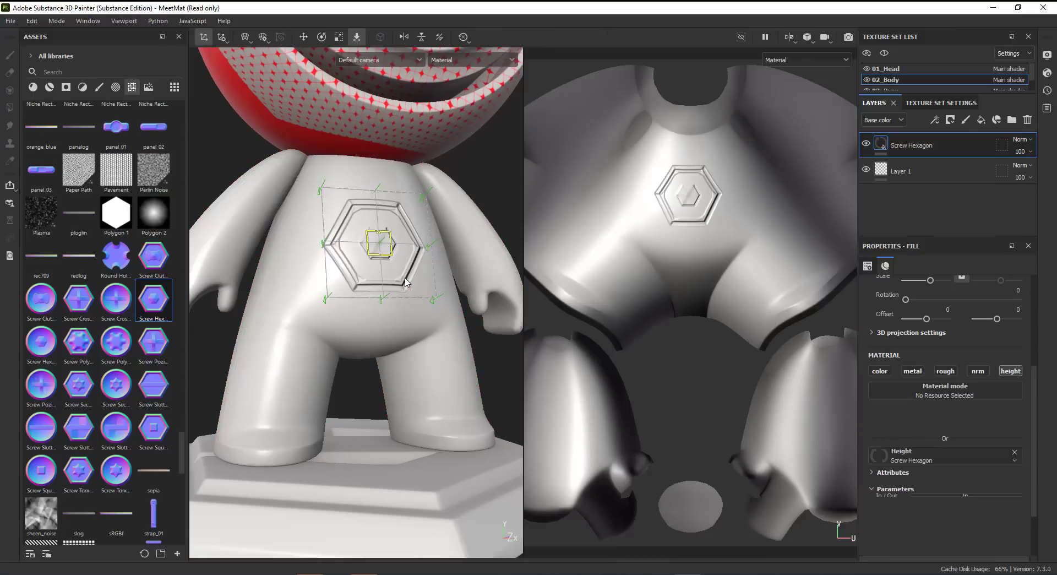
Slide the hexagon decal along the surface from the torso's front down to the crease above the leg
scroll(468, 341, "up", 5)
middle_click_drag(413, 316, 402, 338, "alt")
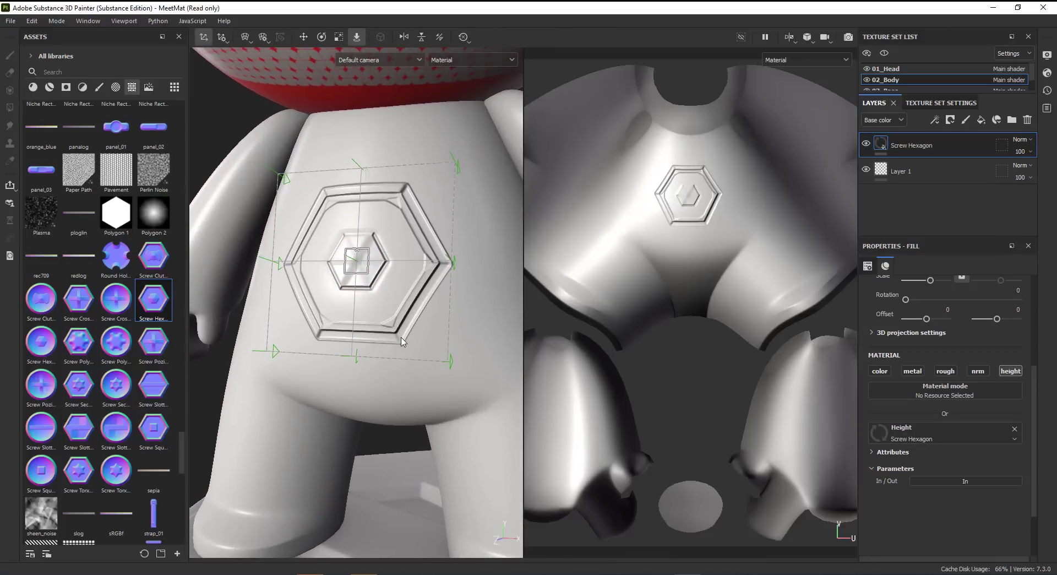
left_click_drag(359, 283, 385, 296, "alt")
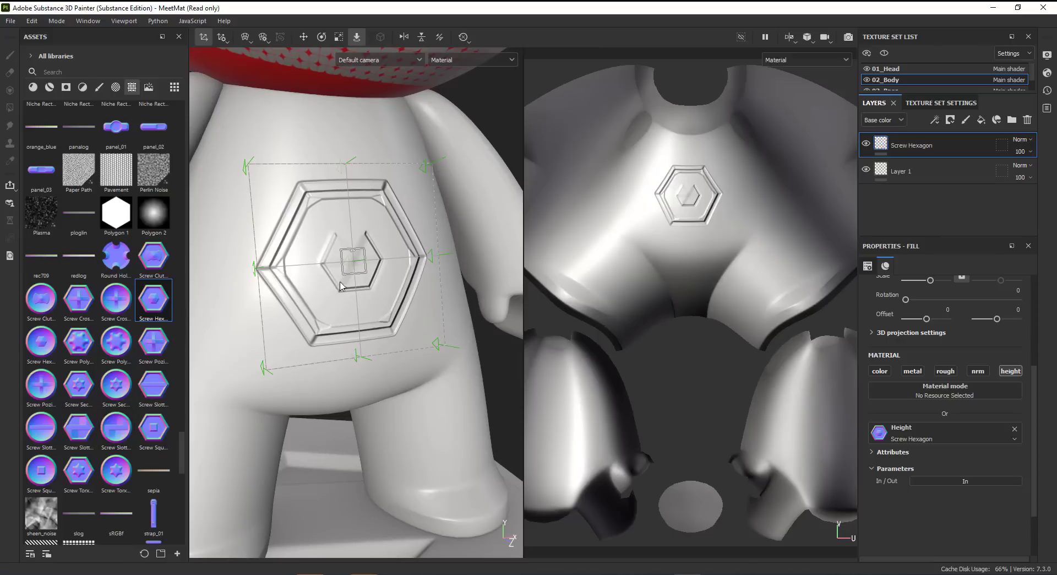
left_click_drag(389, 283, 346, 229, "alt")
right_click_drag(384, 278, 340, 271, "alt")
middle_click_drag(348, 269, 335, 228, "alt")
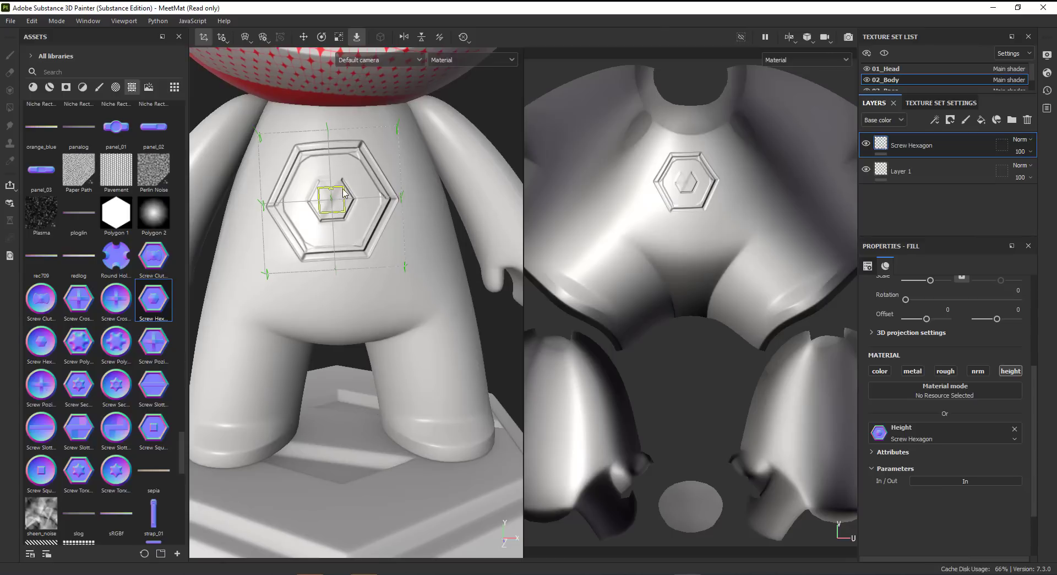
left_click_drag(344, 190, 416, 311)
mouse_move(380, 341)
left_mouse_down("alt")
mouse_move(408, 319)
mouse_move(380, 322)
left_mouse_up("alt")
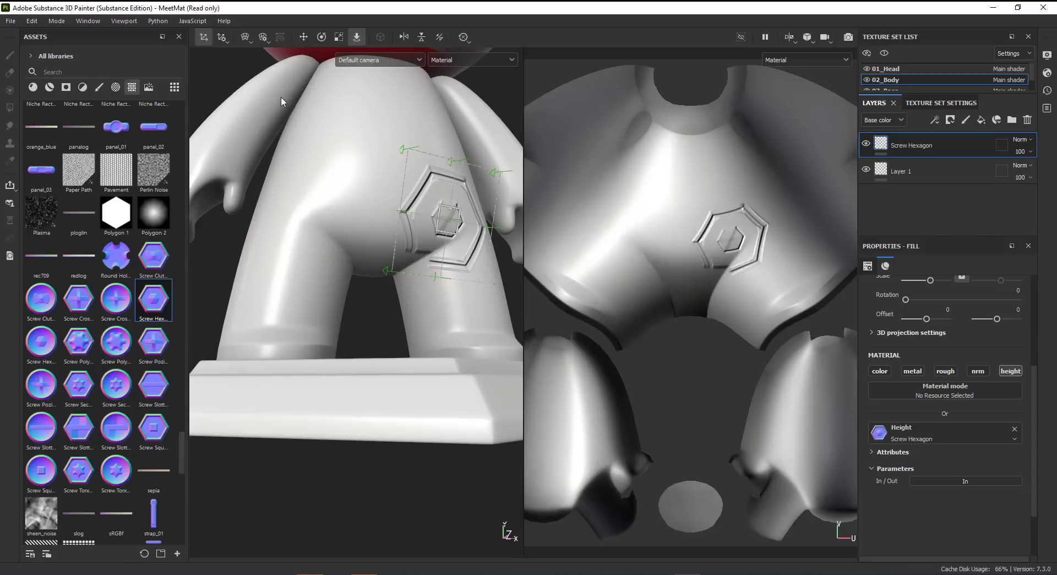
left_click(246, 39)
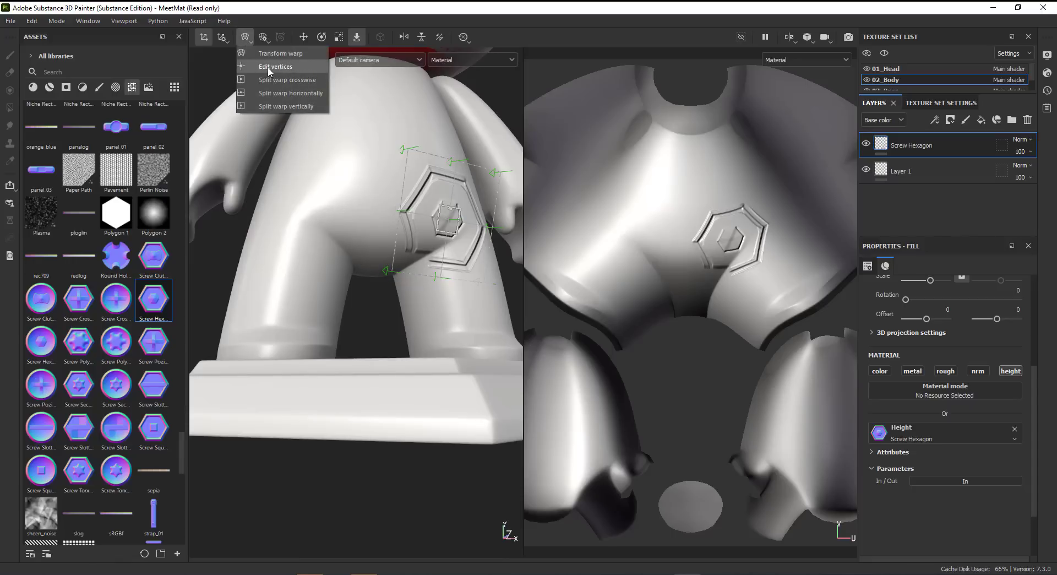
left_click(526, 35)
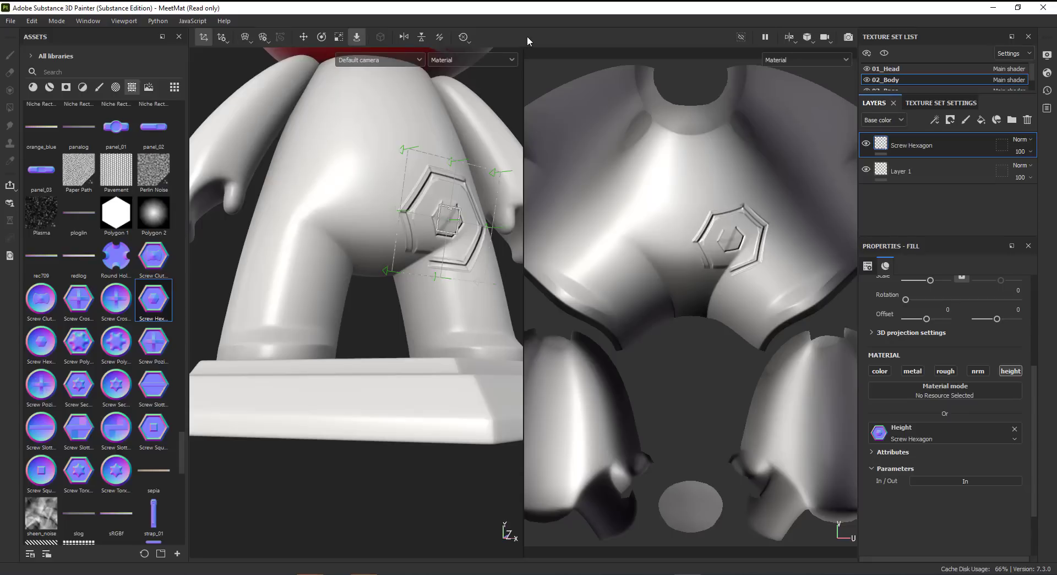
mouse_move(401, 283)
left_mouse_down("alt")
mouse_move(388, 296)
mouse_move(413, 297)
left_mouse_up("alt")
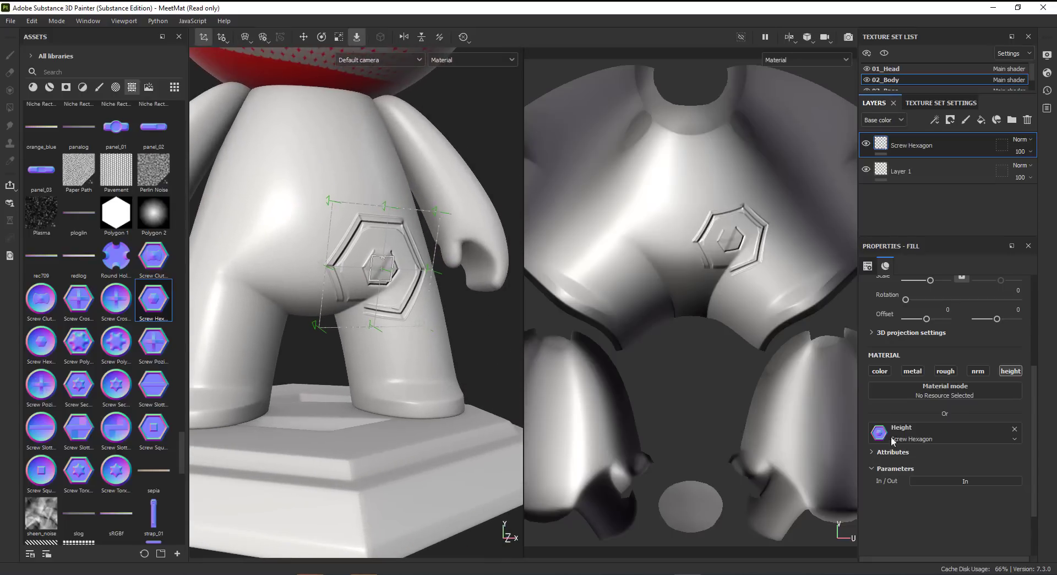
Increase the hexagon decal's Projection Depth to 0.93 and inspect how it wraps over the leg crease
scroll(945, 441, "up", 4)
left_click_drag(949, 346, 1007, 352)
left_click_drag(411, 315, 376, 306, "alt")
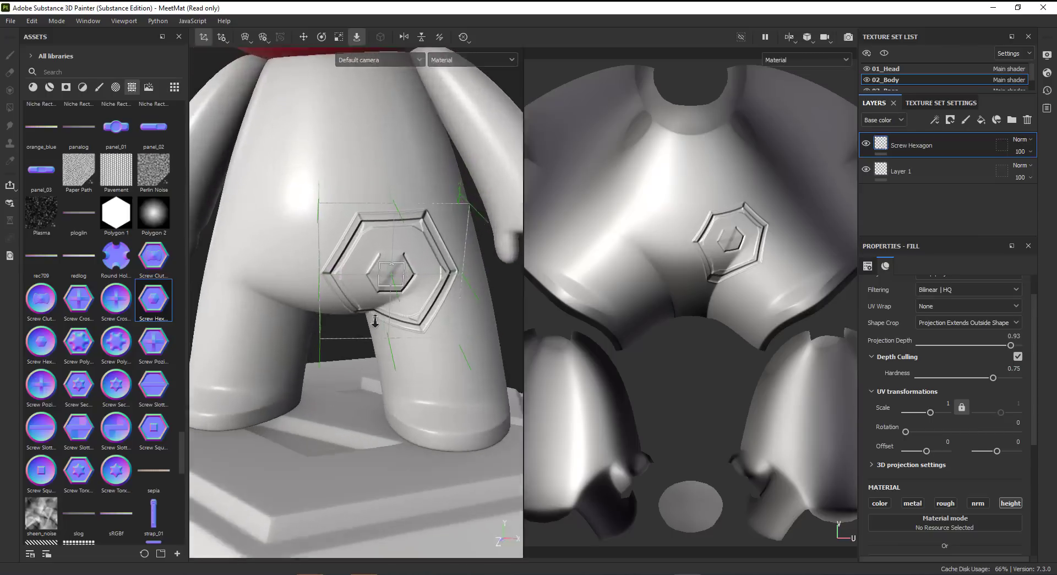
right_click_drag(375, 305, 406, 295, "alt")
middle_click_drag(407, 295, 379, 293, "alt")
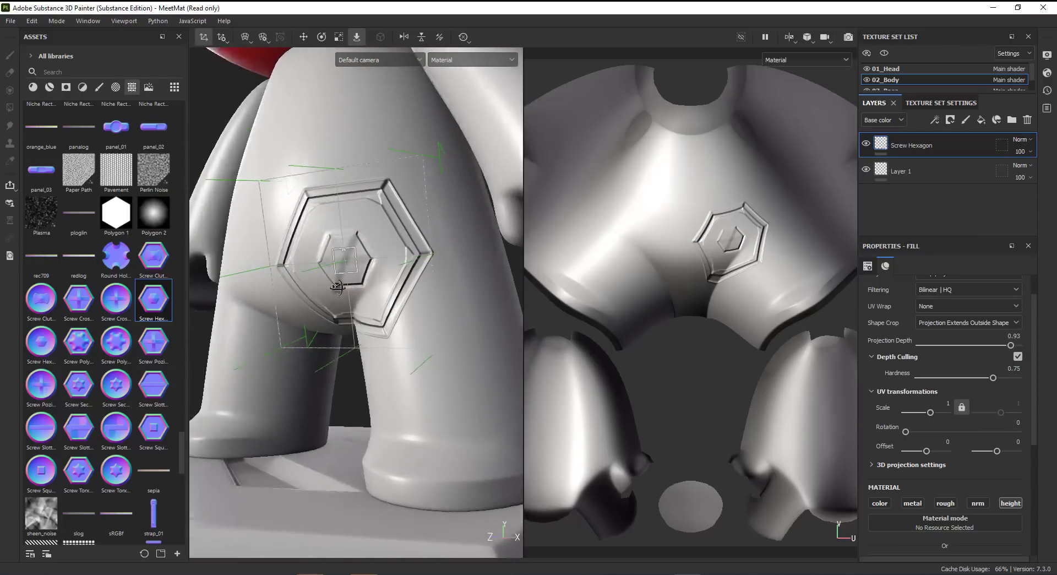
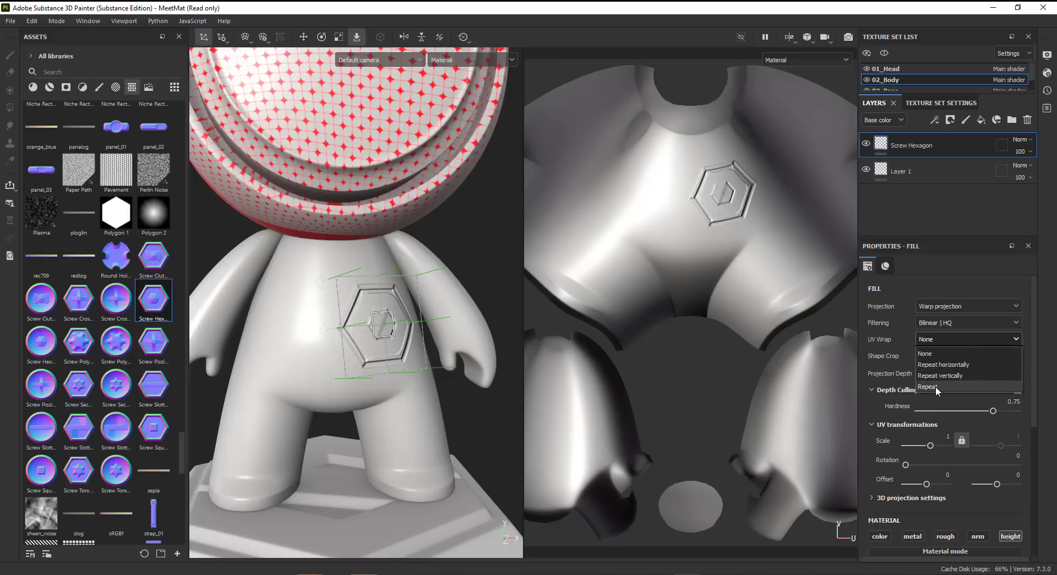
Try the hexagon decal's UV Wrap as Repeat, Repeat horizontally and Repeat vertically
left_click(935, 386)
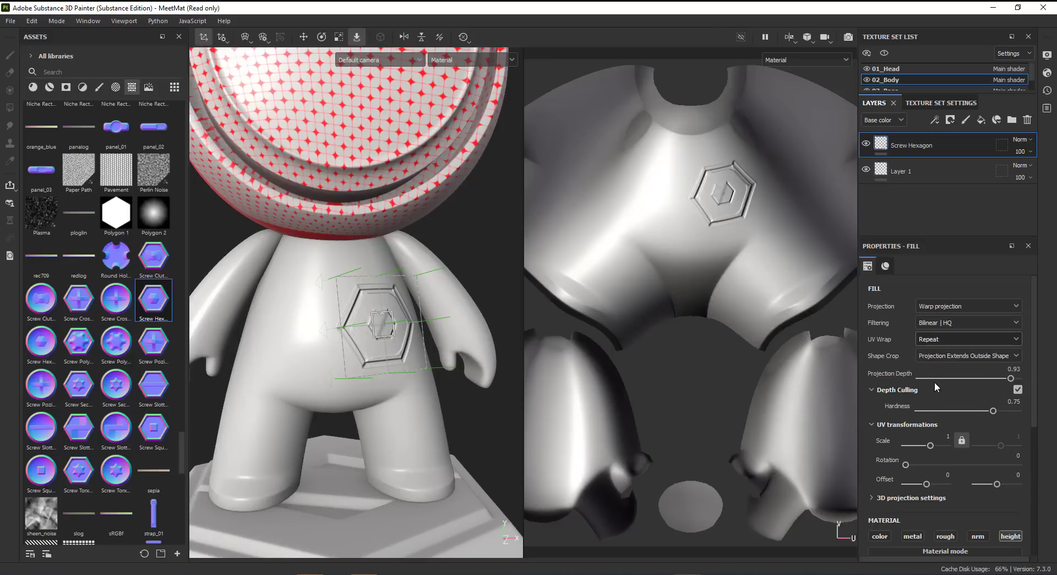
left_click(939, 338)
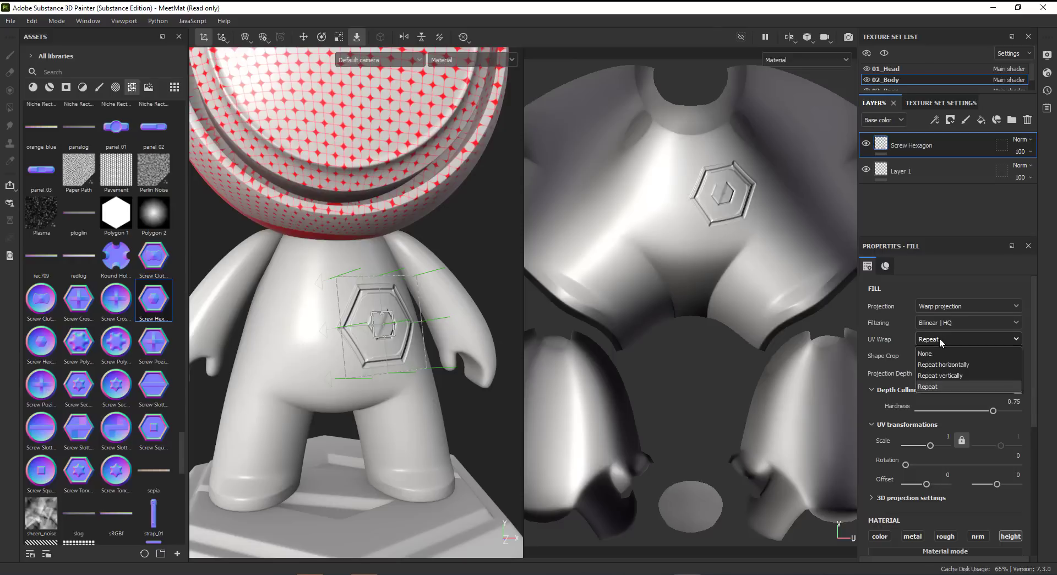
left_click(950, 365)
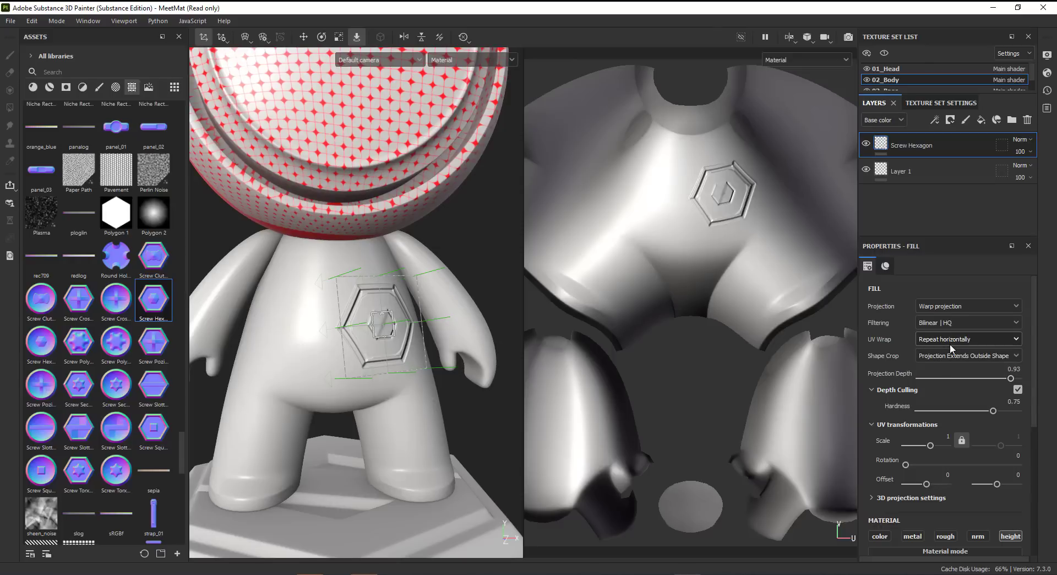
left_click(954, 341)
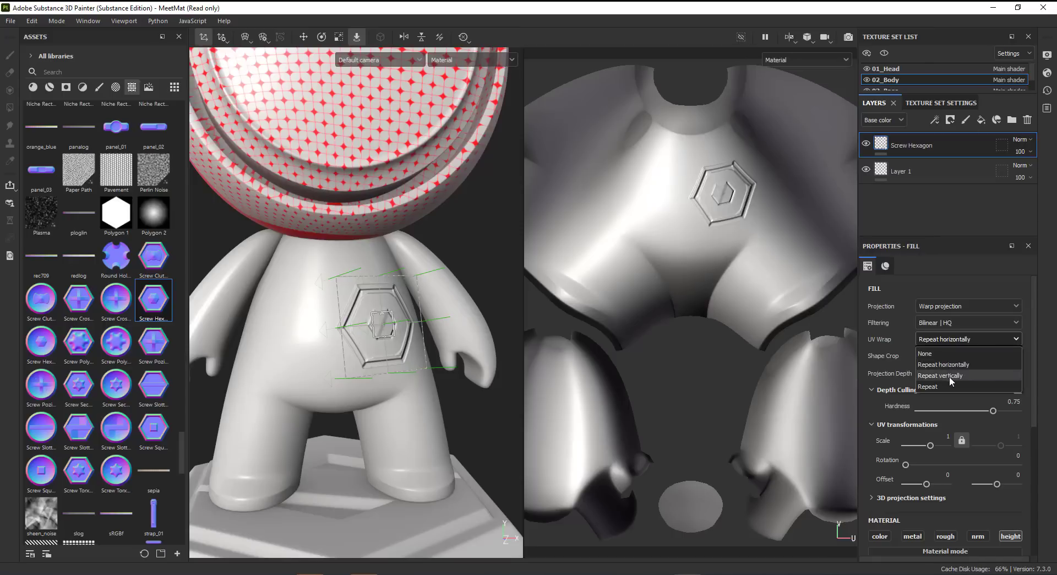
left_click(950, 376)
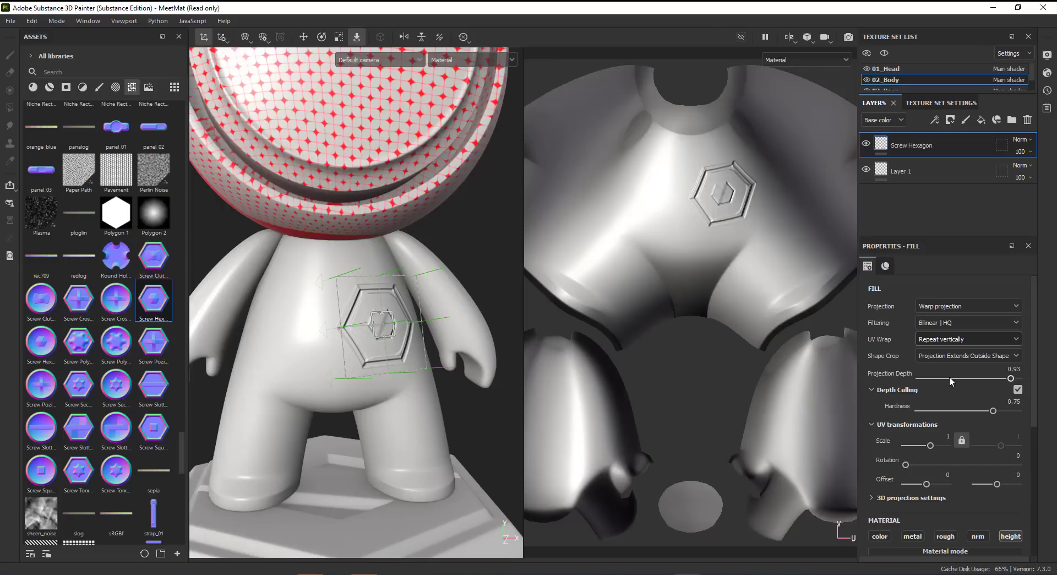
Change the Screw Hexagon fill's projection to Cylindrical projection
left_click(935, 306)
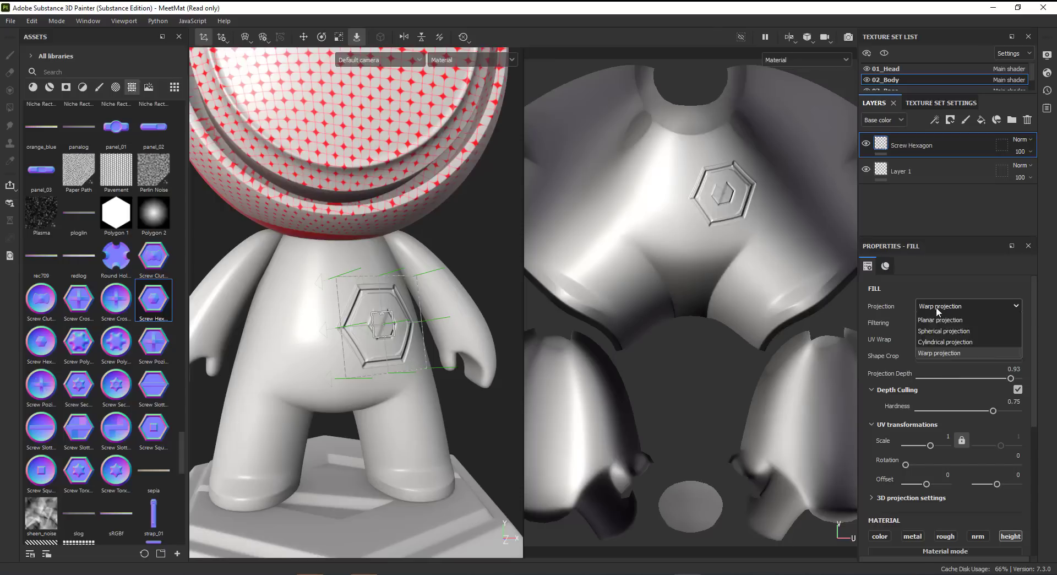
left_click(941, 388)
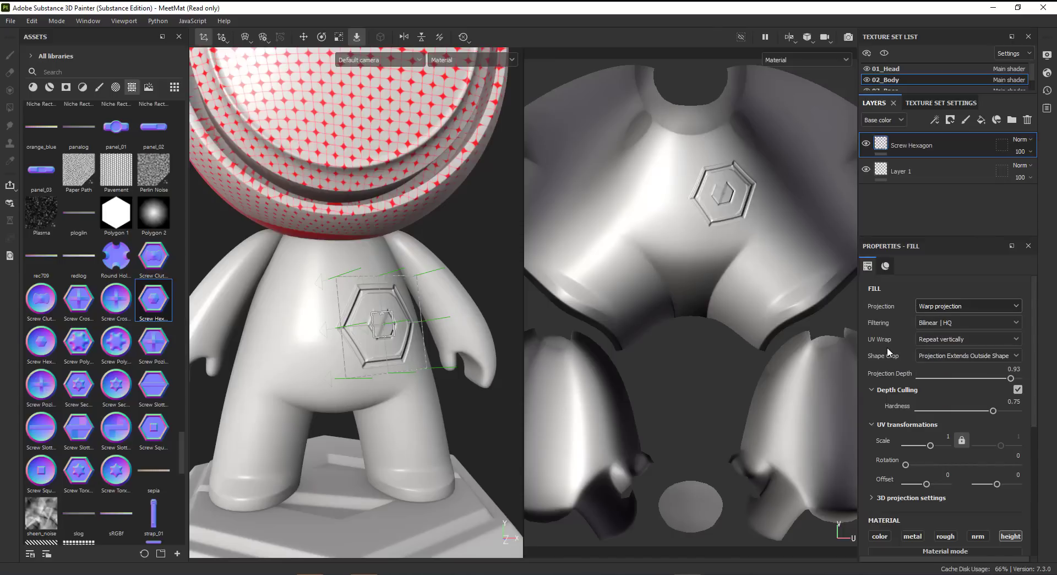
left_click(942, 305)
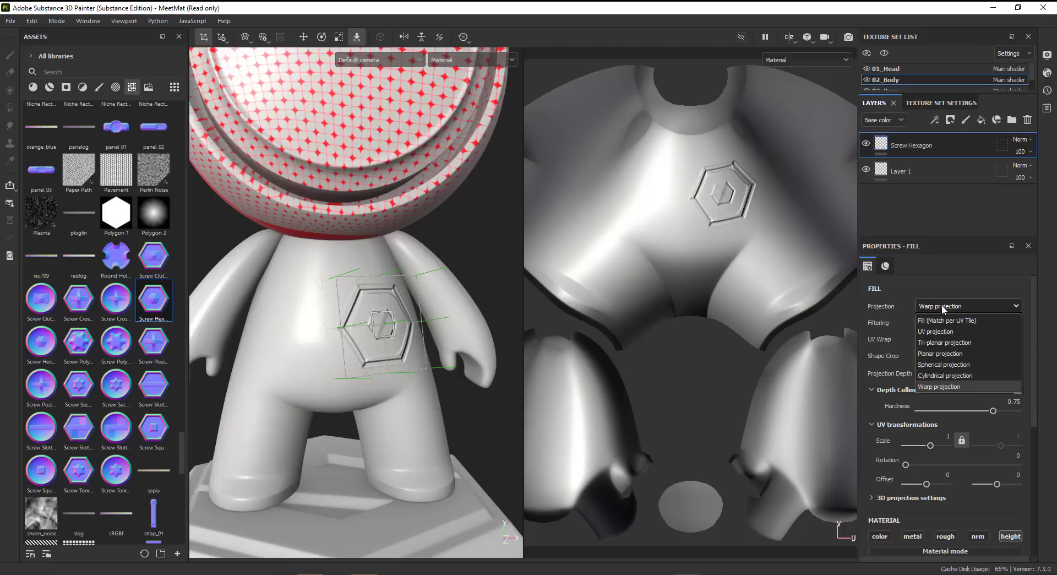
left_click(955, 375)
left_click_drag(291, 362, 407, 337, "alt")
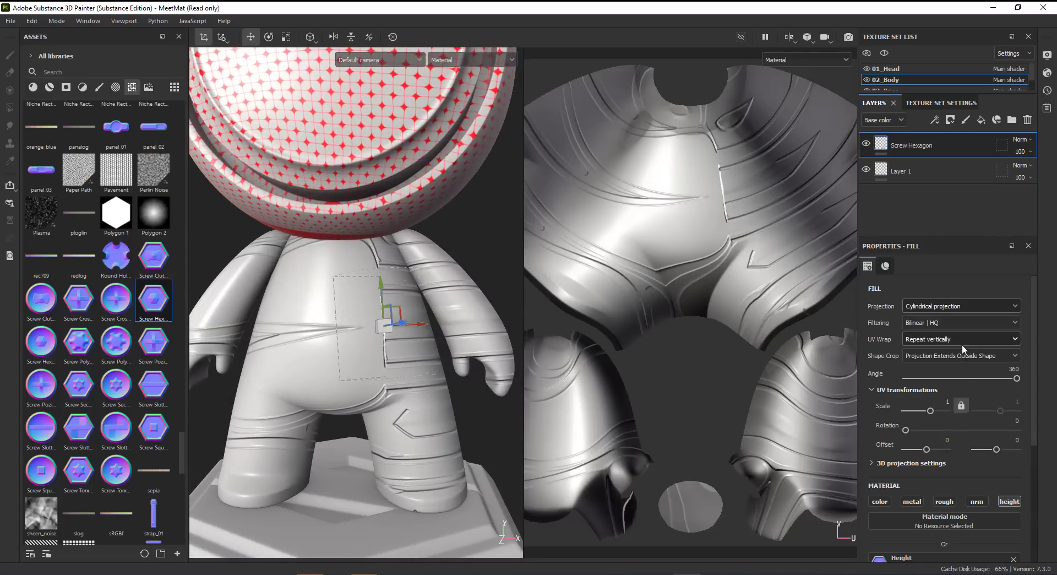
Adjust the cylindrical projection with UV Wrap Repeat, an Angle of 291.6 and a UV Scale of 0
mouse_move(1011, 380)
left_mouse_down()
mouse_move(970, 385)
mouse_move(997, 385)
left_mouse_up()
left_click(937, 339)
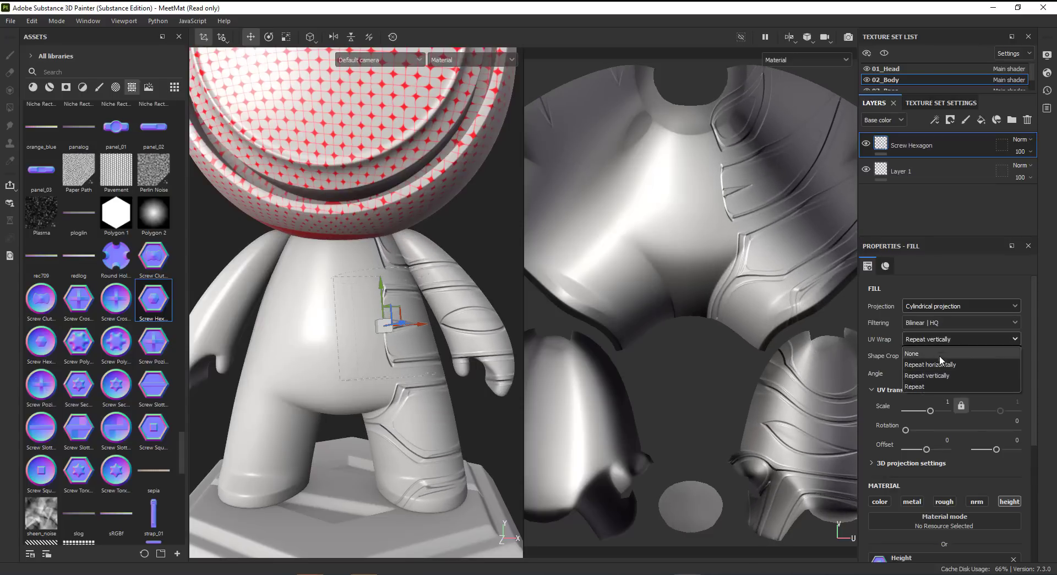
left_click(927, 385)
mouse_move(1008, 382)
left_mouse_down()
mouse_move(951, 381)
mouse_move(1042, 389)
mouse_move(996, 384)
left_mouse_up()
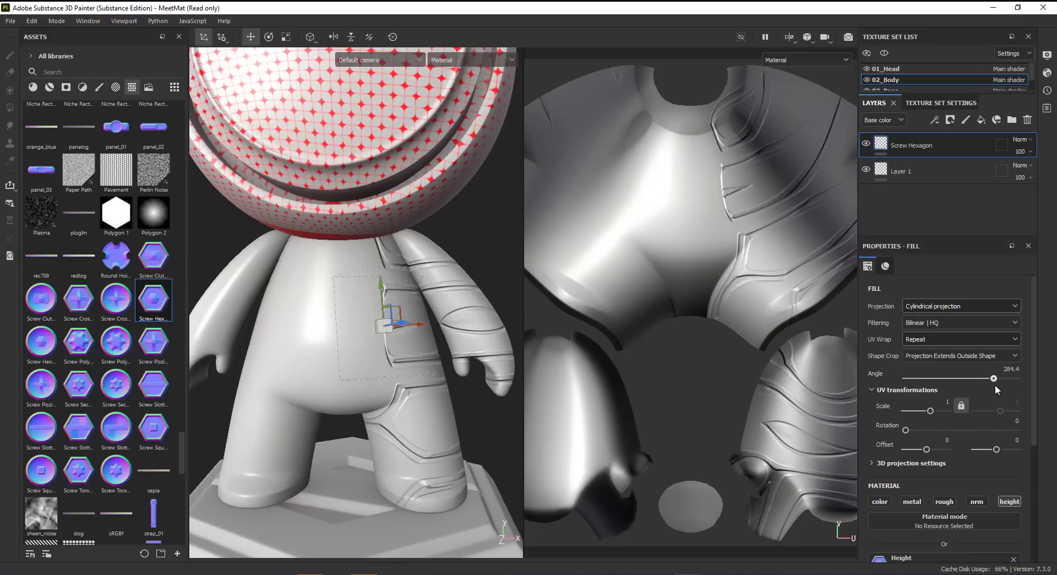
left_click_drag(928, 413, 926, 413)
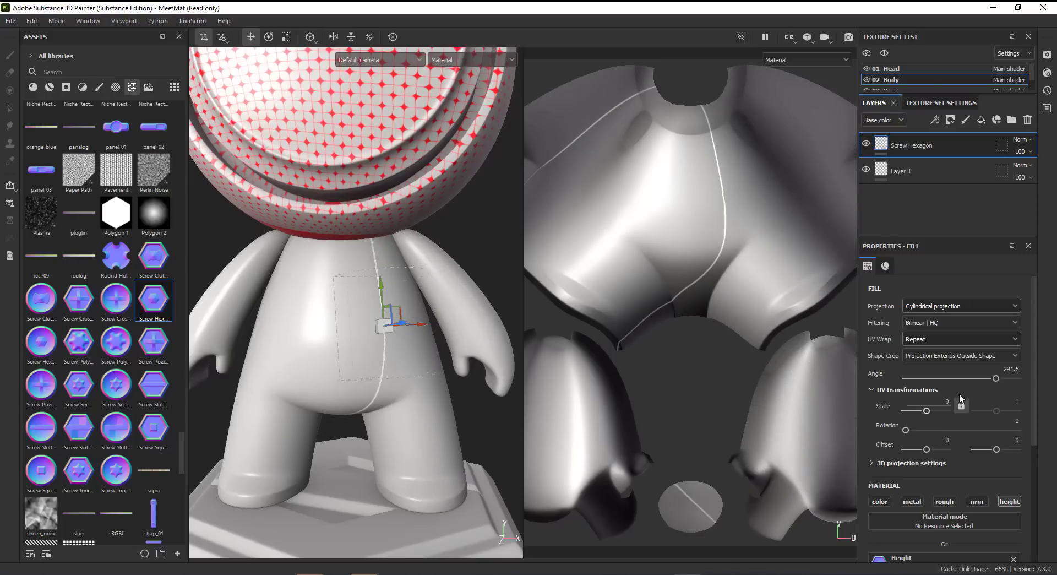
Set the hexagon fill's UV Wrap to None and try UV projection, Fill (Match per UV Tile) and Warp projection
left_click(963, 339)
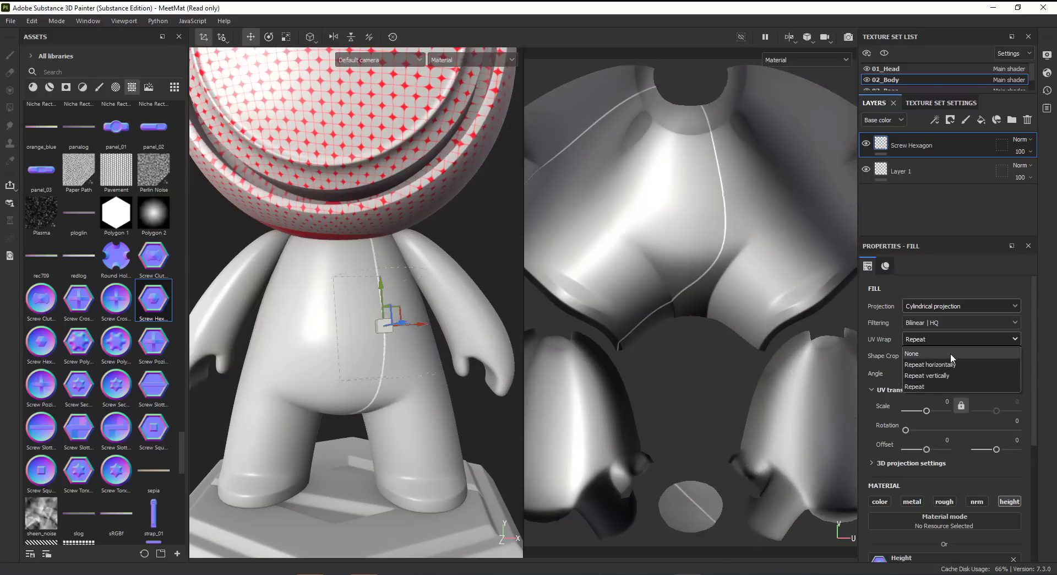
left_click(950, 353)
left_click(947, 306)
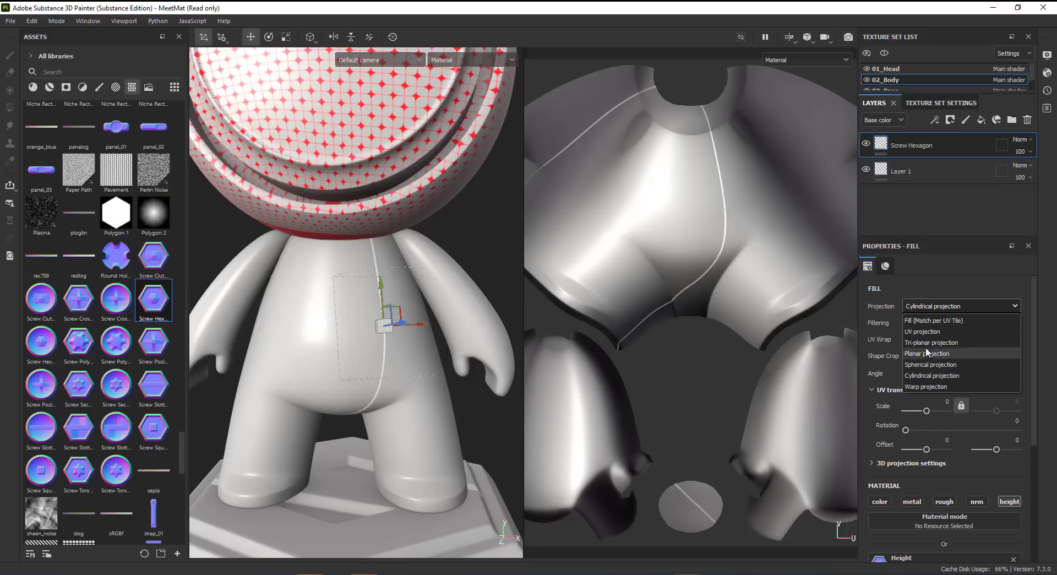
left_click(926, 331)
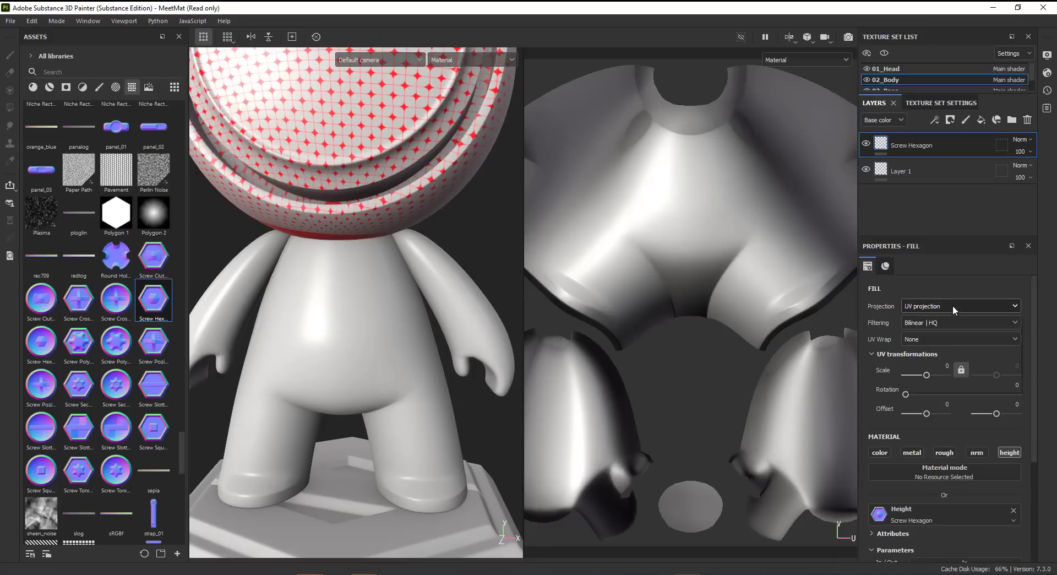
left_click(952, 305)
left_click(943, 320)
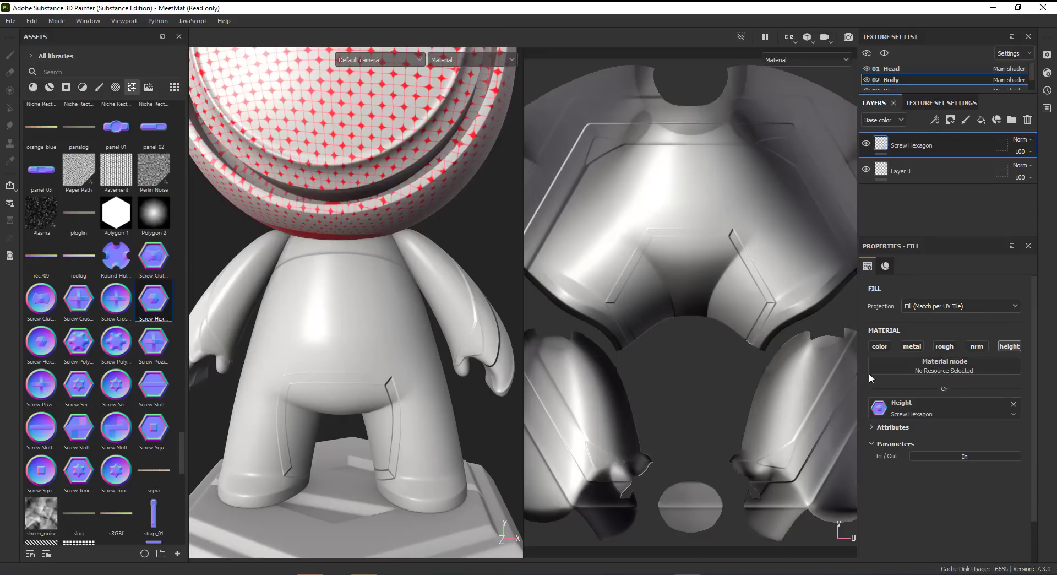
left_click(974, 305)
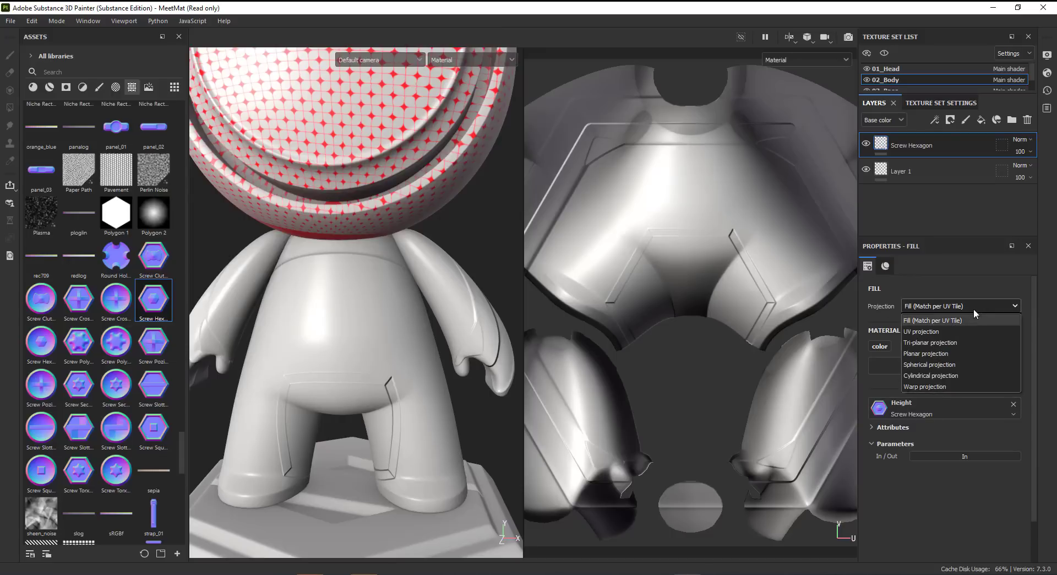
left_click(946, 384)
Place the Screw Polydrive Round asset on the body's chest as a warp-projected decal in the Height channel
left_click_drag(118, 342, 387, 296)
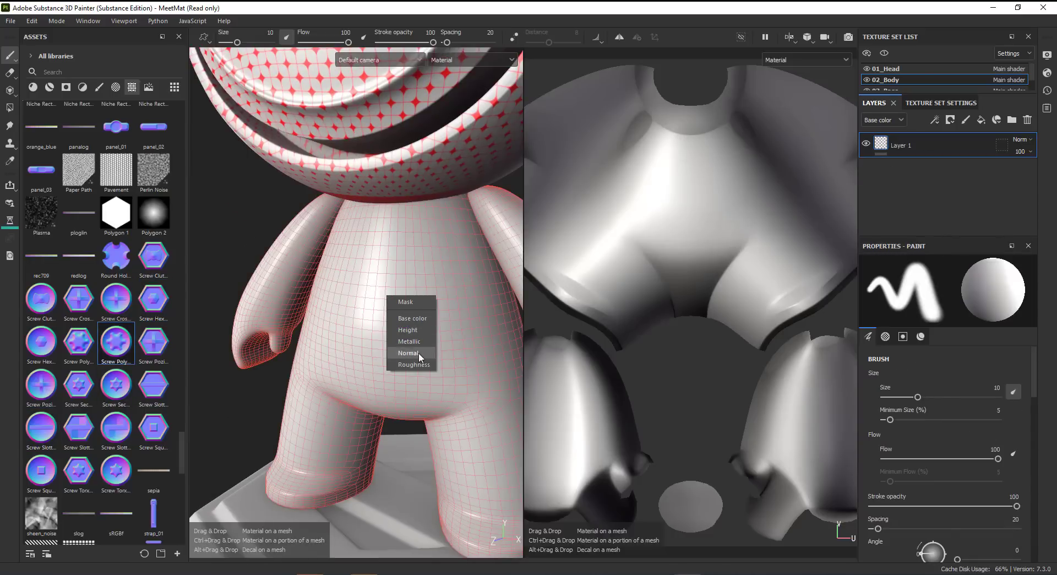
left_click(407, 330)
scroll(413, 367, "down", 3)
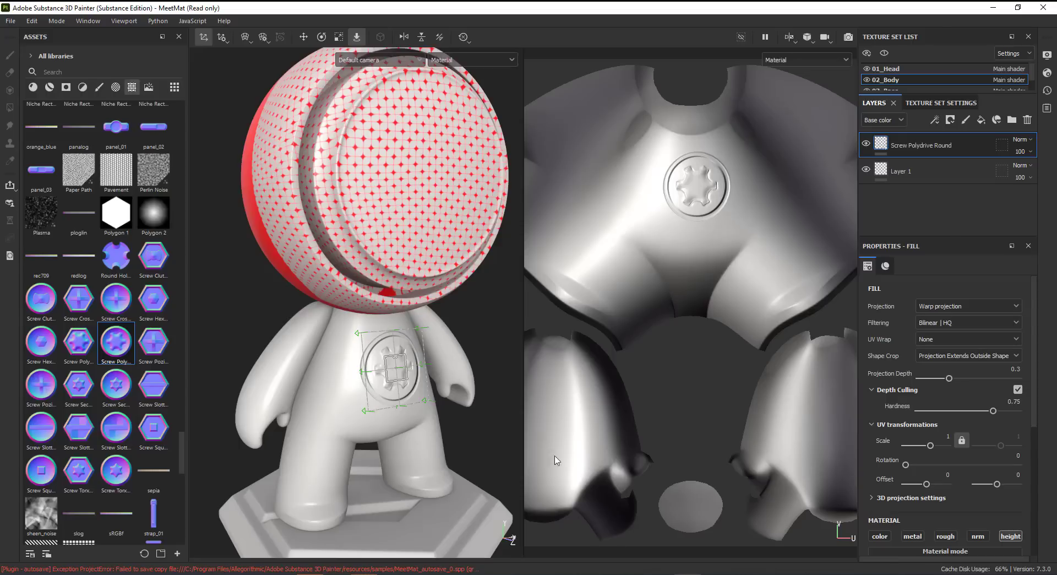
middle_click_drag(421, 294, 412, 388, "alt")
left_click_drag(410, 388, 352, 380, "alt")
middle_click_drag(351, 380, 329, 350, "alt")
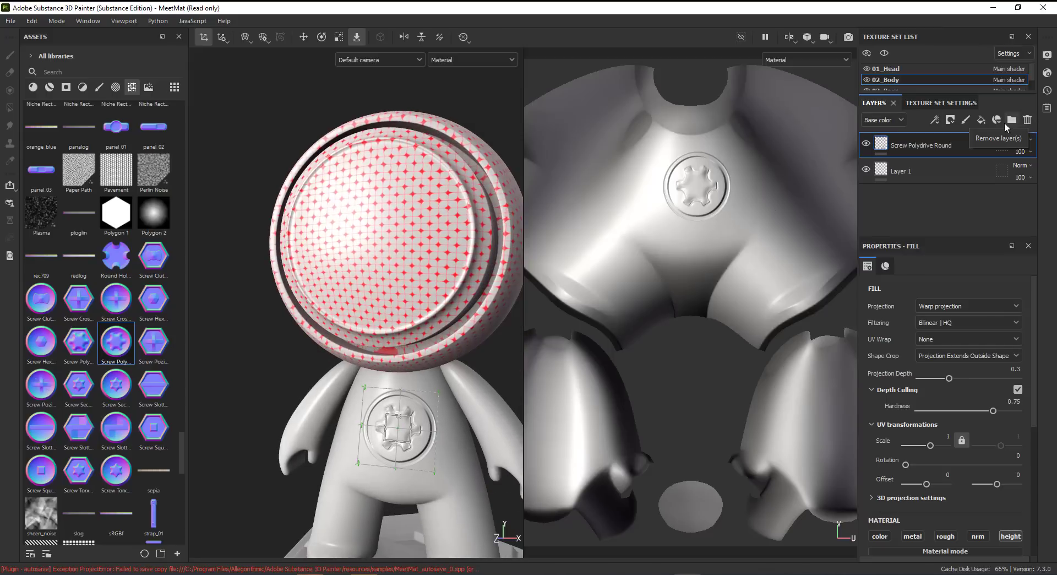
Add a fill layer to the body and move it beneath the Screw Polydrive Round layer
left_click(981, 122)
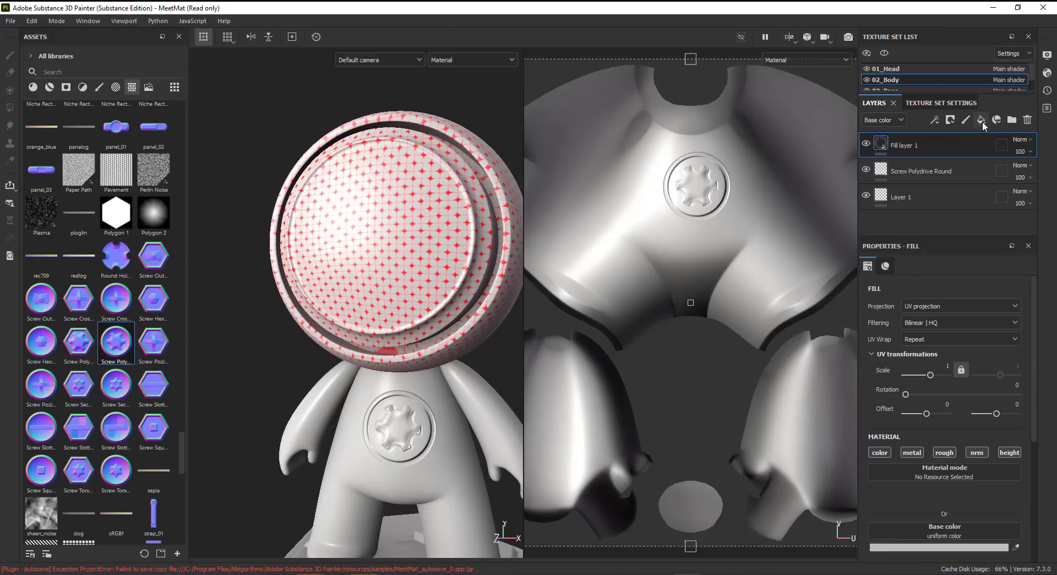
left_click_drag(961, 139, 932, 178)
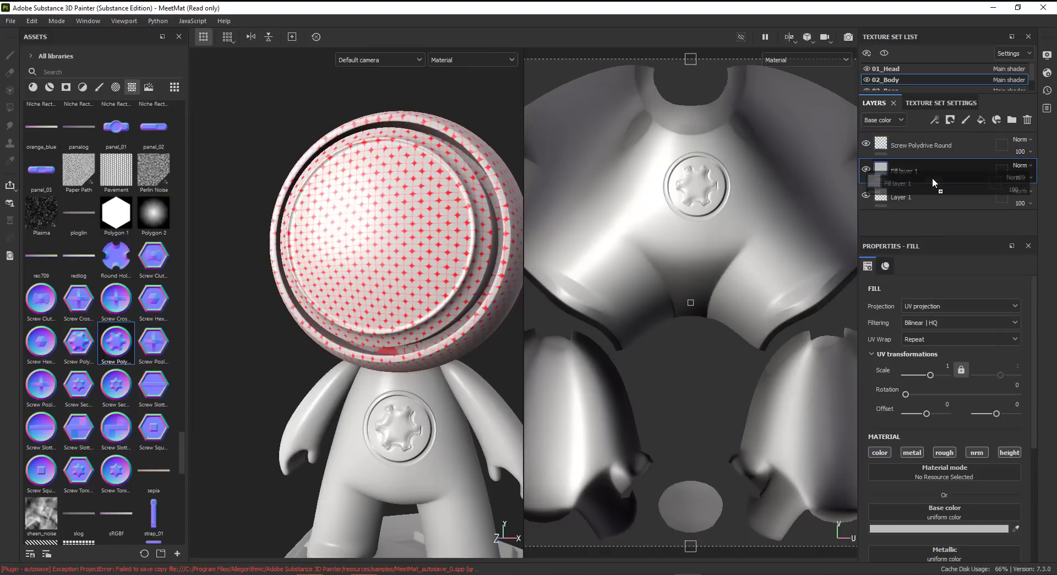
Try sampling a base color for the new fill layer from the screen with the color picker's eyedropper
scroll(972, 473, "down", 3)
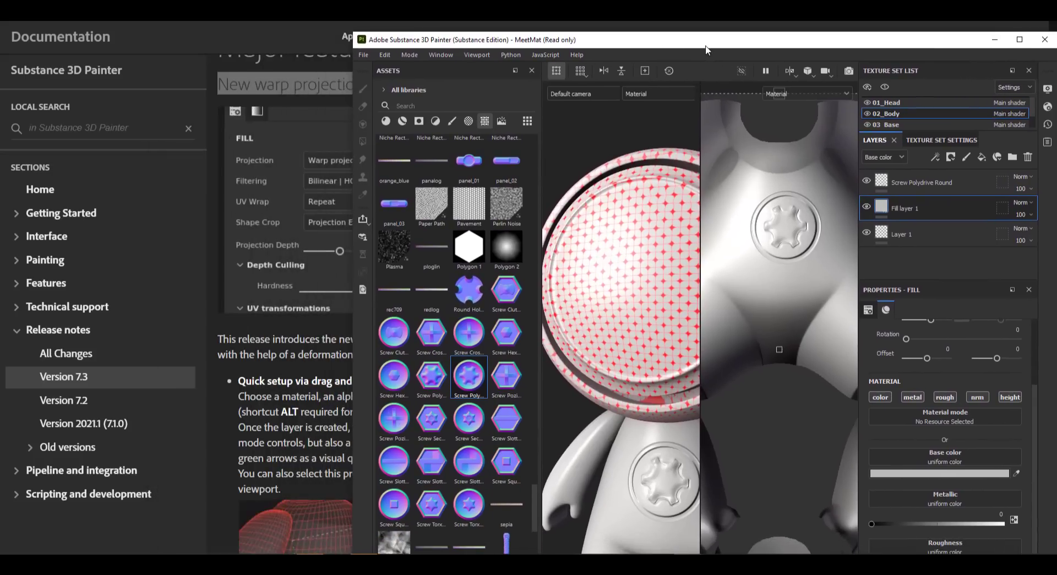
left_click(965, 471)
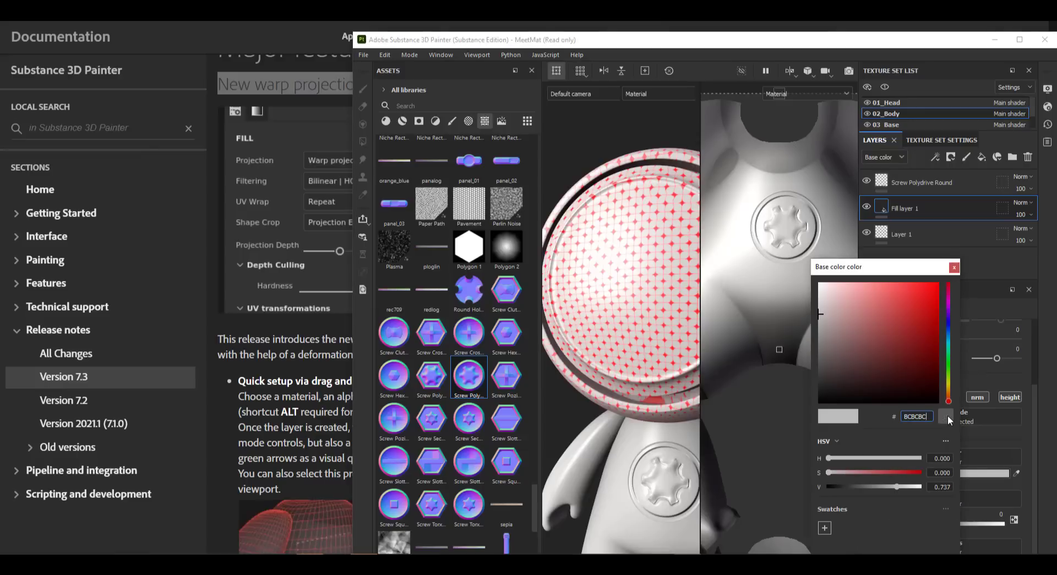
left_click_drag(947, 417, 580, 468)
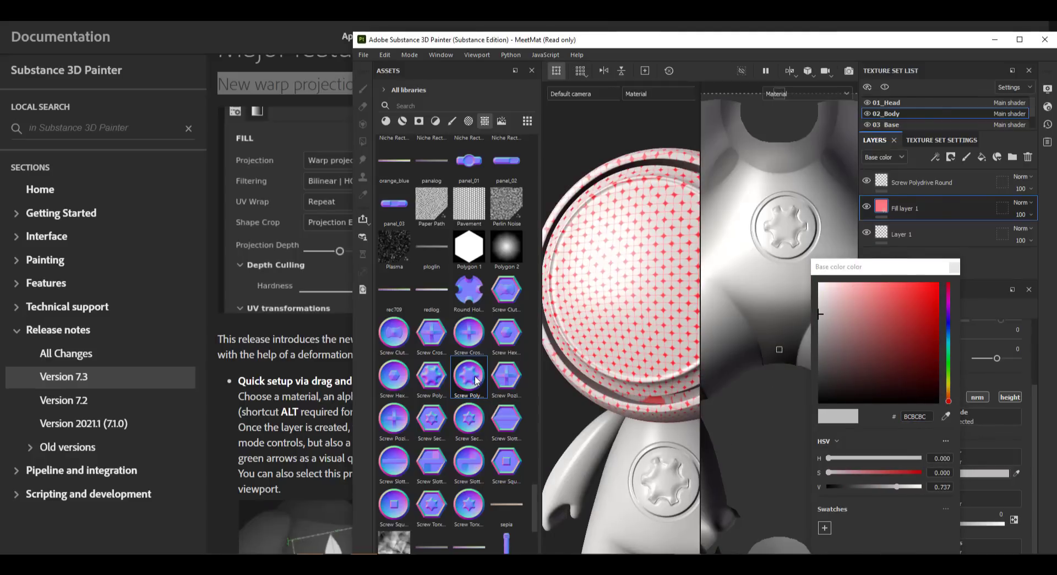
Sample the green (75B022) of the Steam page's Add to Cart button as the fill layer's base color
mouse_move(477, 380)
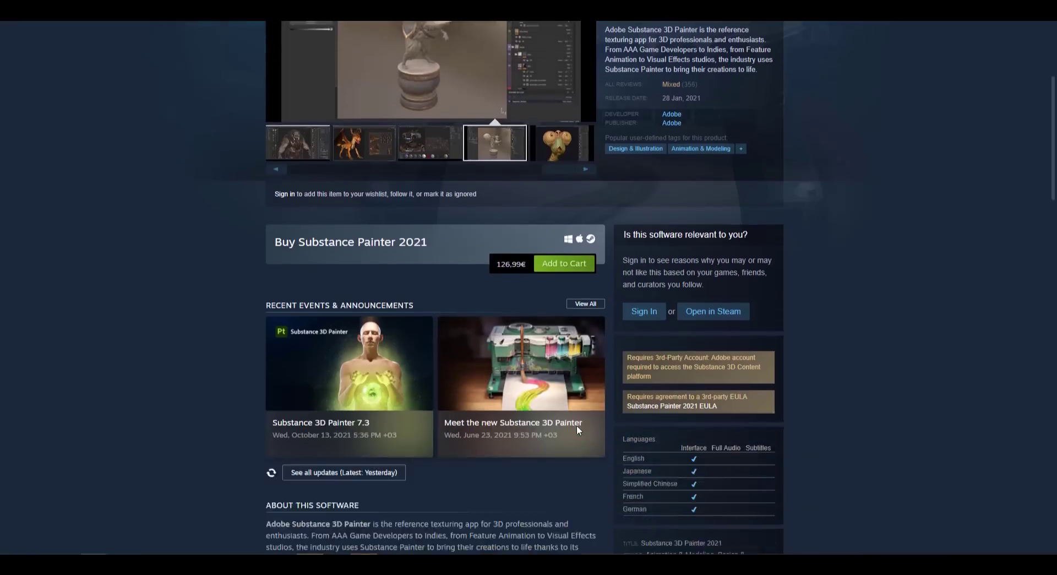
scroll(576, 425, "down", 2)
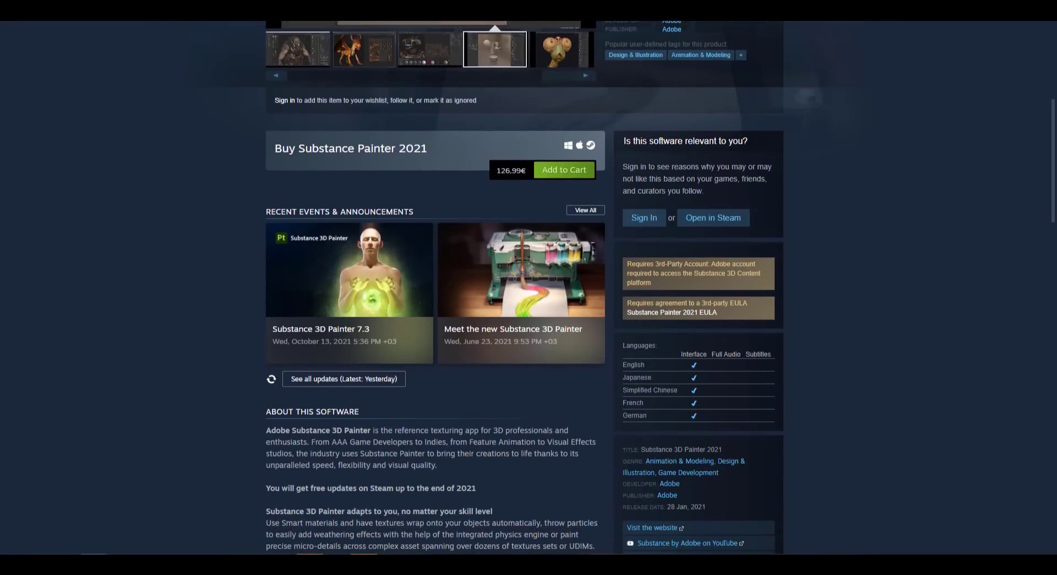
key("alt+Tab")
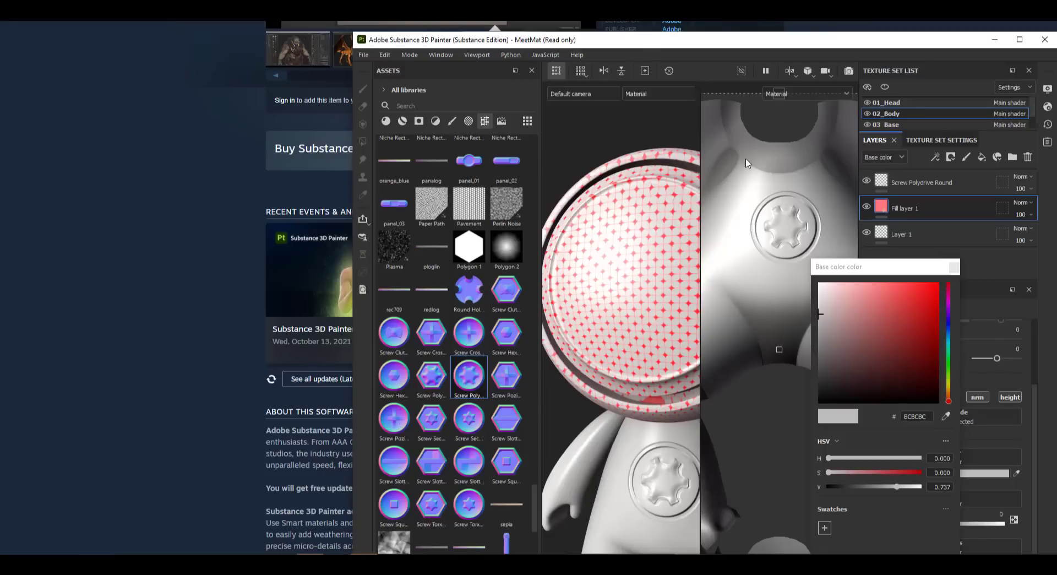
left_click_drag(577, 41, 808, 37)
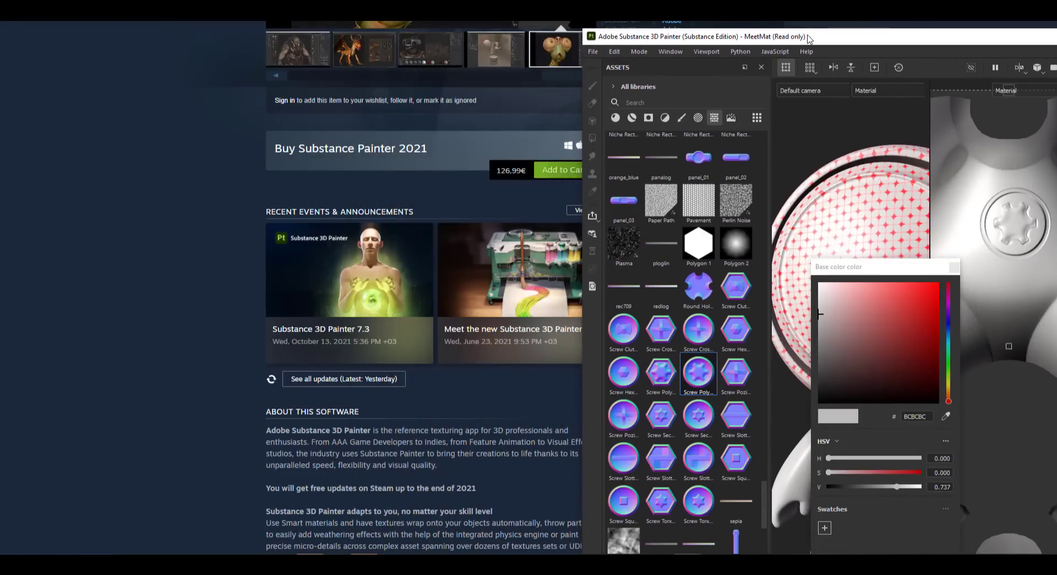
left_click(945, 415)
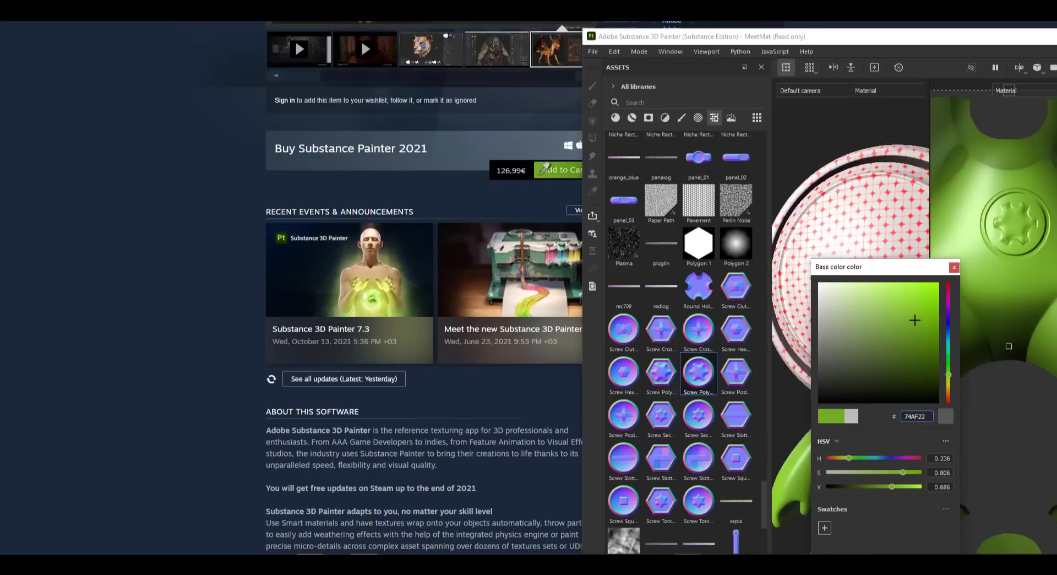
left_click(542, 172)
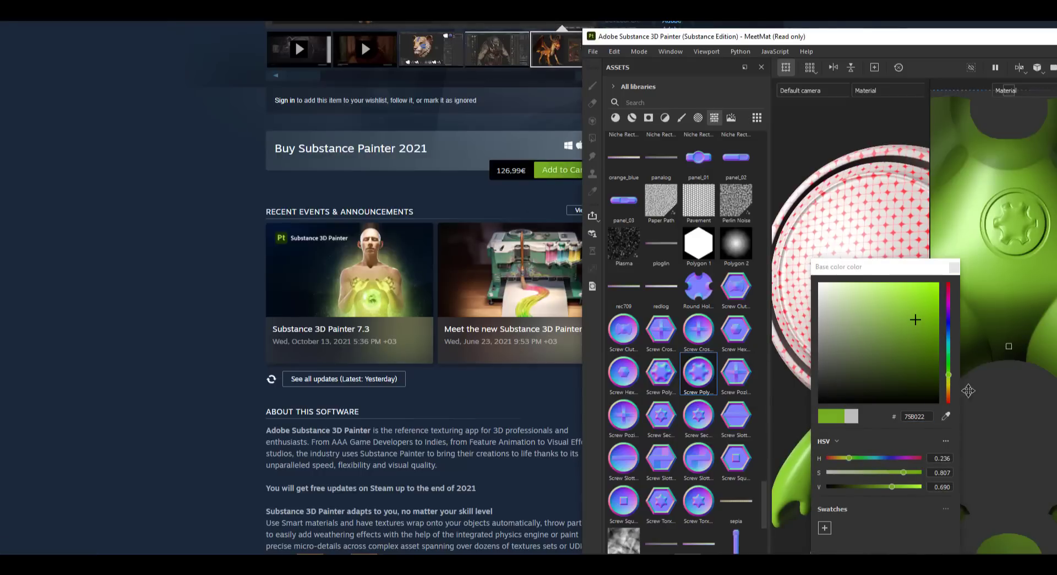
Maximize the Substance 3D Painter window and close the base color picker
left_click_drag(828, 38, 436, 47)
double_click(436, 48)
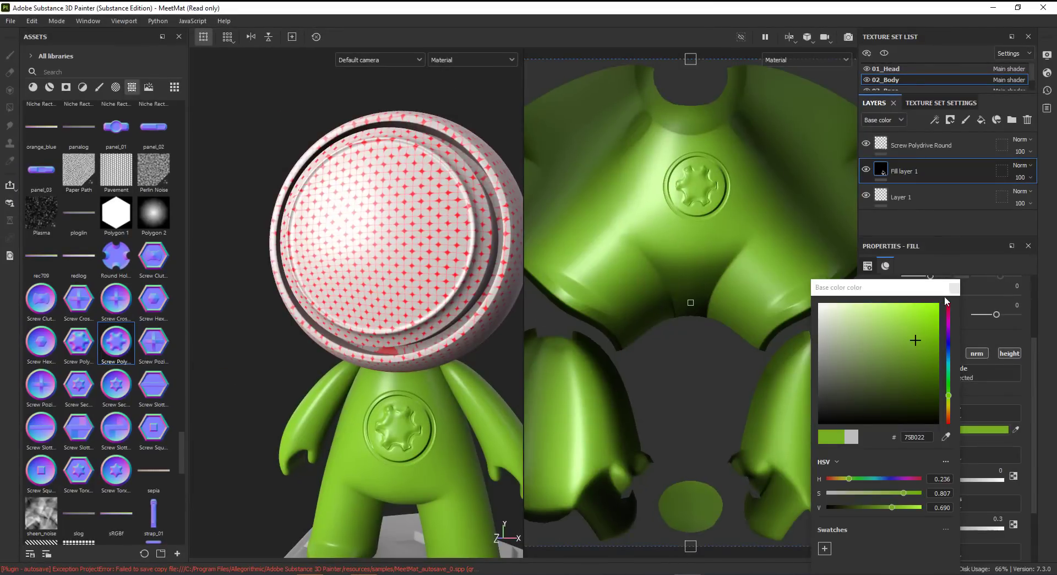
left_click(954, 288)
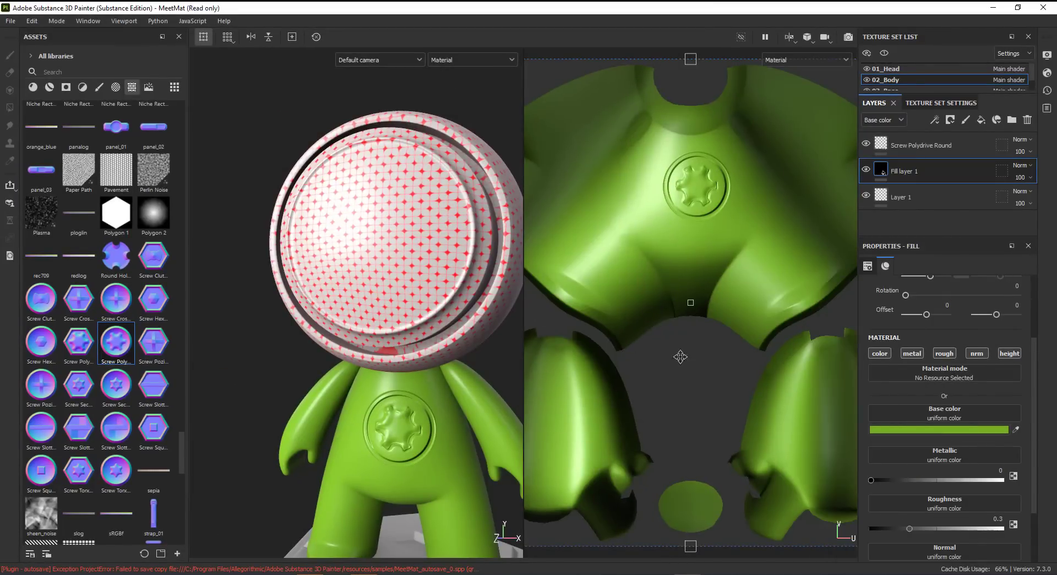
Inspect the recolored body and its screw decal from the front and side
scroll(396, 415, "down", 4)
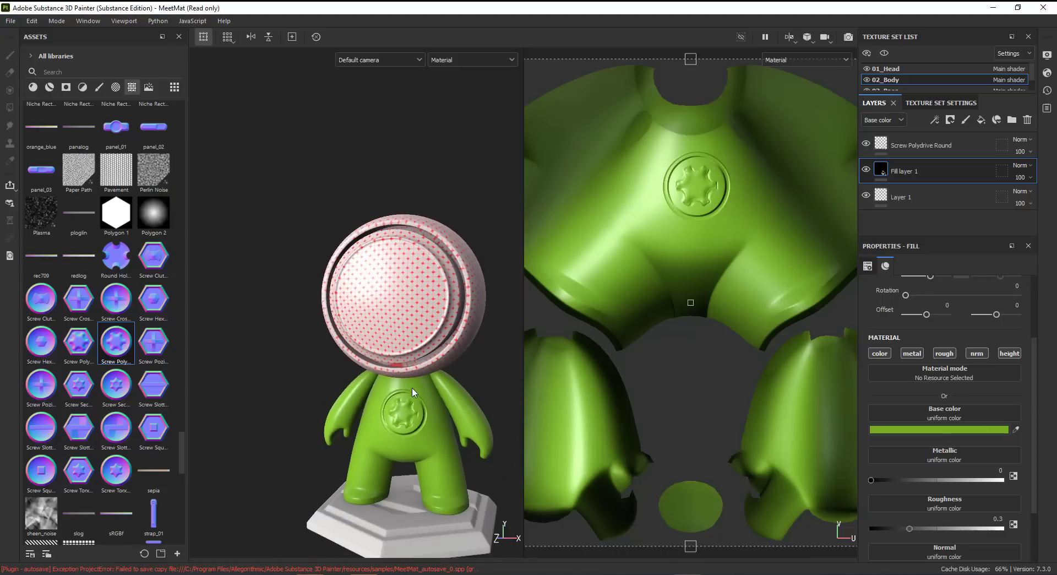
scroll(416, 405, "up", 3)
middle_click_drag(451, 408, 392, 279, "alt")
left_click_drag(392, 279, 469, 306, "alt")
middle_click_drag(469, 306, 454, 419, "alt")
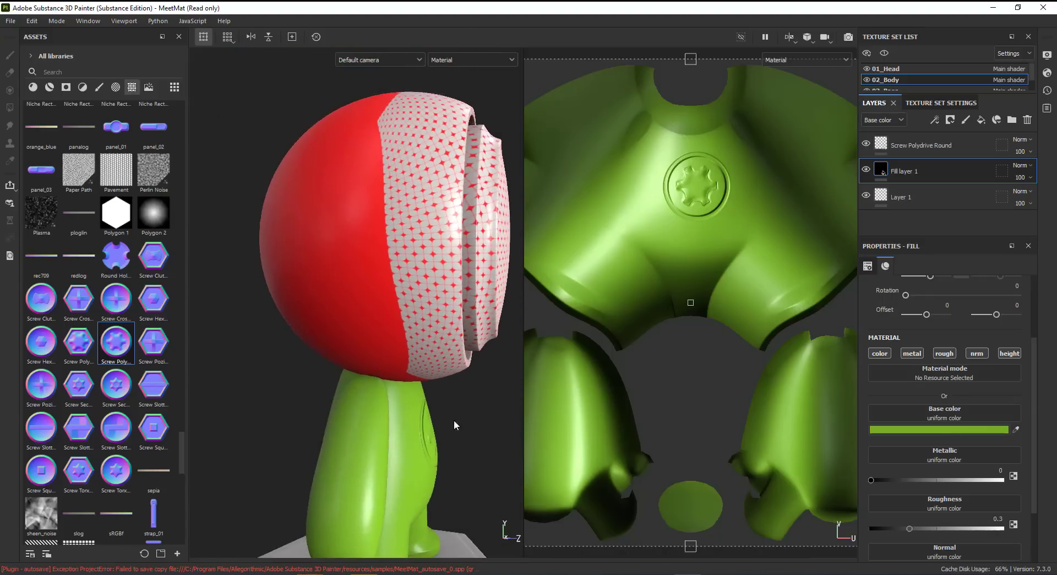
right_click_drag(454, 420, 408, 354, "alt")
left_click_drag(407, 358, 384, 330, "alt")
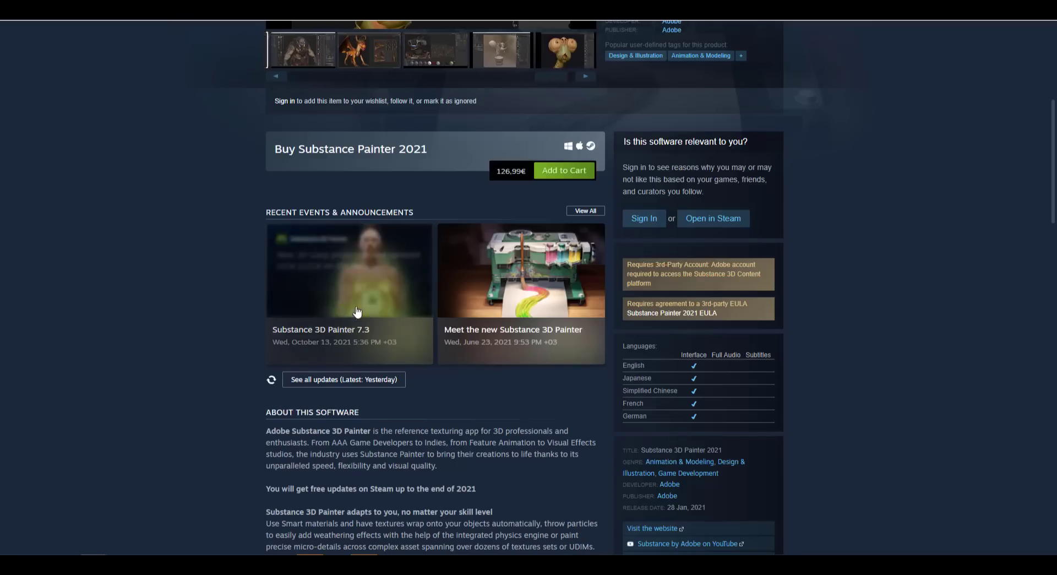
Switch to the browser and review the Steam store page and Adobe's 50% off Substance 3D launch offer terms
scroll(361, 342, "up", 5)
scroll(361, 342, "down", 5)
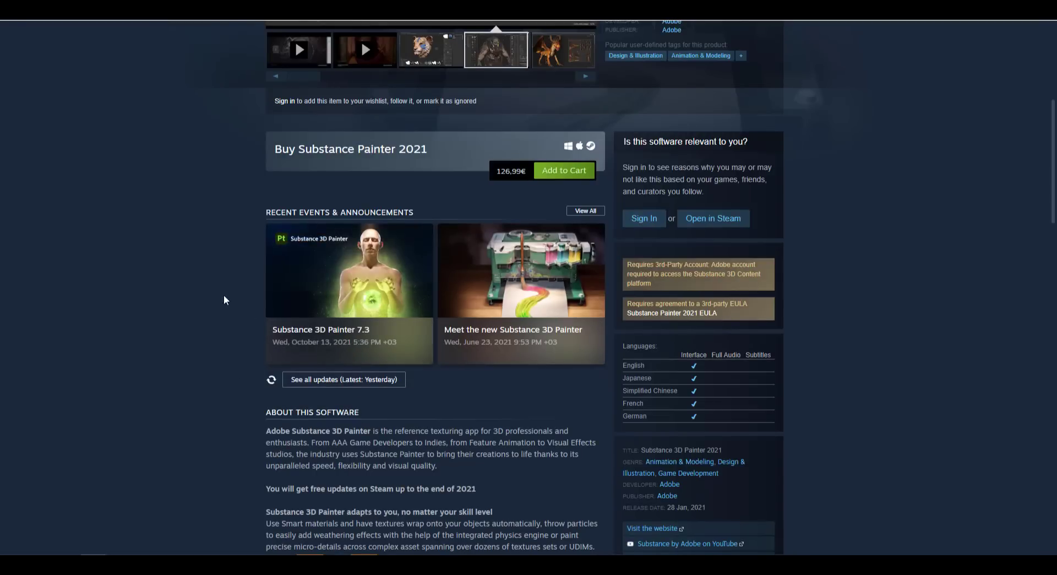
scroll(211, 319, "up", 5)
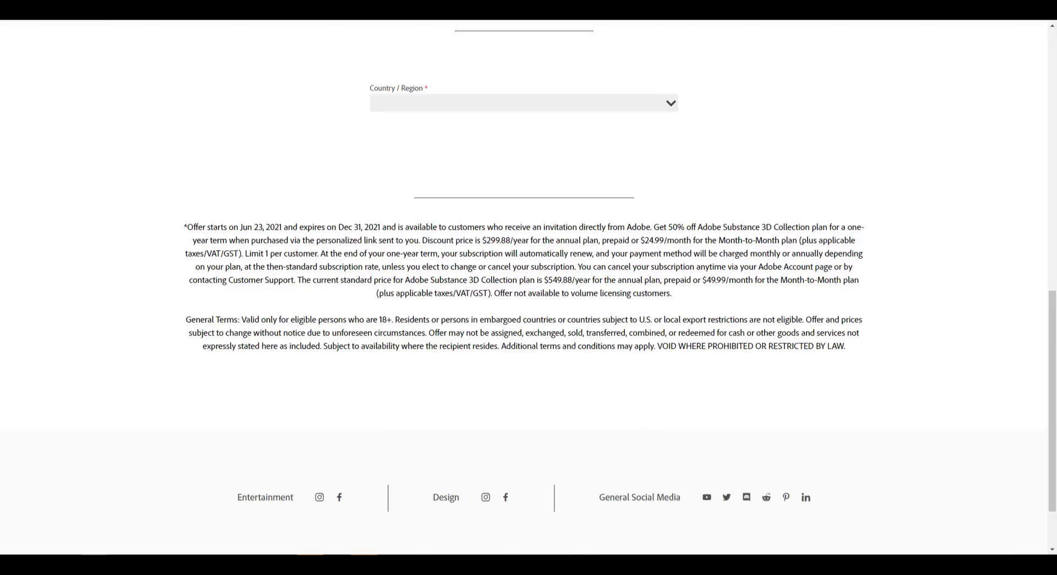
scroll(386, 320, "up", 5)
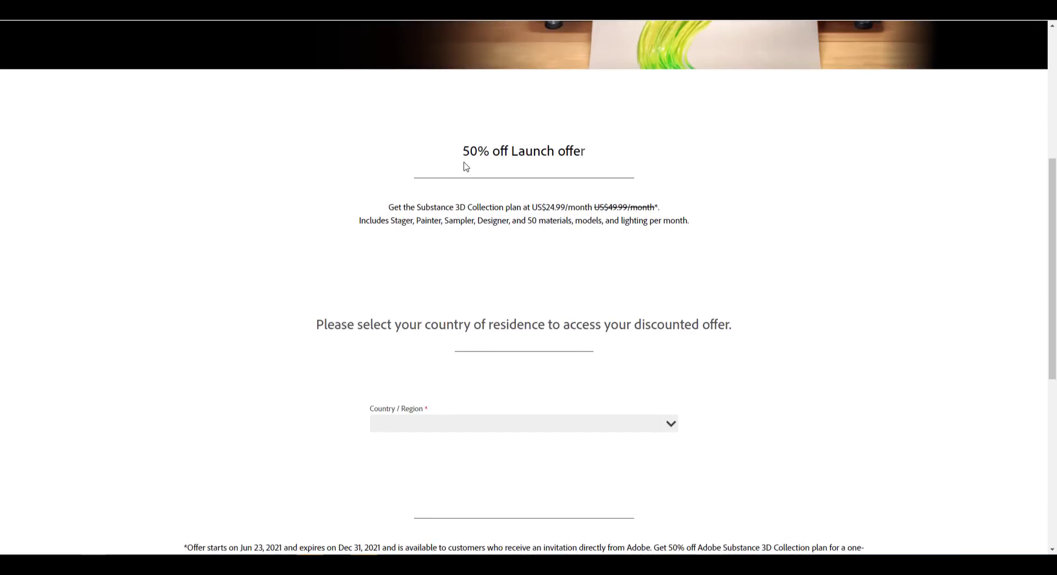
scroll(495, 261, "down", 6)
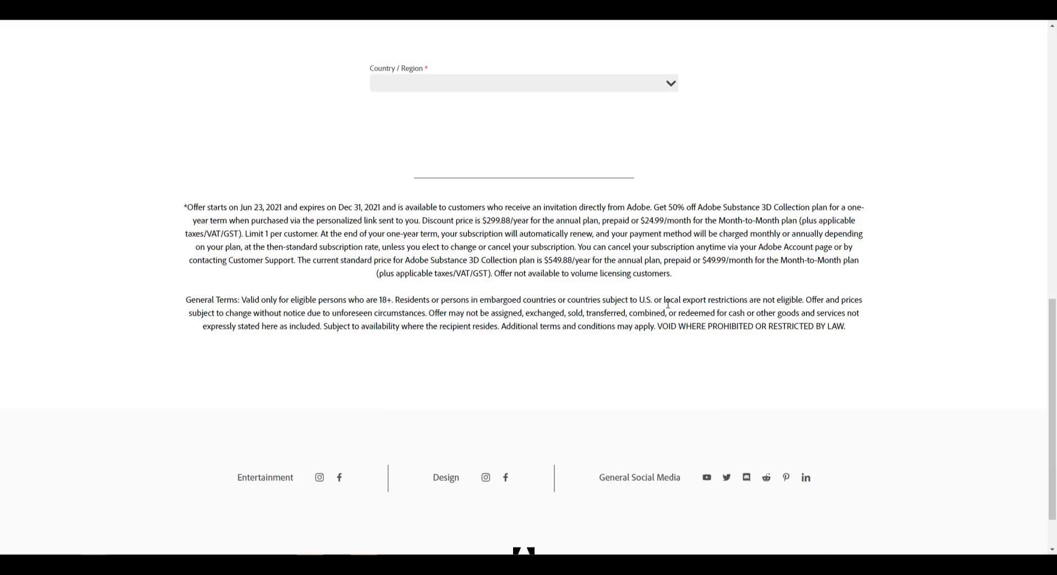
scroll(692, 435, "up", 3)
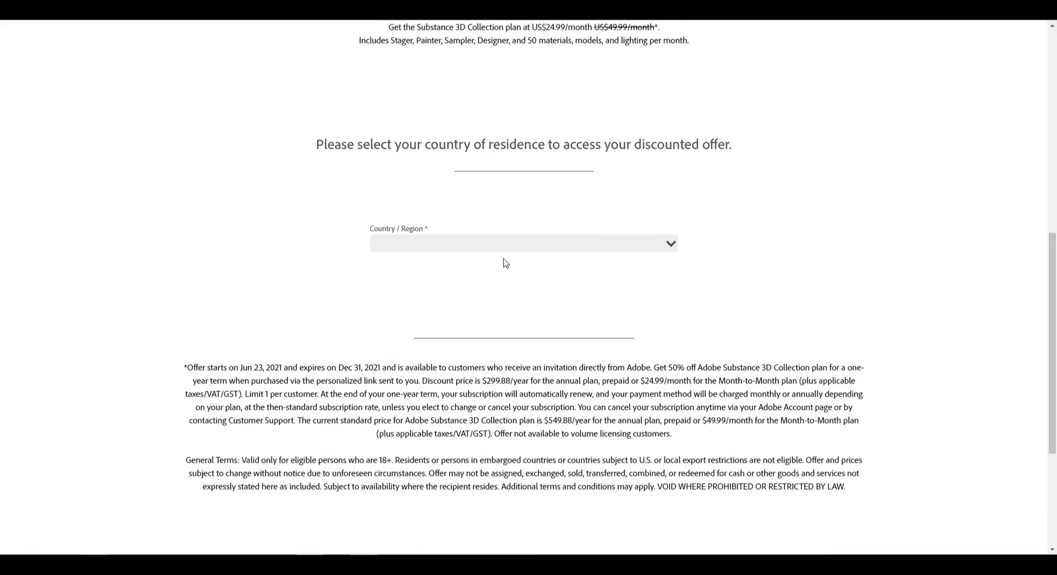
Select United States as the offer's country and check the commitment options for the Substance 3D Collection order
left_click(493, 243)
scroll(493, 243, "down", 3)
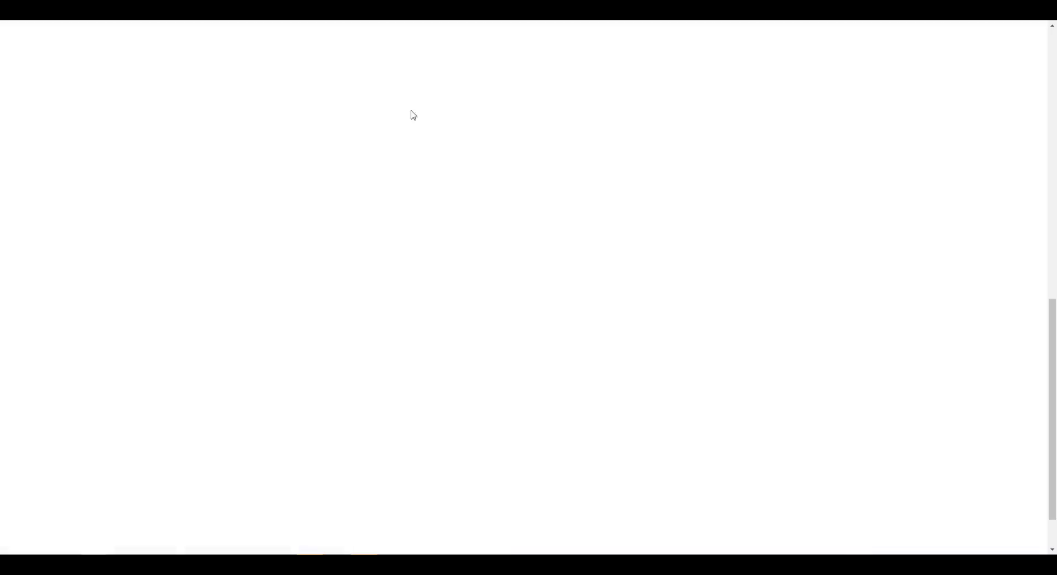
left_click(420, 85)
key("u")
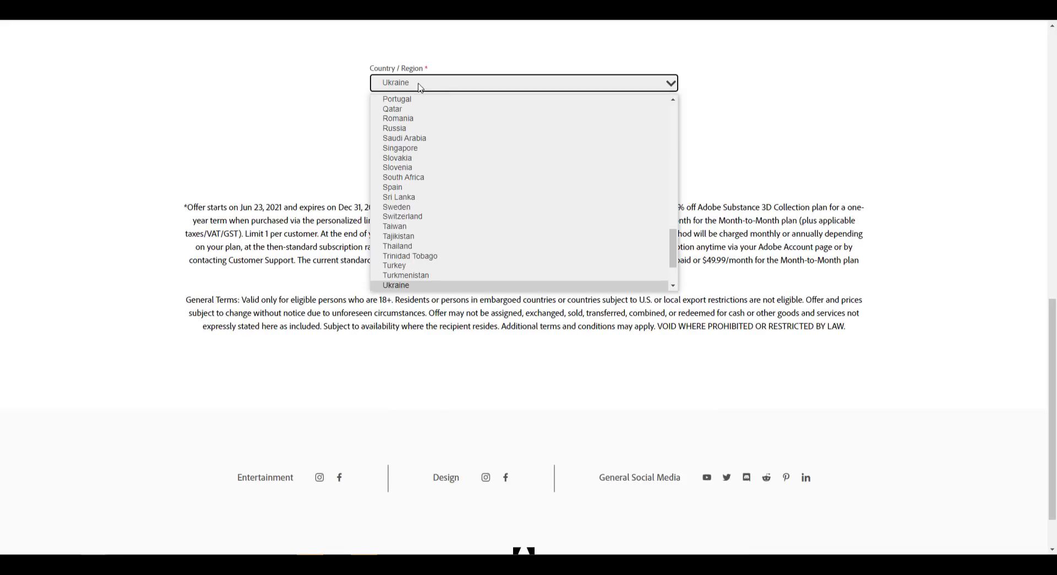
key("Down")
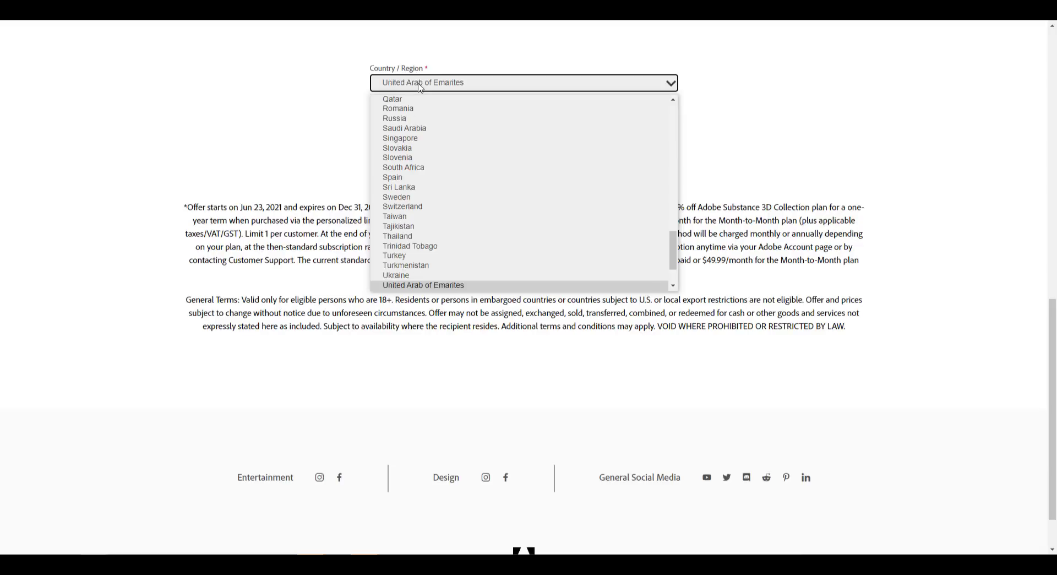
key("Down")
key("Down")
key("Down")
key("Down")
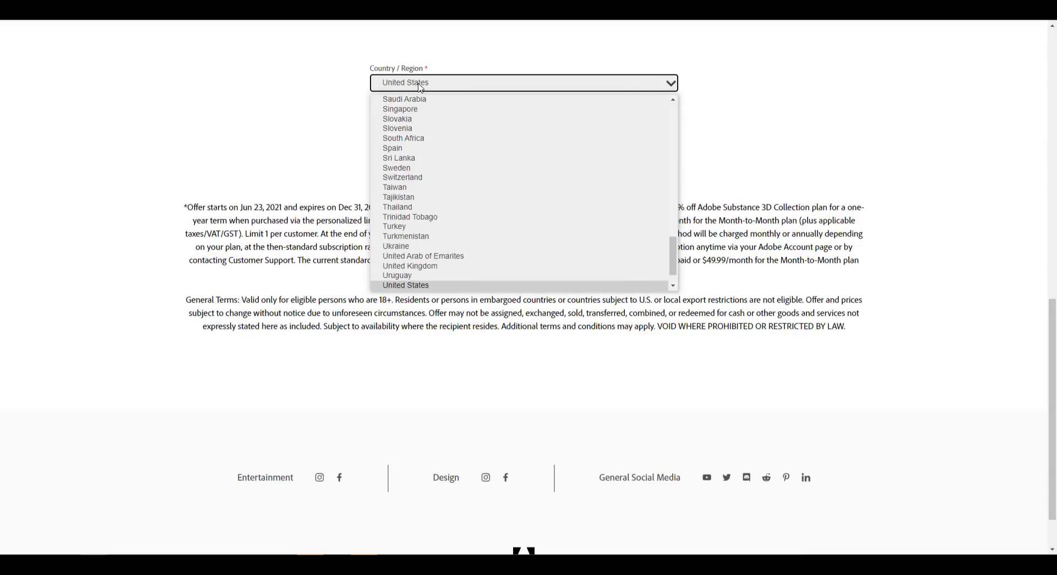
key("Up")
key("Return")
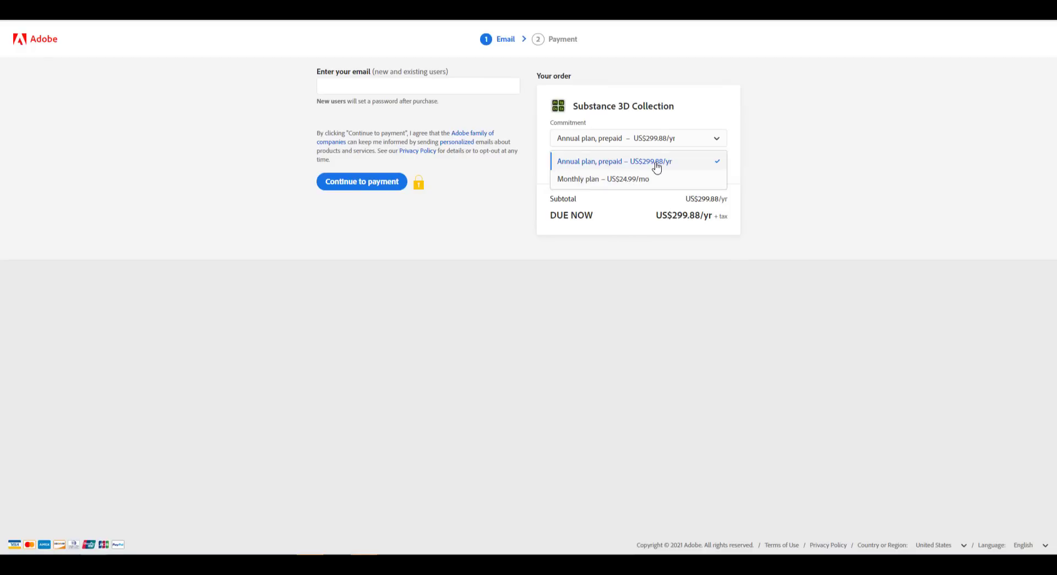
left_click(637, 241)
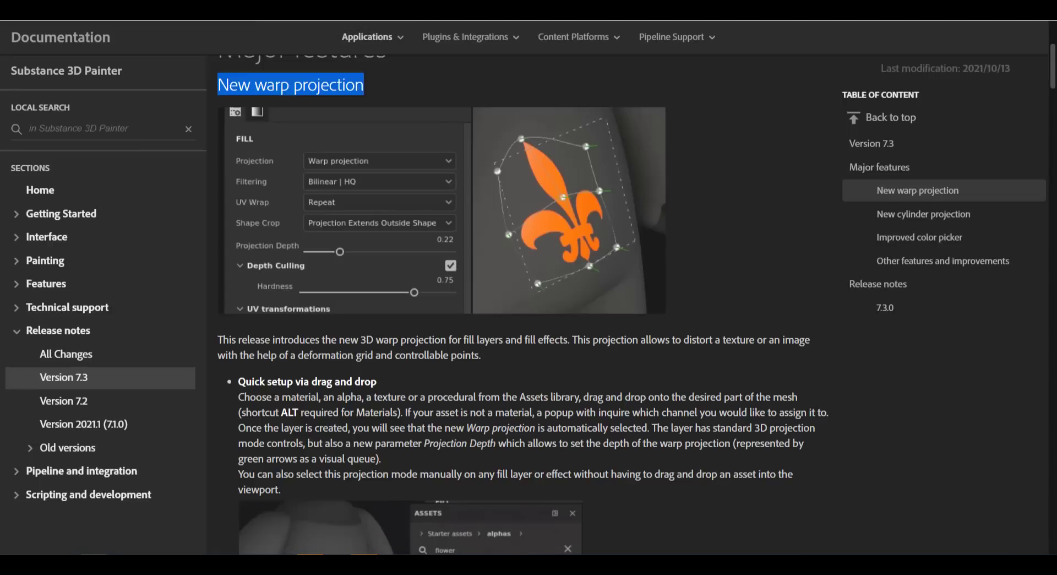
Review the new warp projection section of the Substance 3D Painter 7.3 release notes and check the version heading and release date
scroll(678, 378, "down", 15)
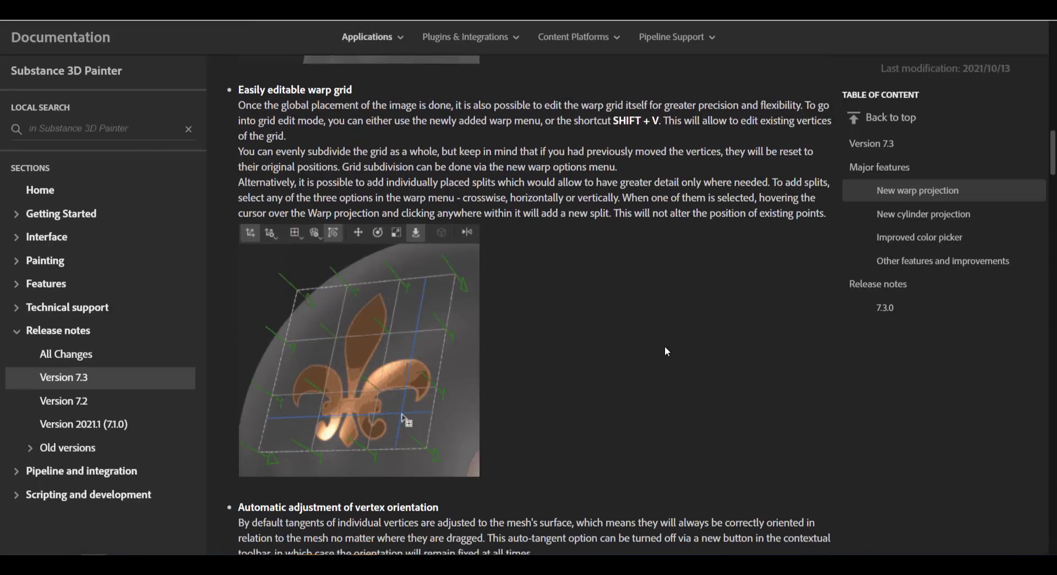
scroll(666, 351, "down", 7)
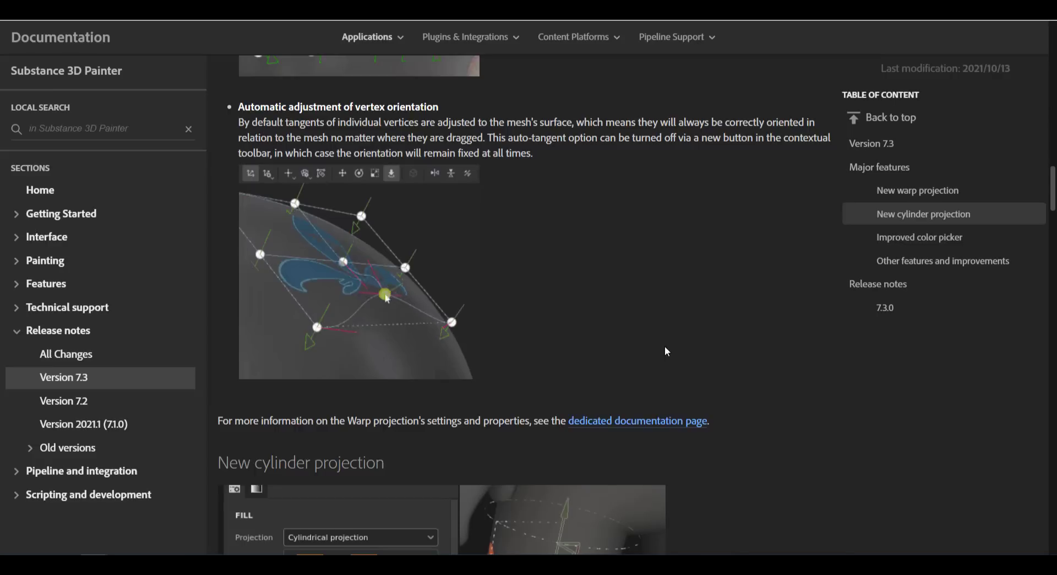
scroll(663, 345, "down", 7)
scroll(655, 344, "up", 7)
scroll(652, 345, "up", 20)
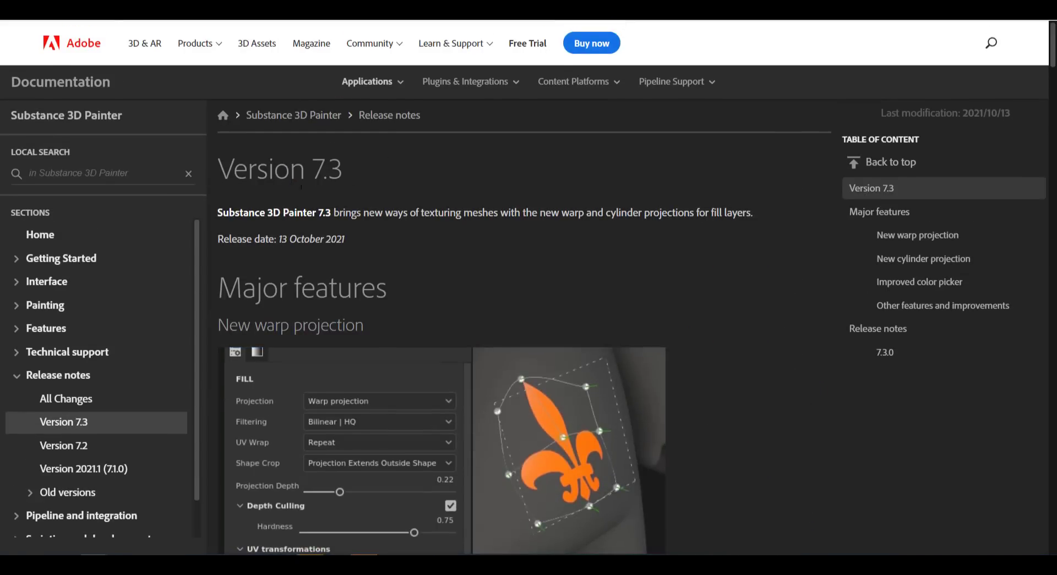
double_click(324, 169)
left_click(477, 238)
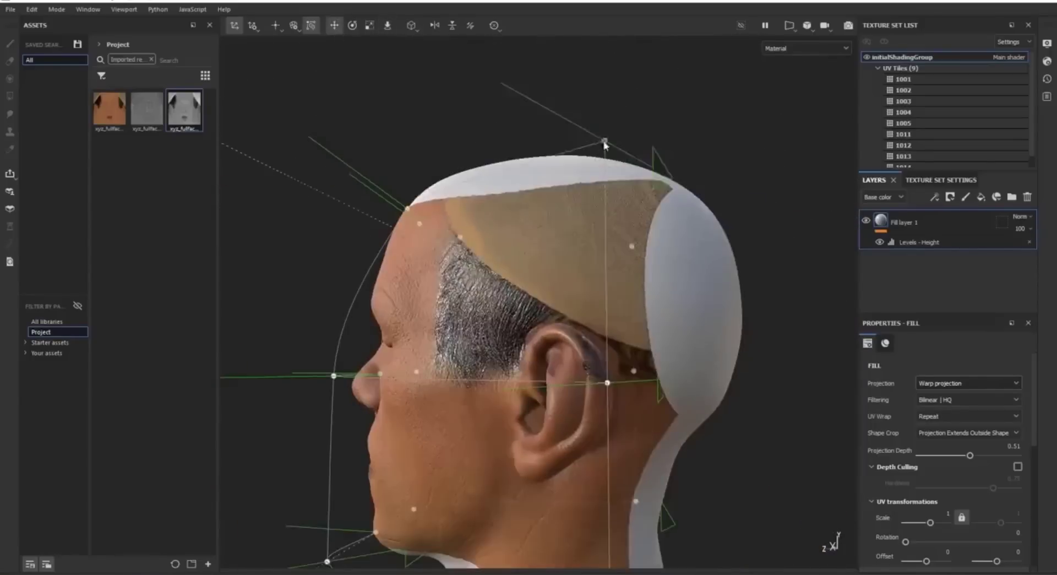
Reposition the warp projection's grid points around the side and back of the head to fit the face texture
left_click_drag(604, 143, 583, 138)
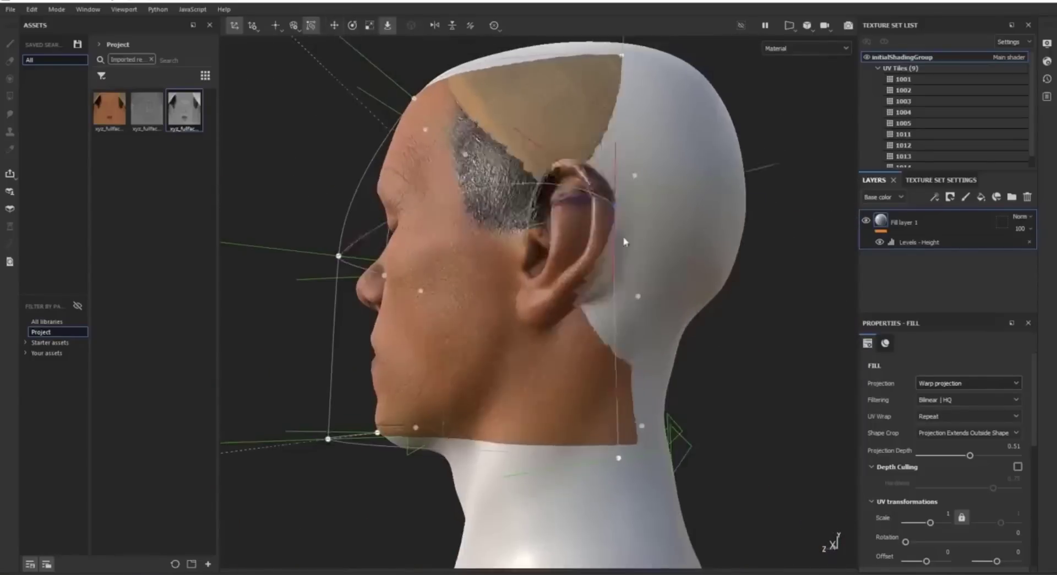
left_click_drag(625, 240, 636, 243)
left_click_drag(604, 352, 602, 319)
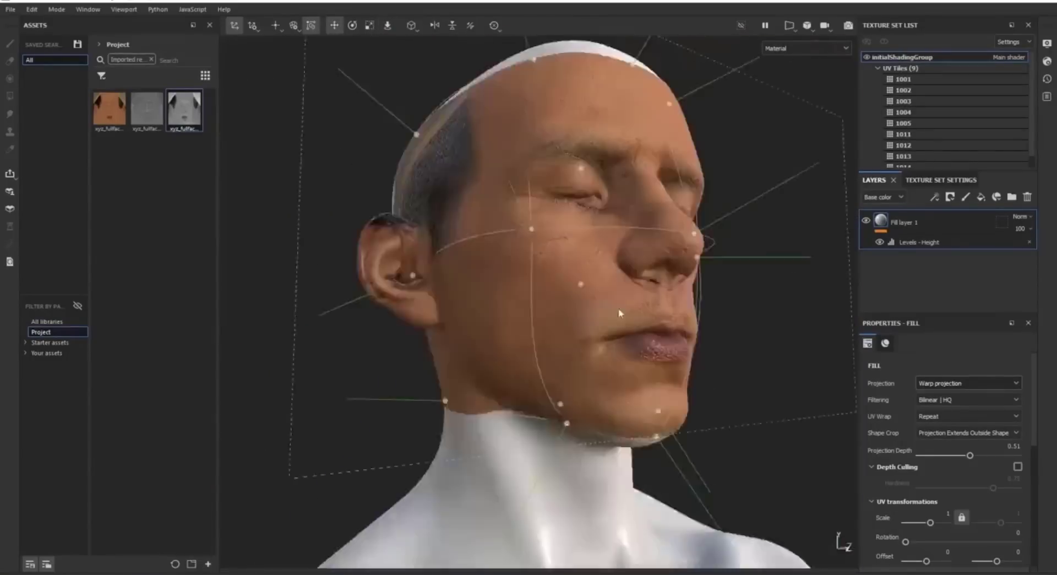
left_click_drag(619, 308, 473, 281, "alt")
Split the warp grid horizontally across the face at eye level and adjust its points around the eyes and cheek
left_click(279, 28)
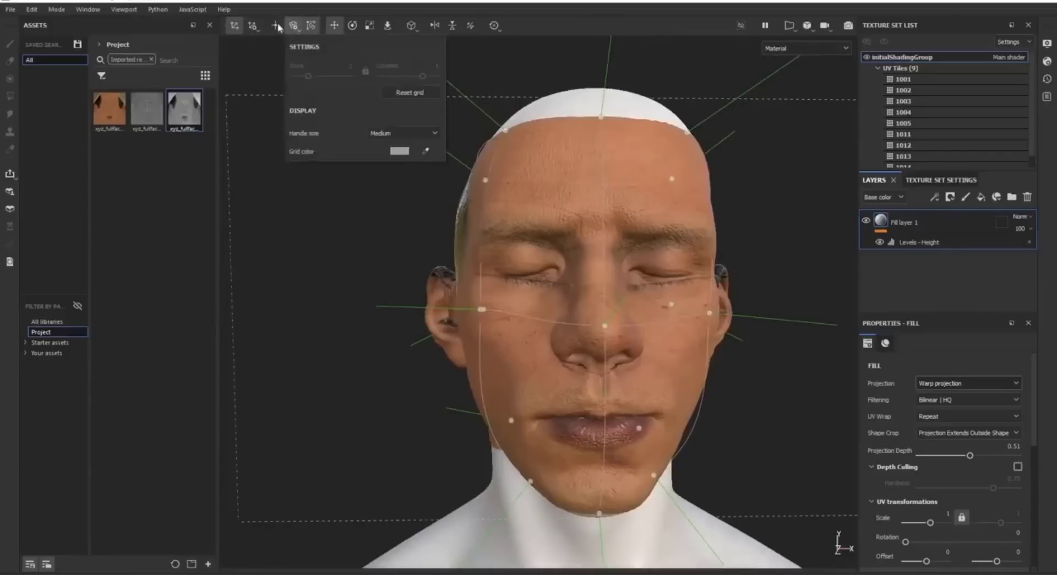
left_click(277, 26)
left_click(300, 78)
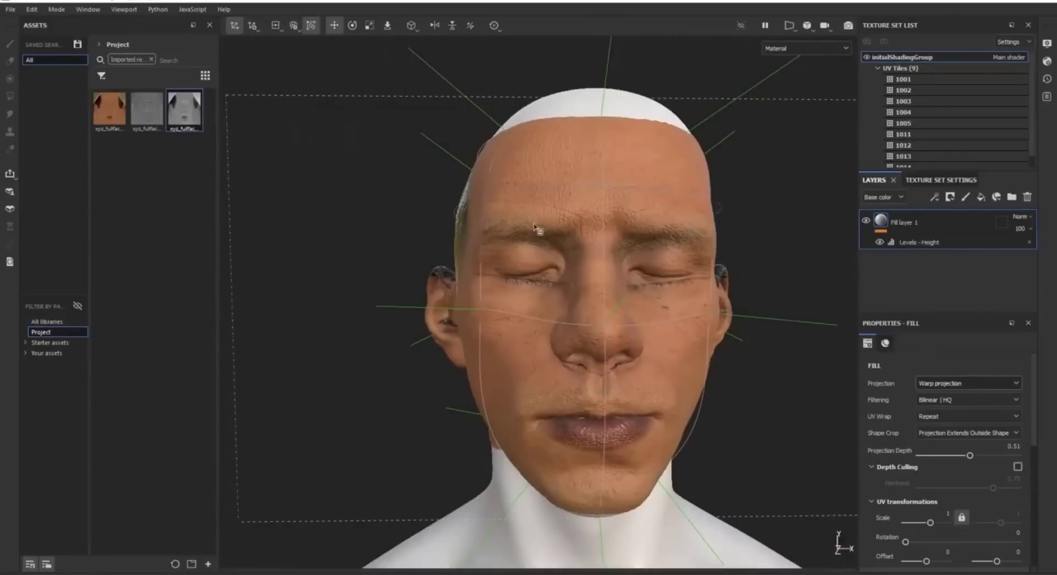
left_click_drag(565, 292, 529, 298, "alt")
left_click(569, 292)
left_click_drag(605, 307, 631, 306, "alt")
left_click(427, 279)
left_click_drag(468, 292, 647, 283, "alt")
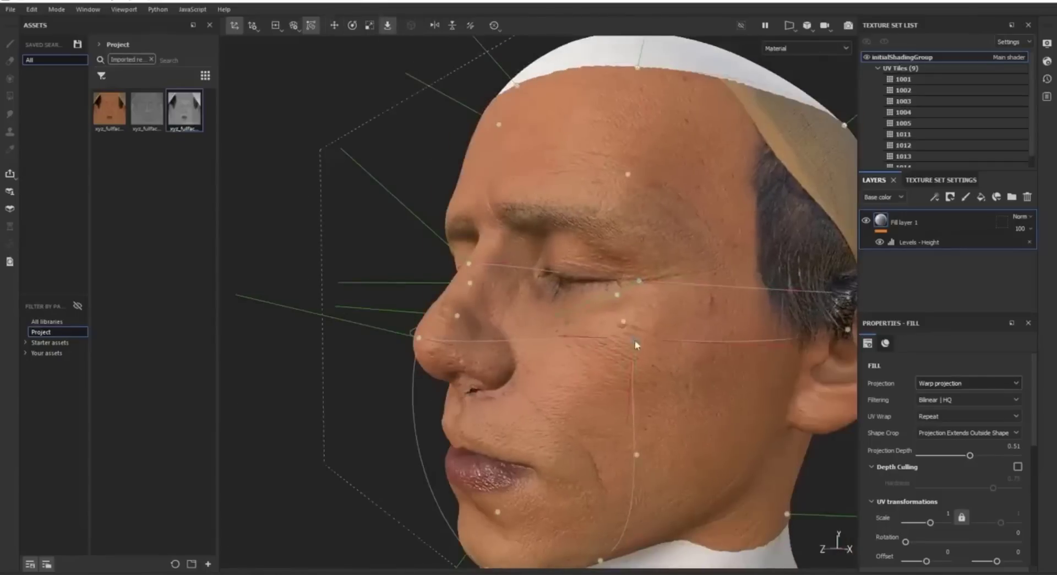
left_click_drag(635, 345, 544, 377, "alt")
Split the warp grid vertically and refine its points around the nose, mouth and inner eye
left_click(275, 24)
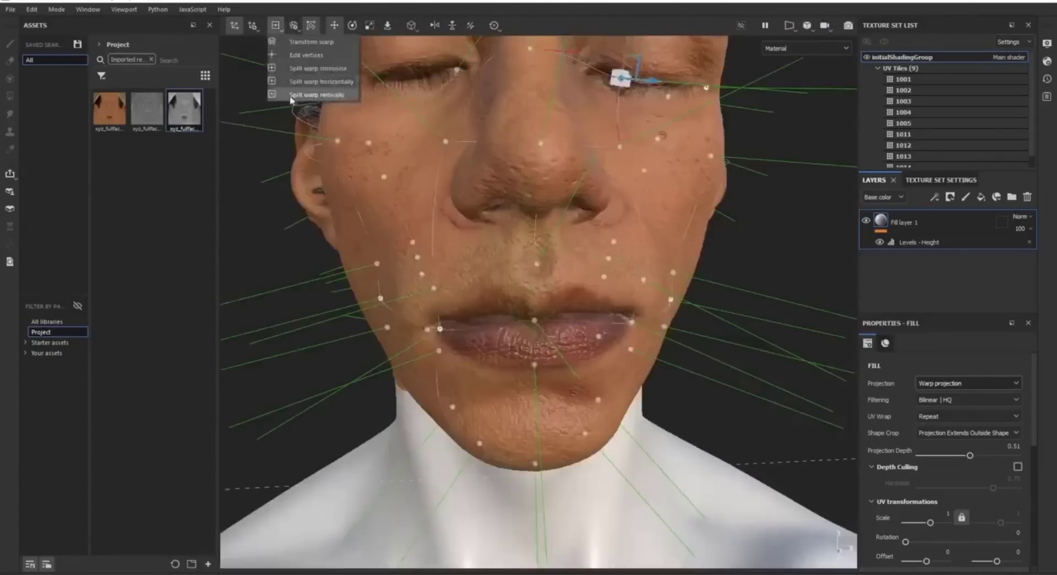
left_click(308, 95)
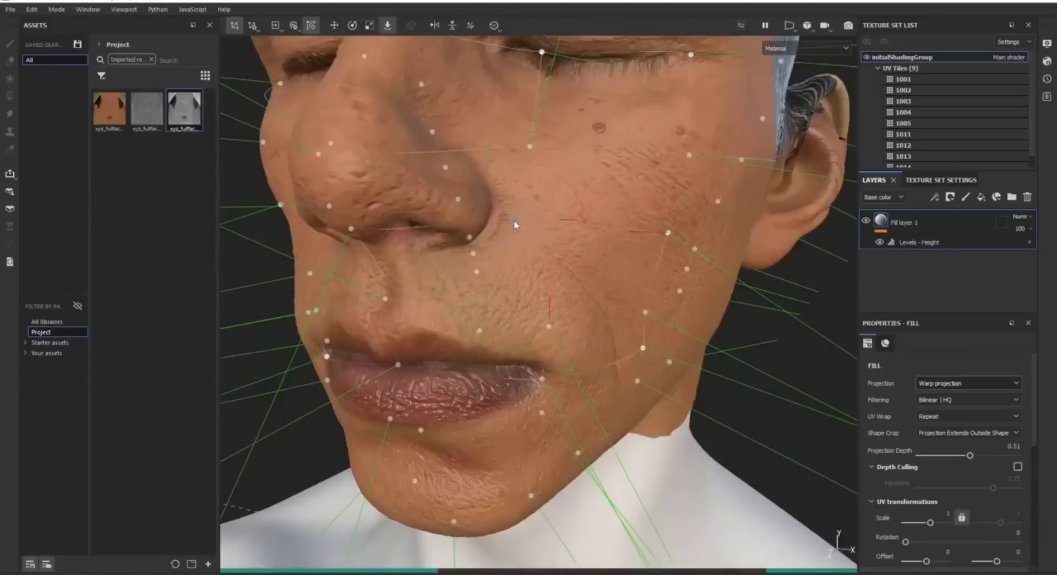
left_click_drag(504, 217, 529, 275, "alt")
scroll(486, 266, "down", 4)
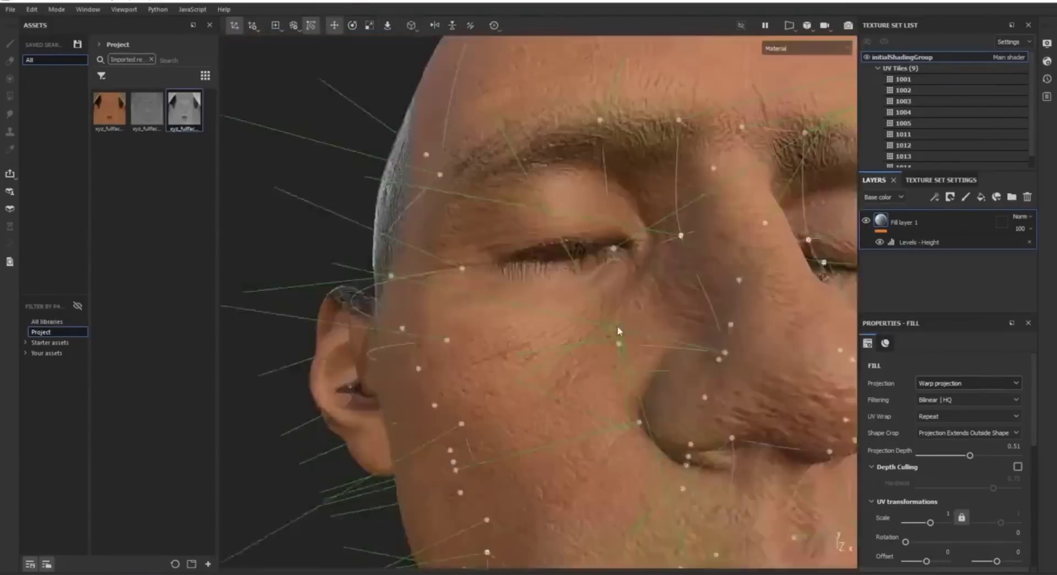
scroll(538, 277, "down", 4)
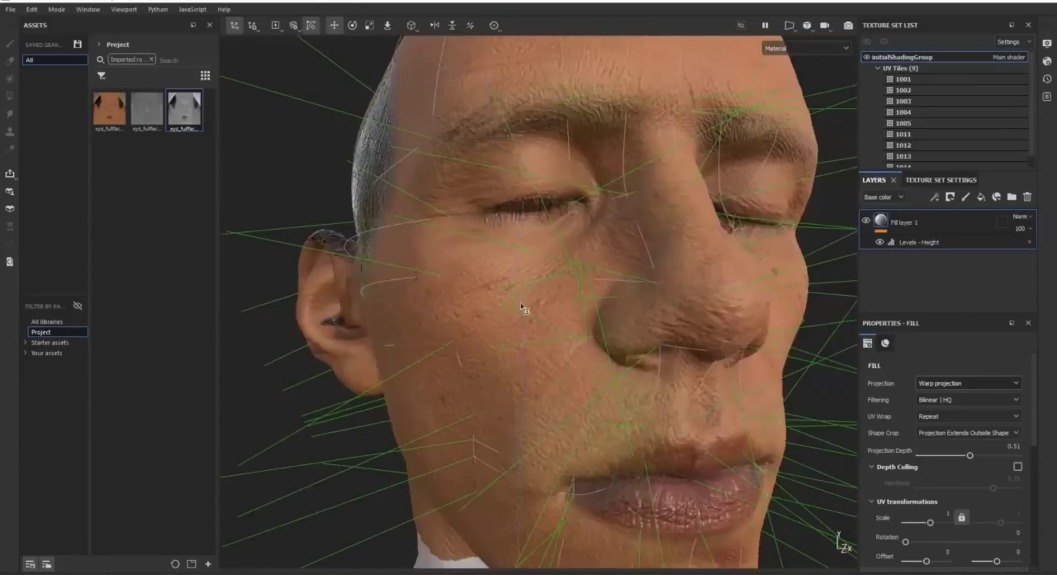
Inspect the projected skin texture on the face up close and from a three-quarter view
scroll(487, 242, "up", 4)
left_click_drag(524, 309, 517, 282, "alt")
scroll(375, 266, "down", 2)
left_click_drag(375, 266, 418, 269, "alt")
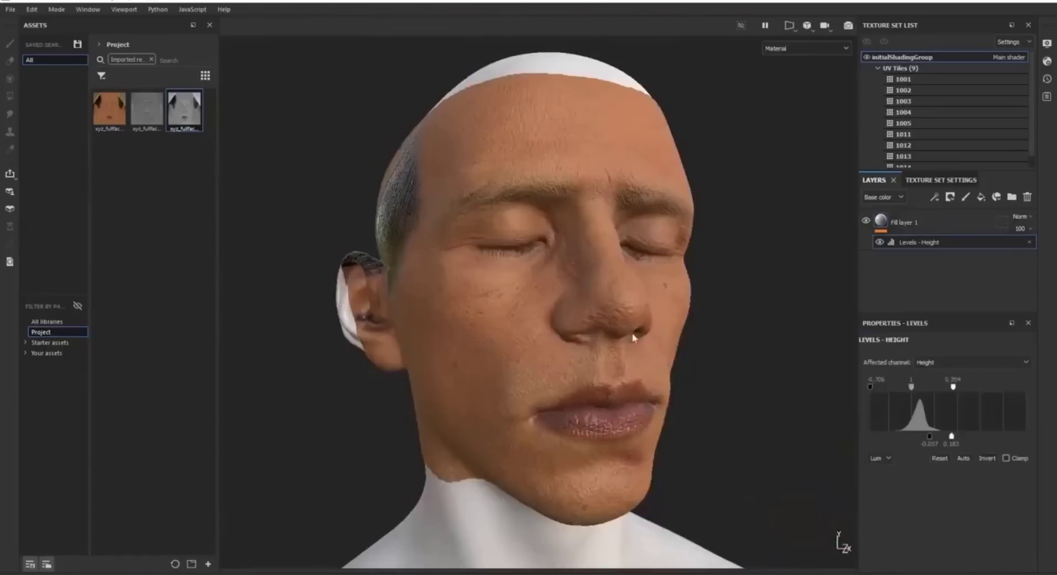
right_click_drag(632, 336, 514, 308, "alt")
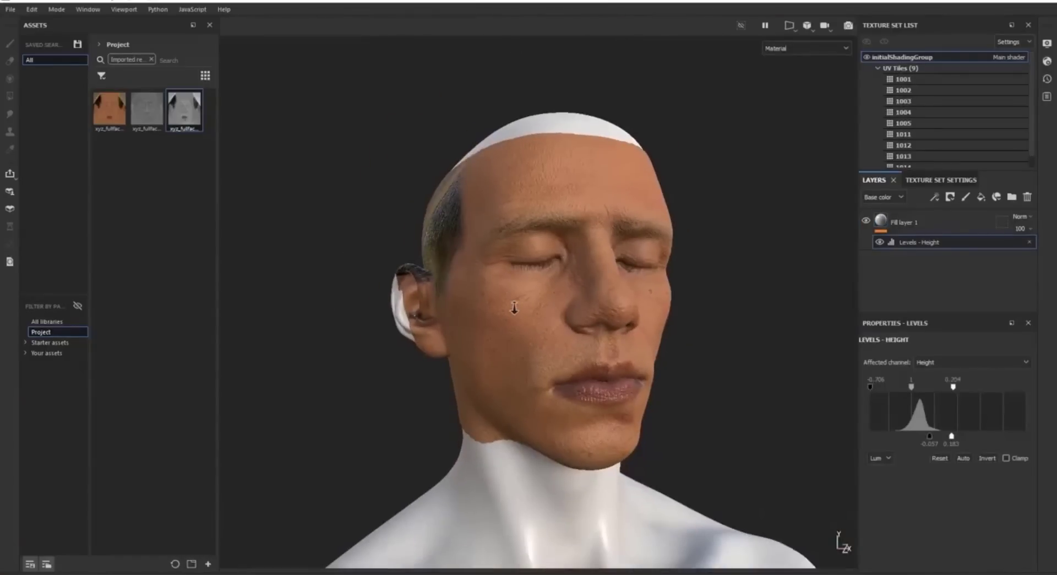